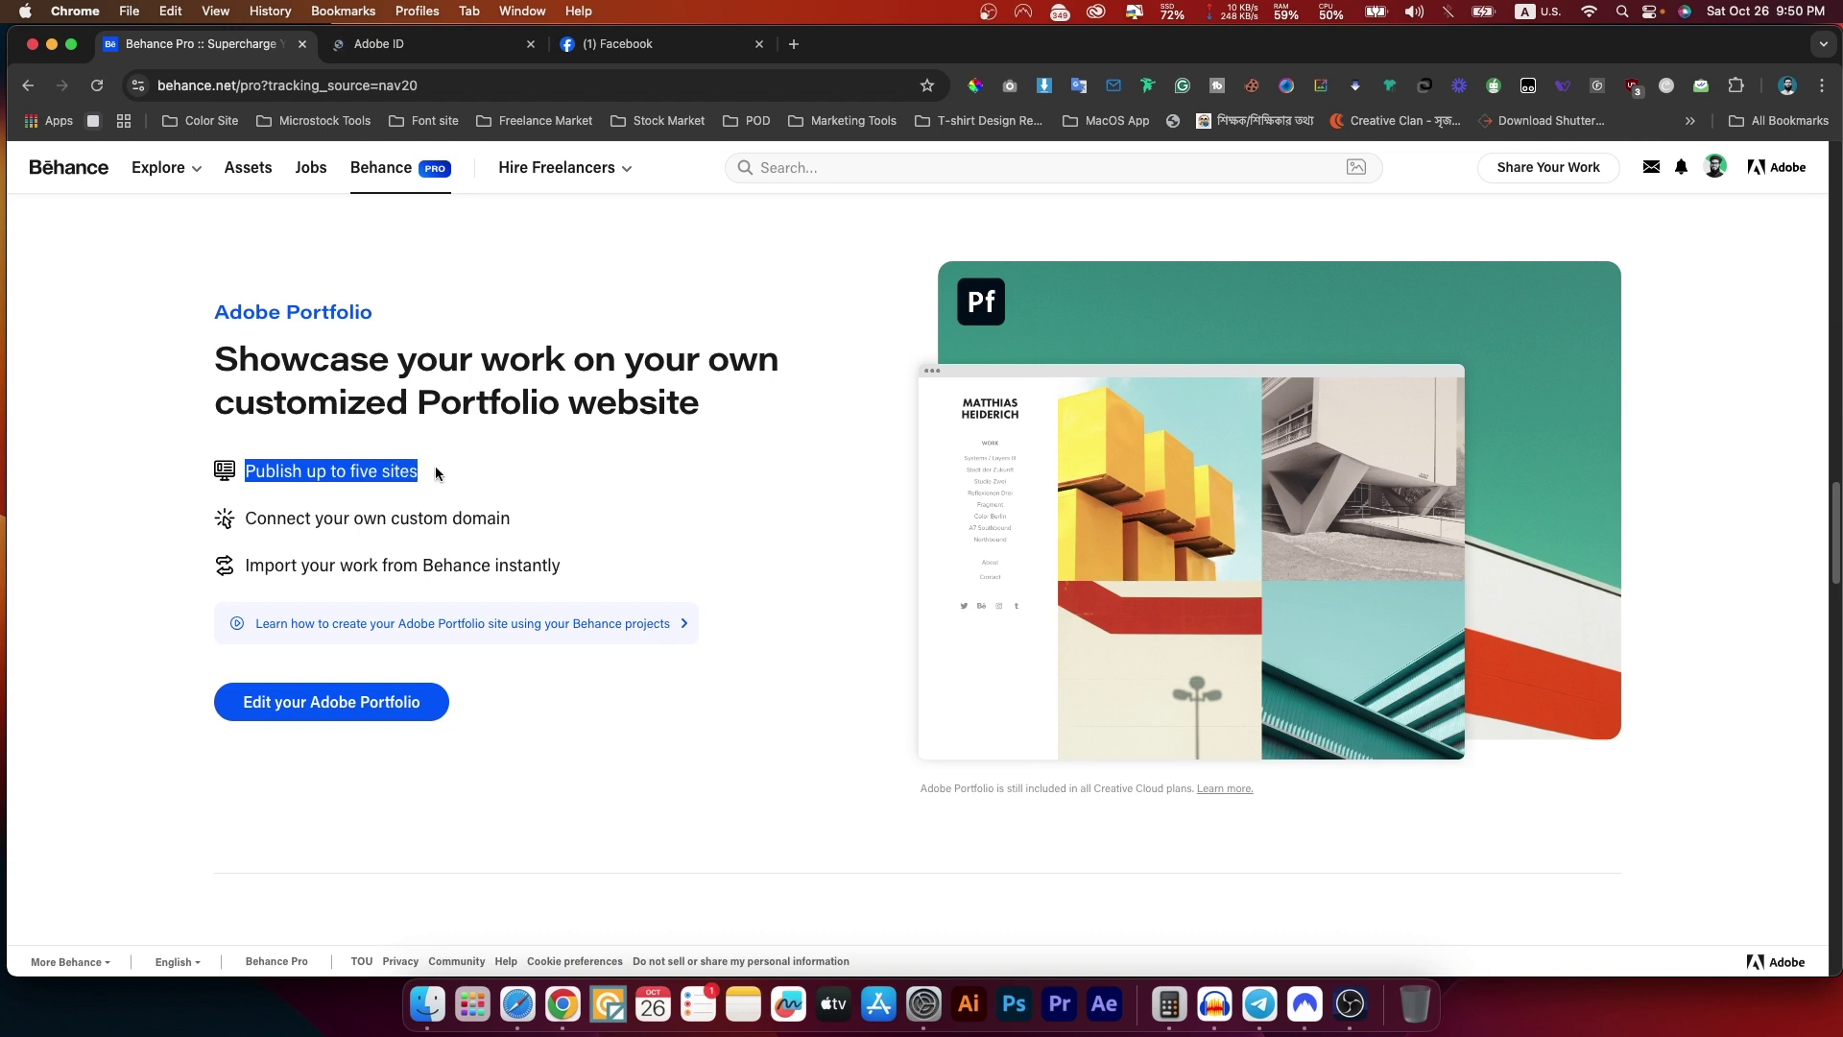
- Read the Adobe Portfolio benefits: publishing up to five sites, connecting a custom domain, and importing work from Behance
left_click(305, 369)
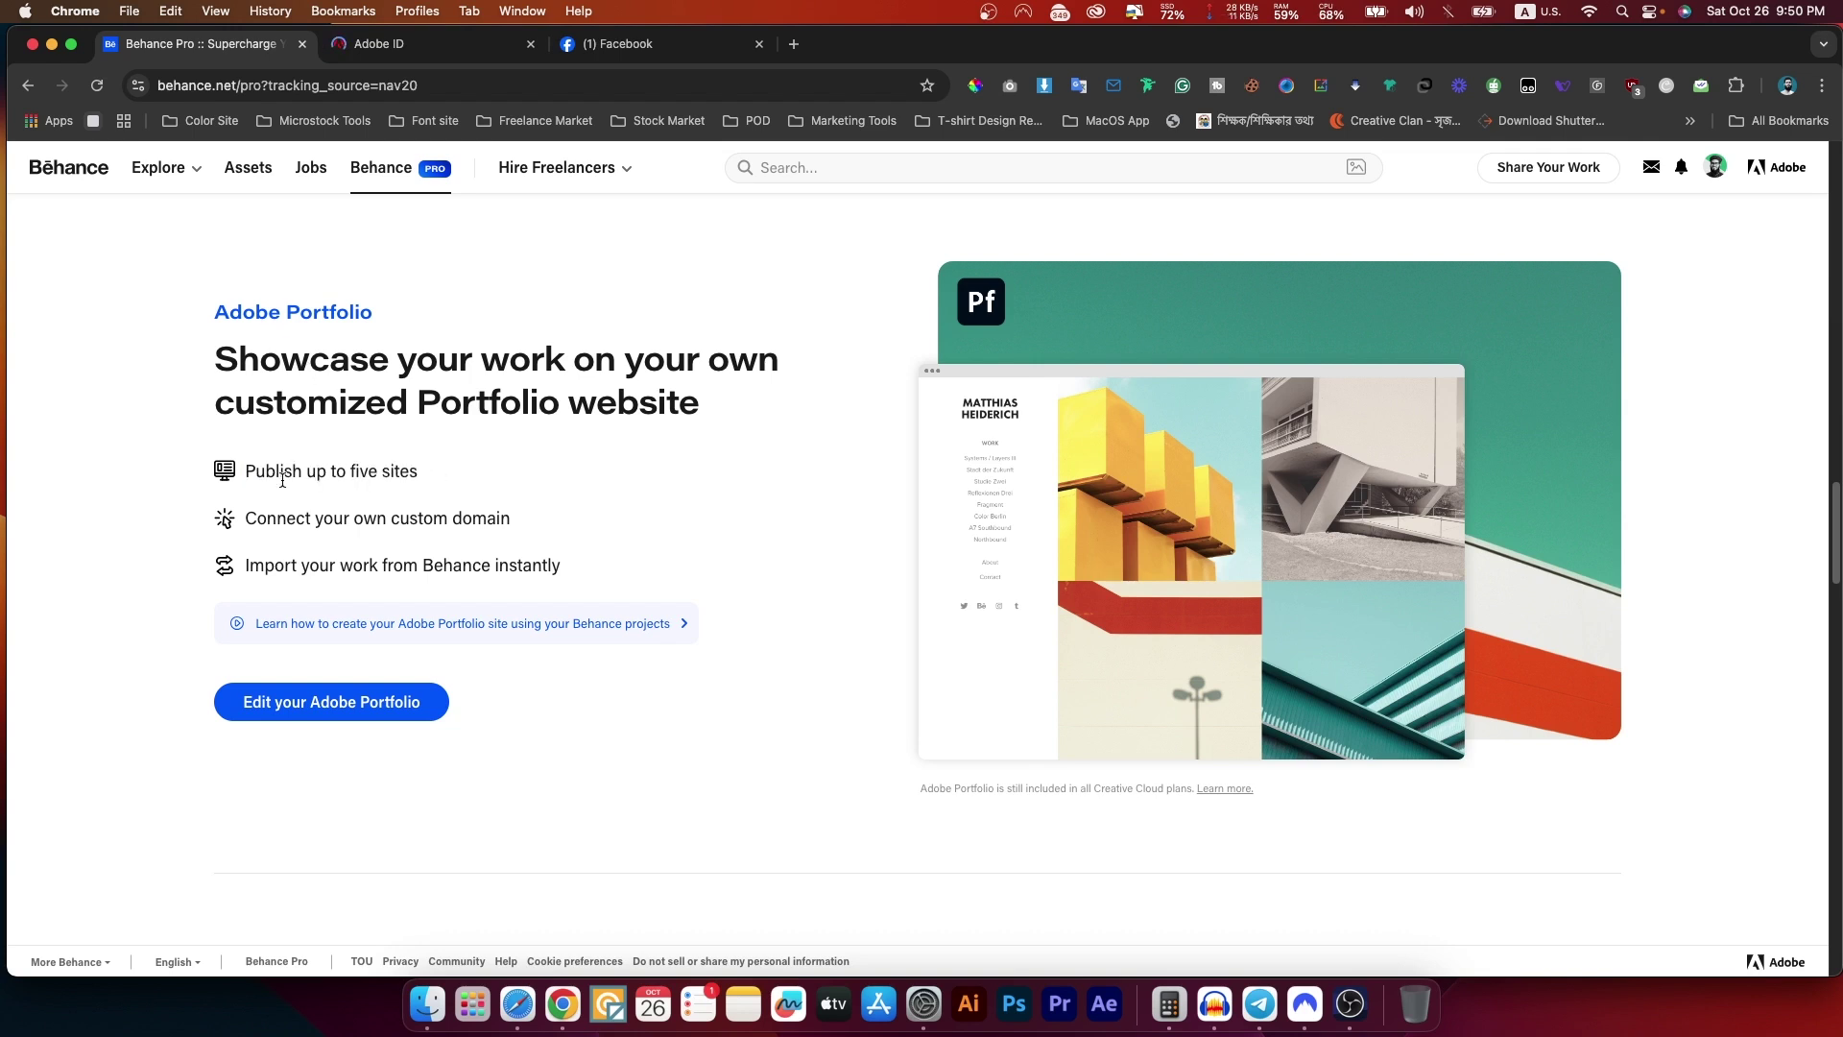
left_click_drag(426, 476, 248, 472)
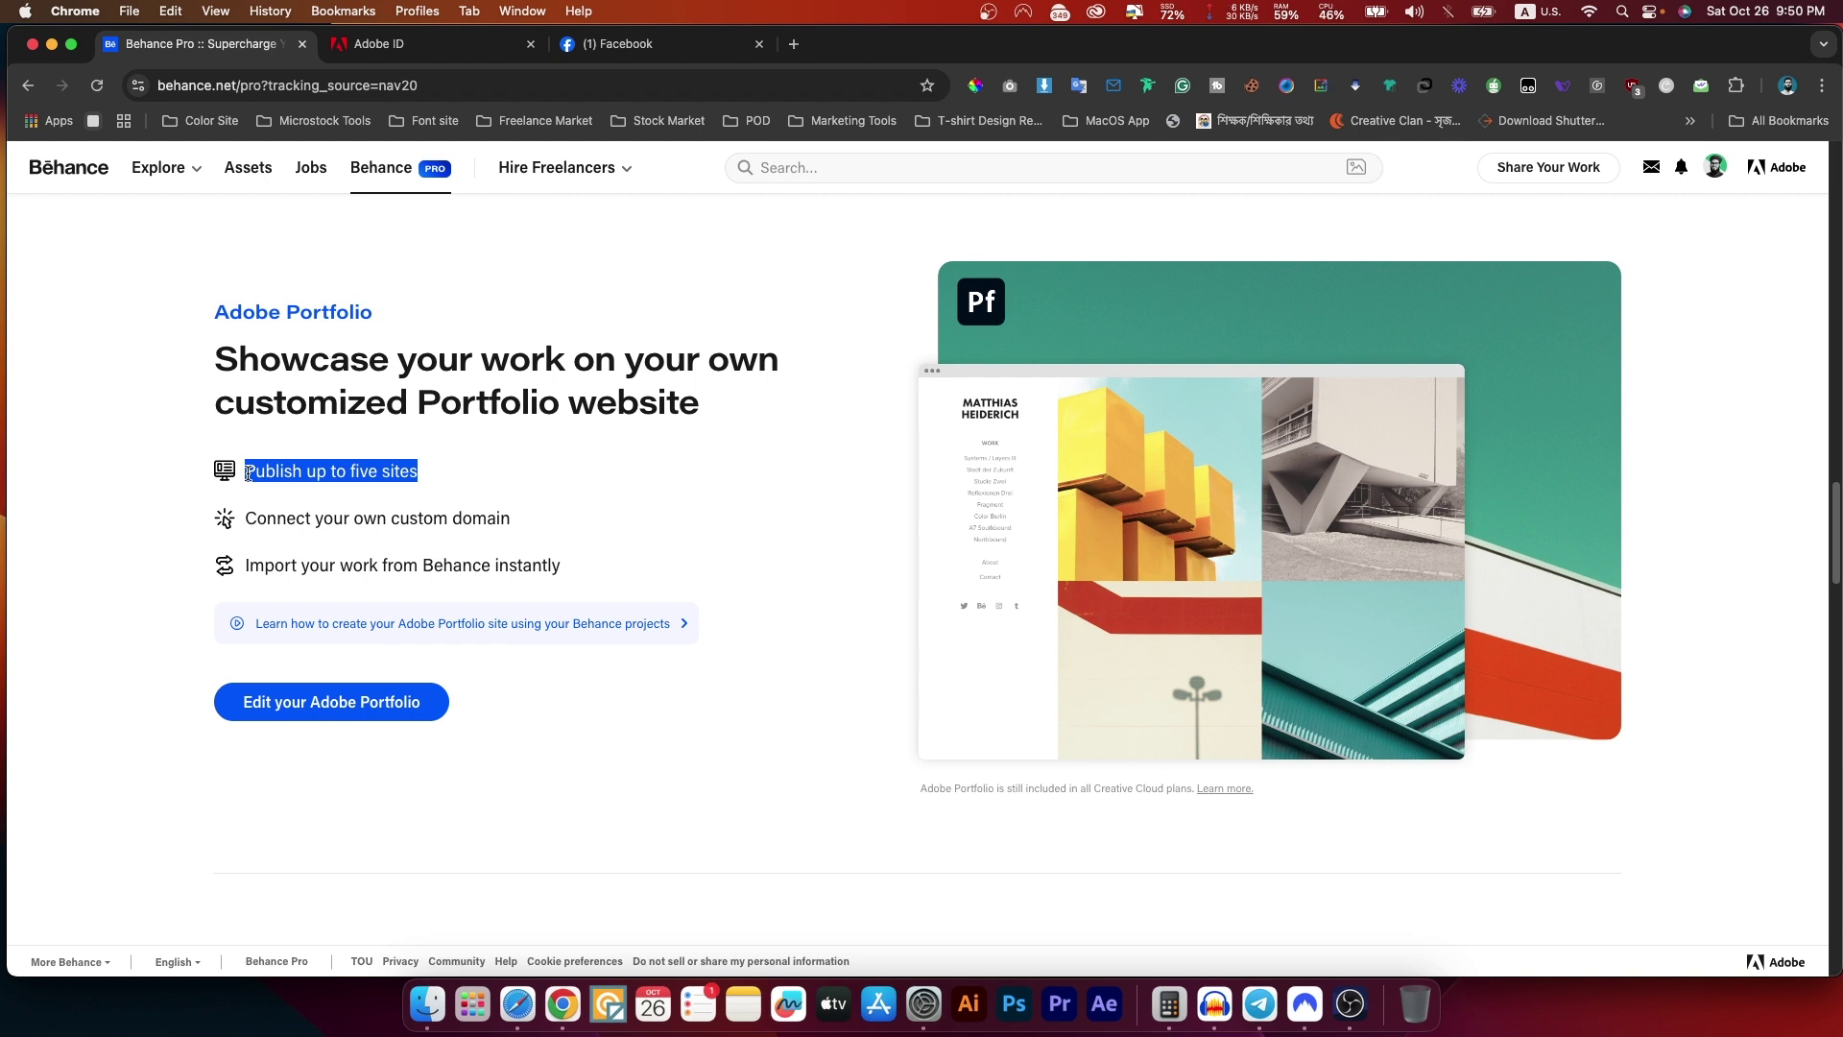
left_click(269, 543)
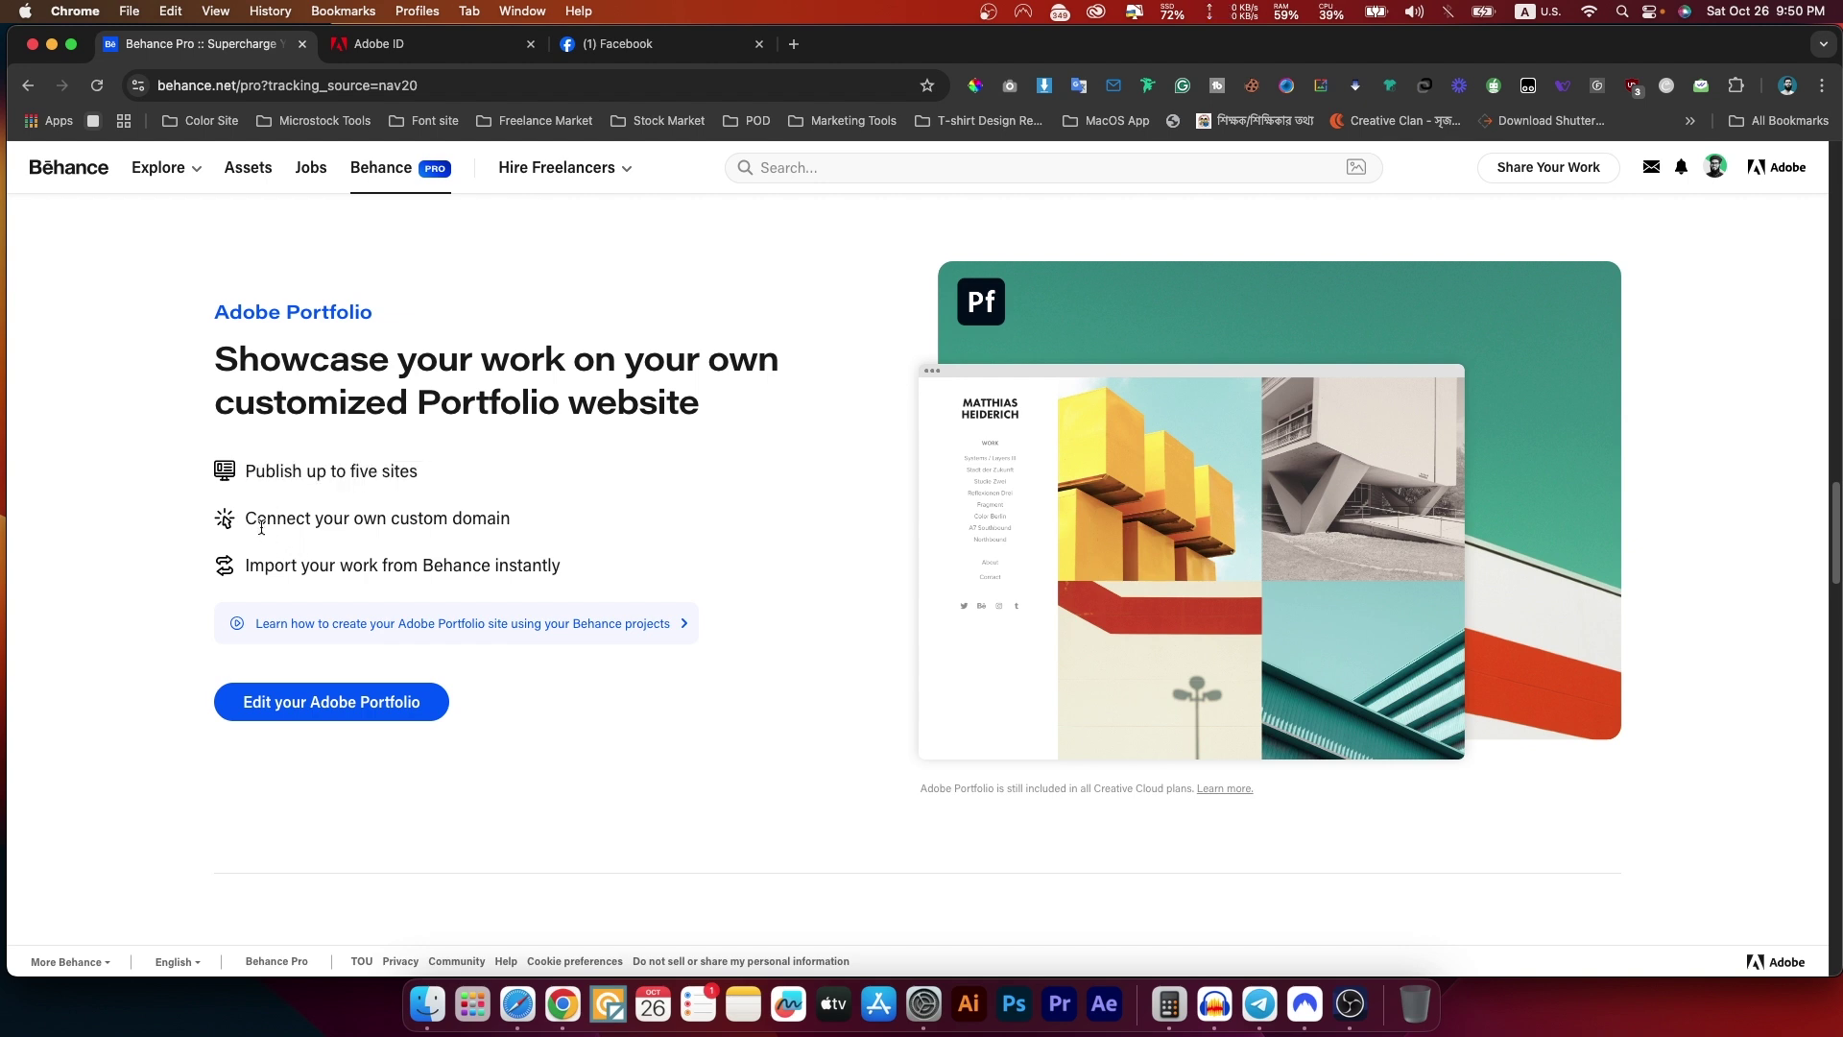
left_click_drag(249, 519, 515, 522)
left_click(454, 517)
left_click_drag(244, 519, 508, 516)
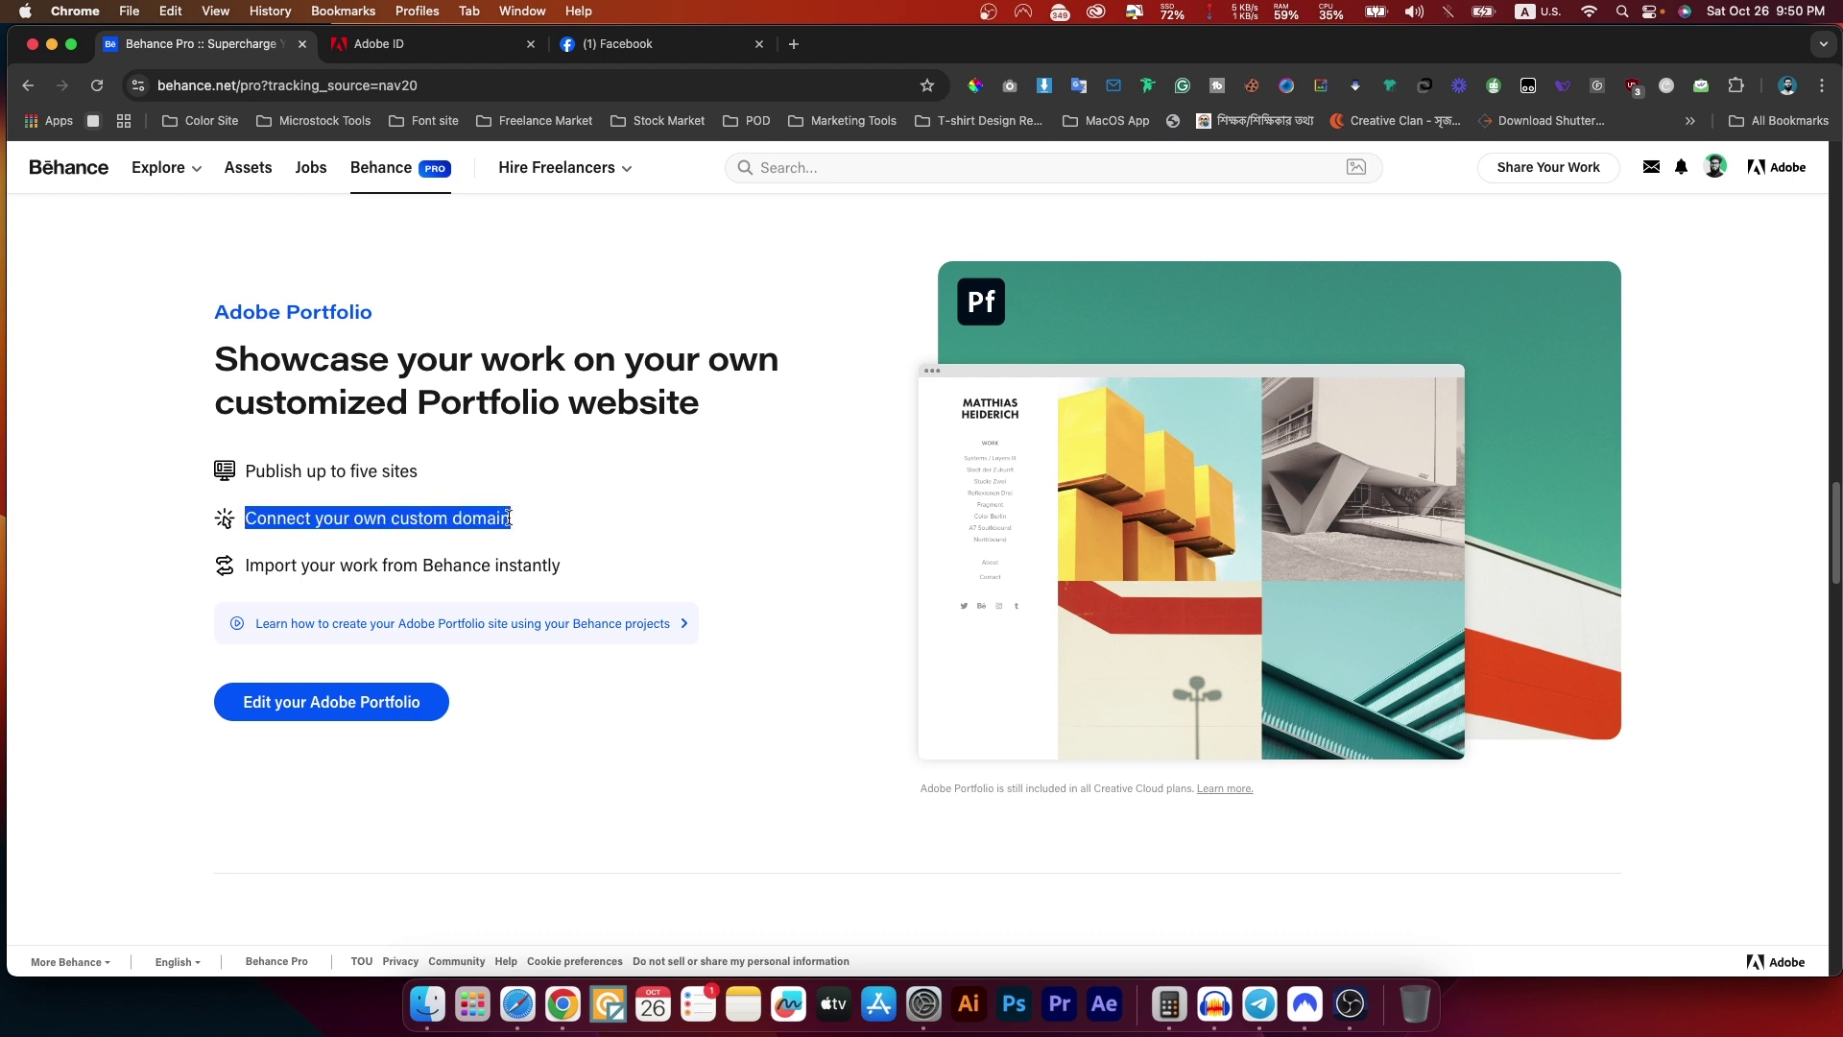
left_click(388, 515)
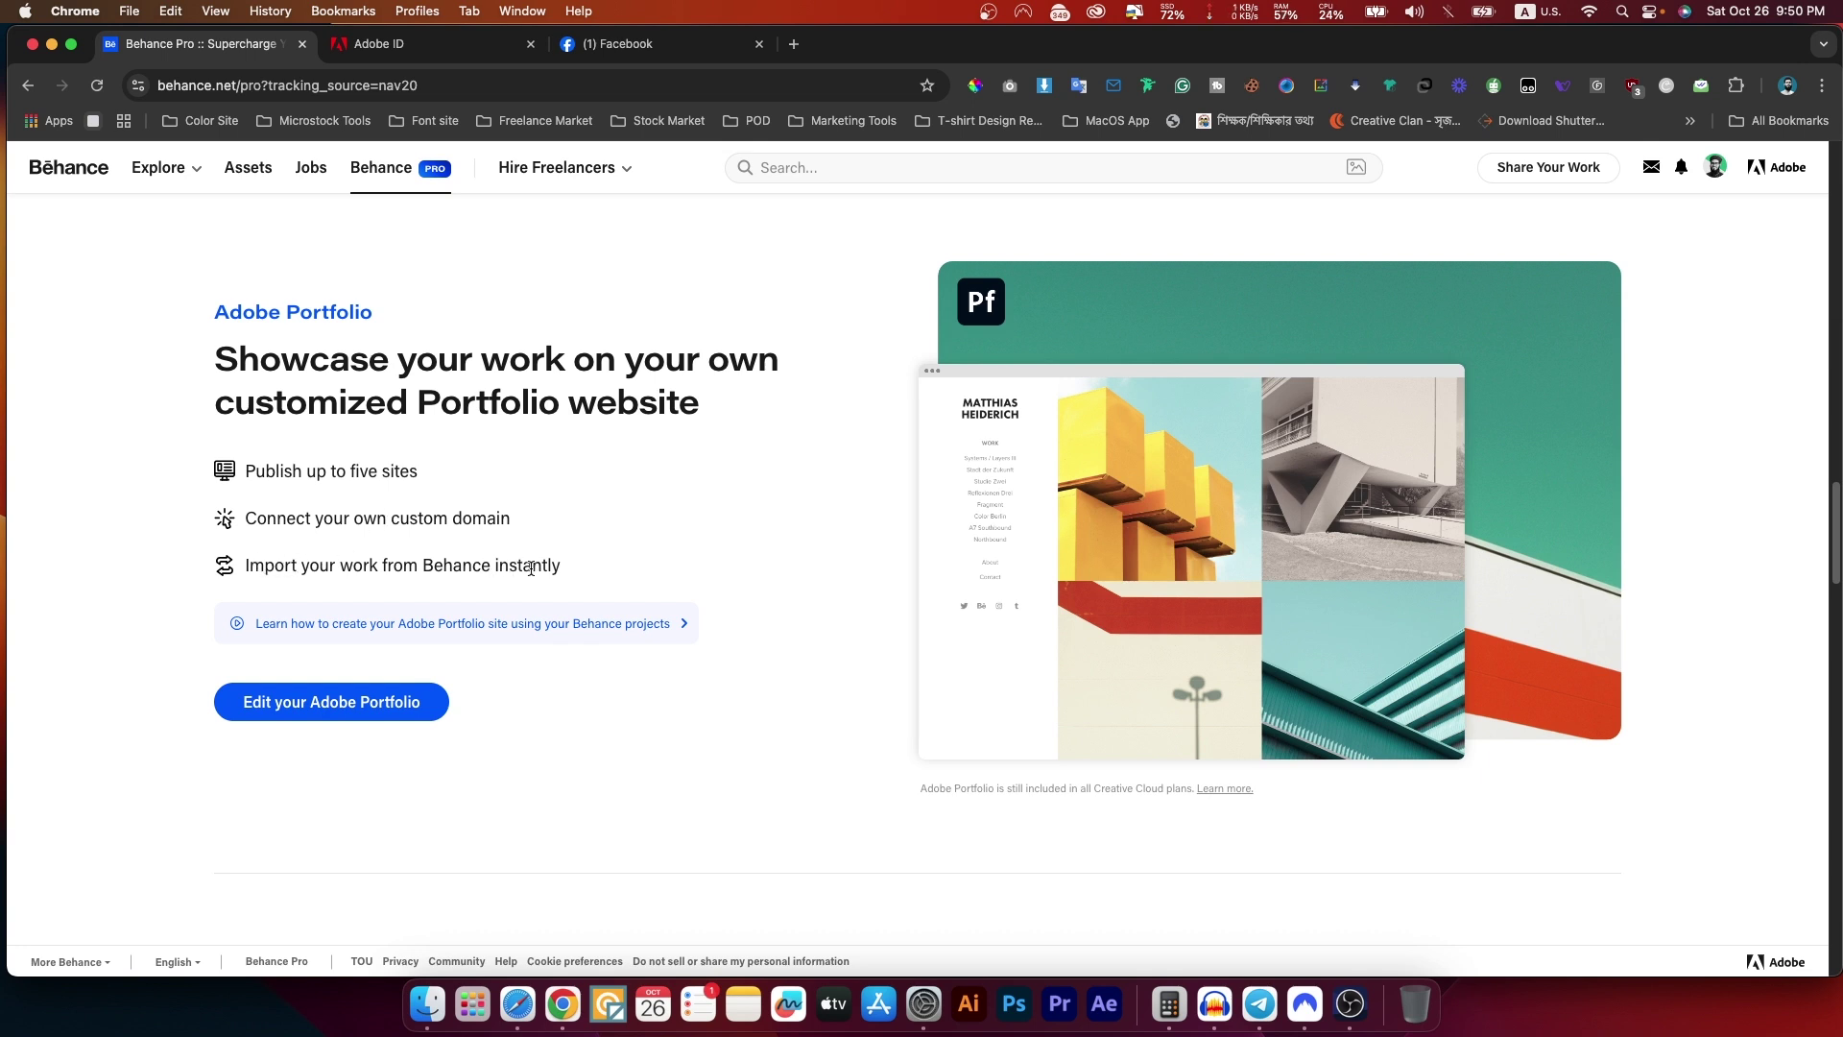
left_click_drag(569, 568, 247, 565)
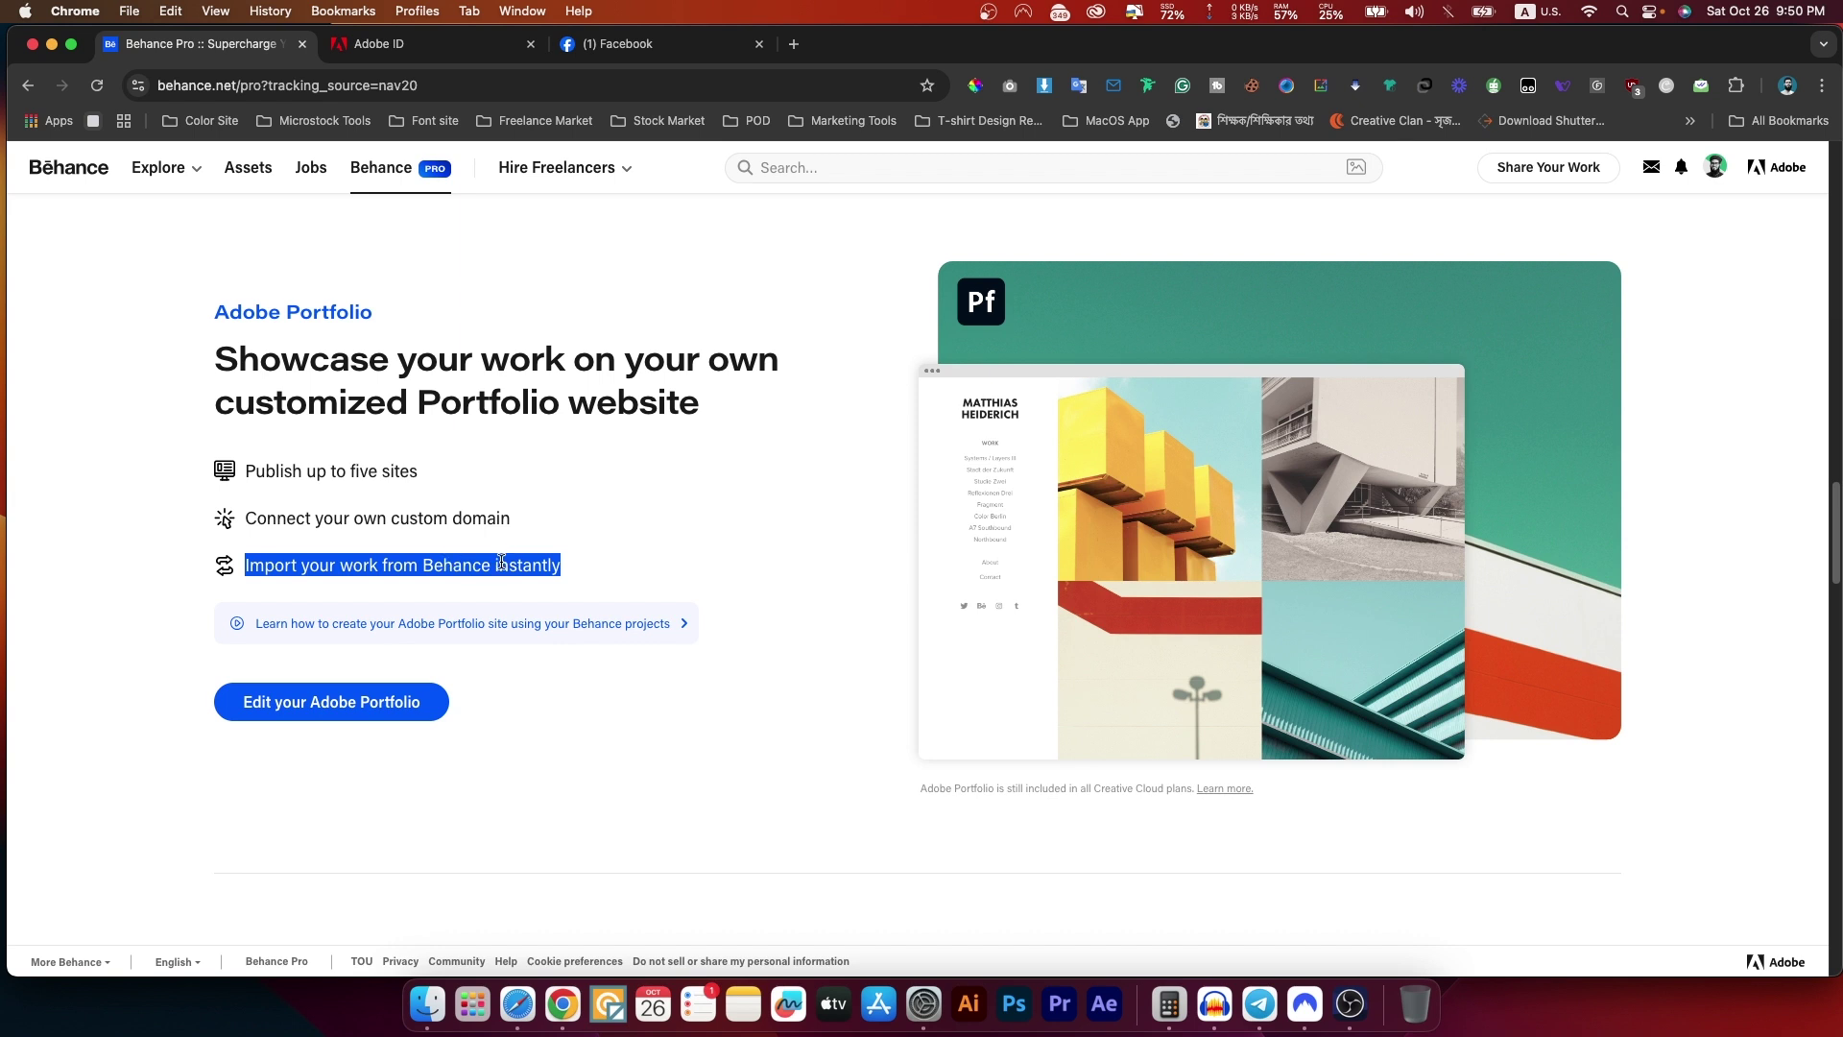
- Open the Adobe Portfolio site overview from the Behance Pro page's portfolio section
scroll(413, 557, "down", 2)
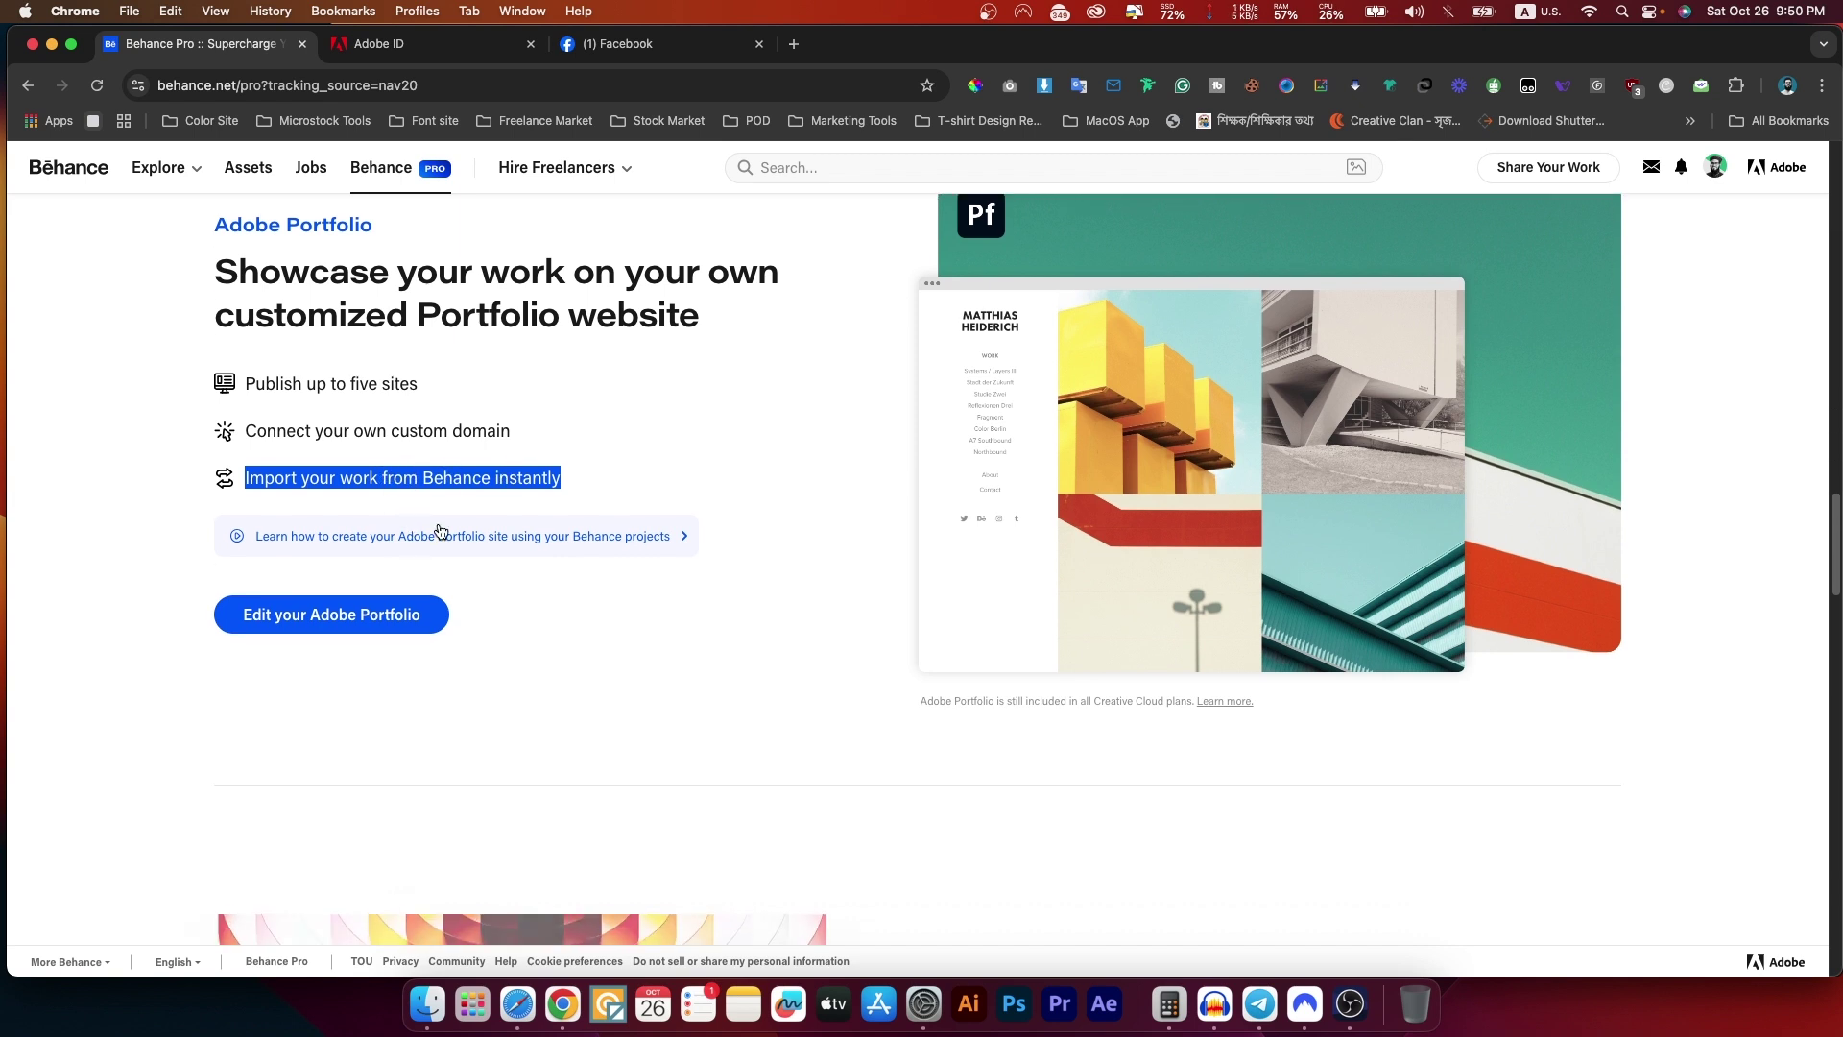
left_click(331, 613)
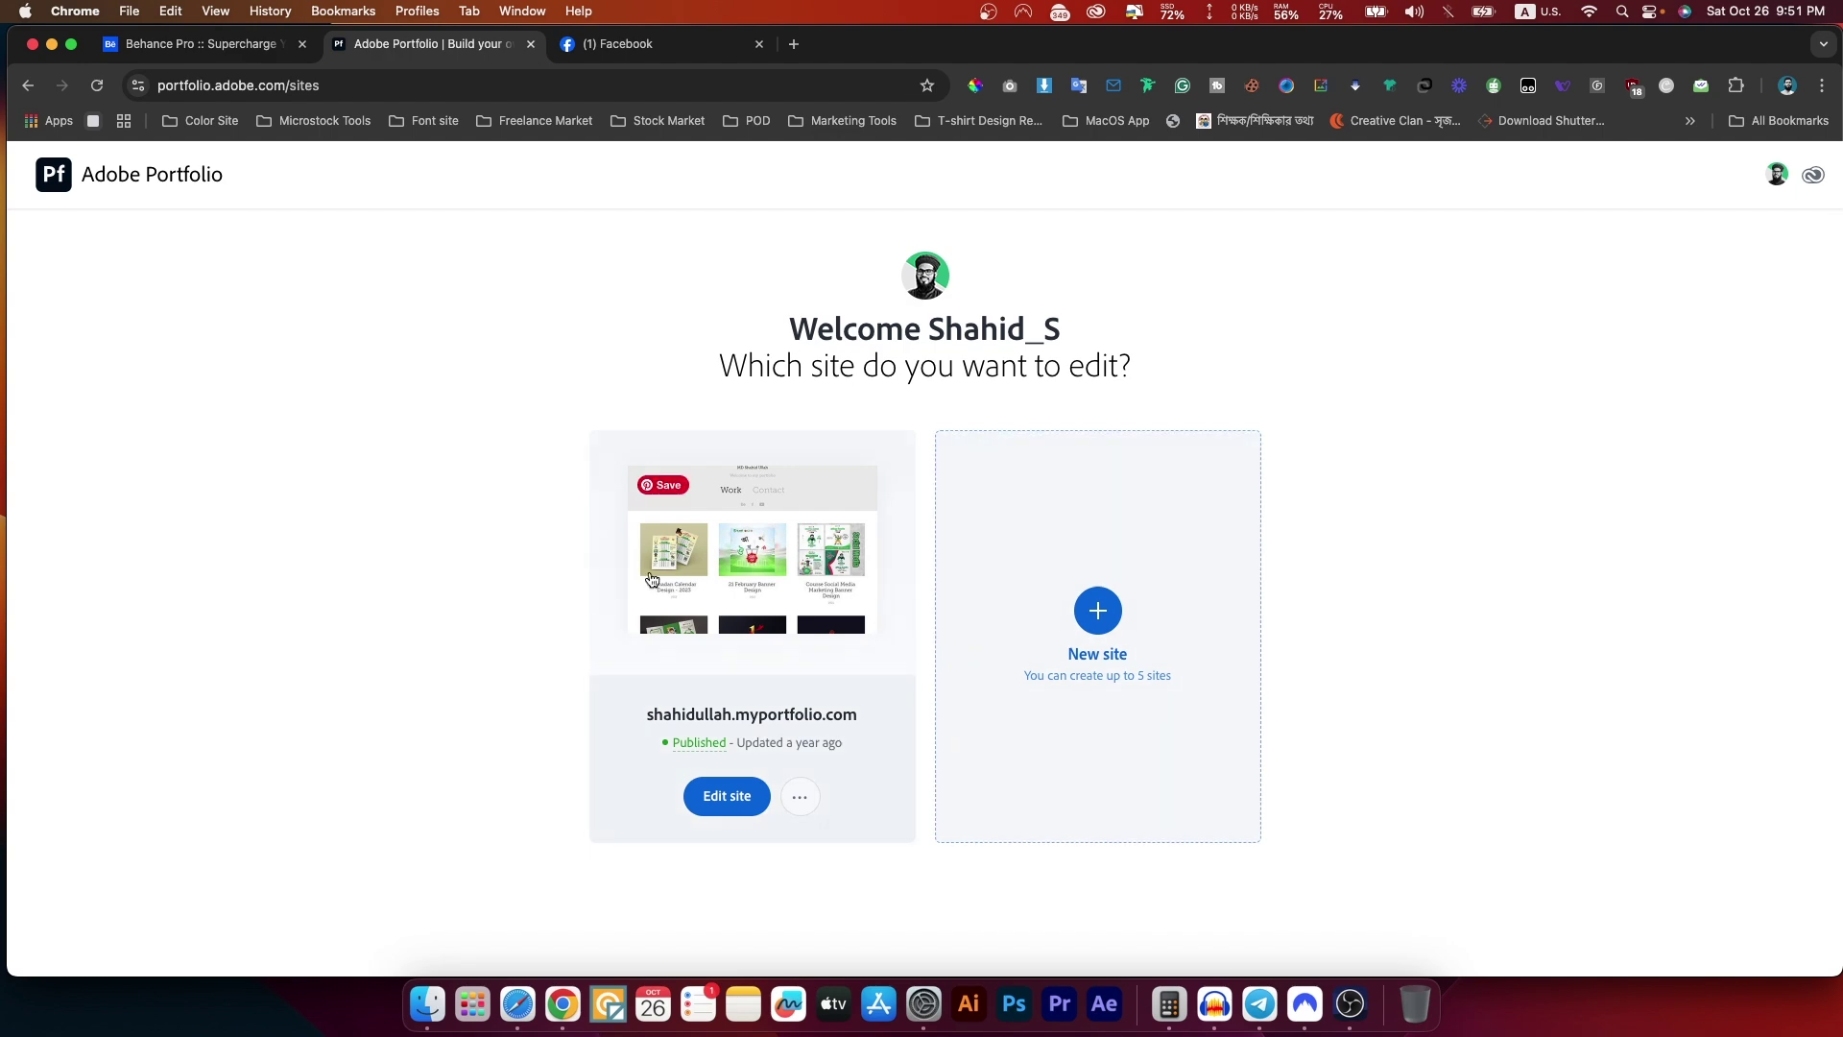
- Return to the Behance Pro page and examine the Advanced project settings features for private, password-protected and link-only sharing
key("ctrl+shift+Tab")
scroll(712, 530, "down", 5)
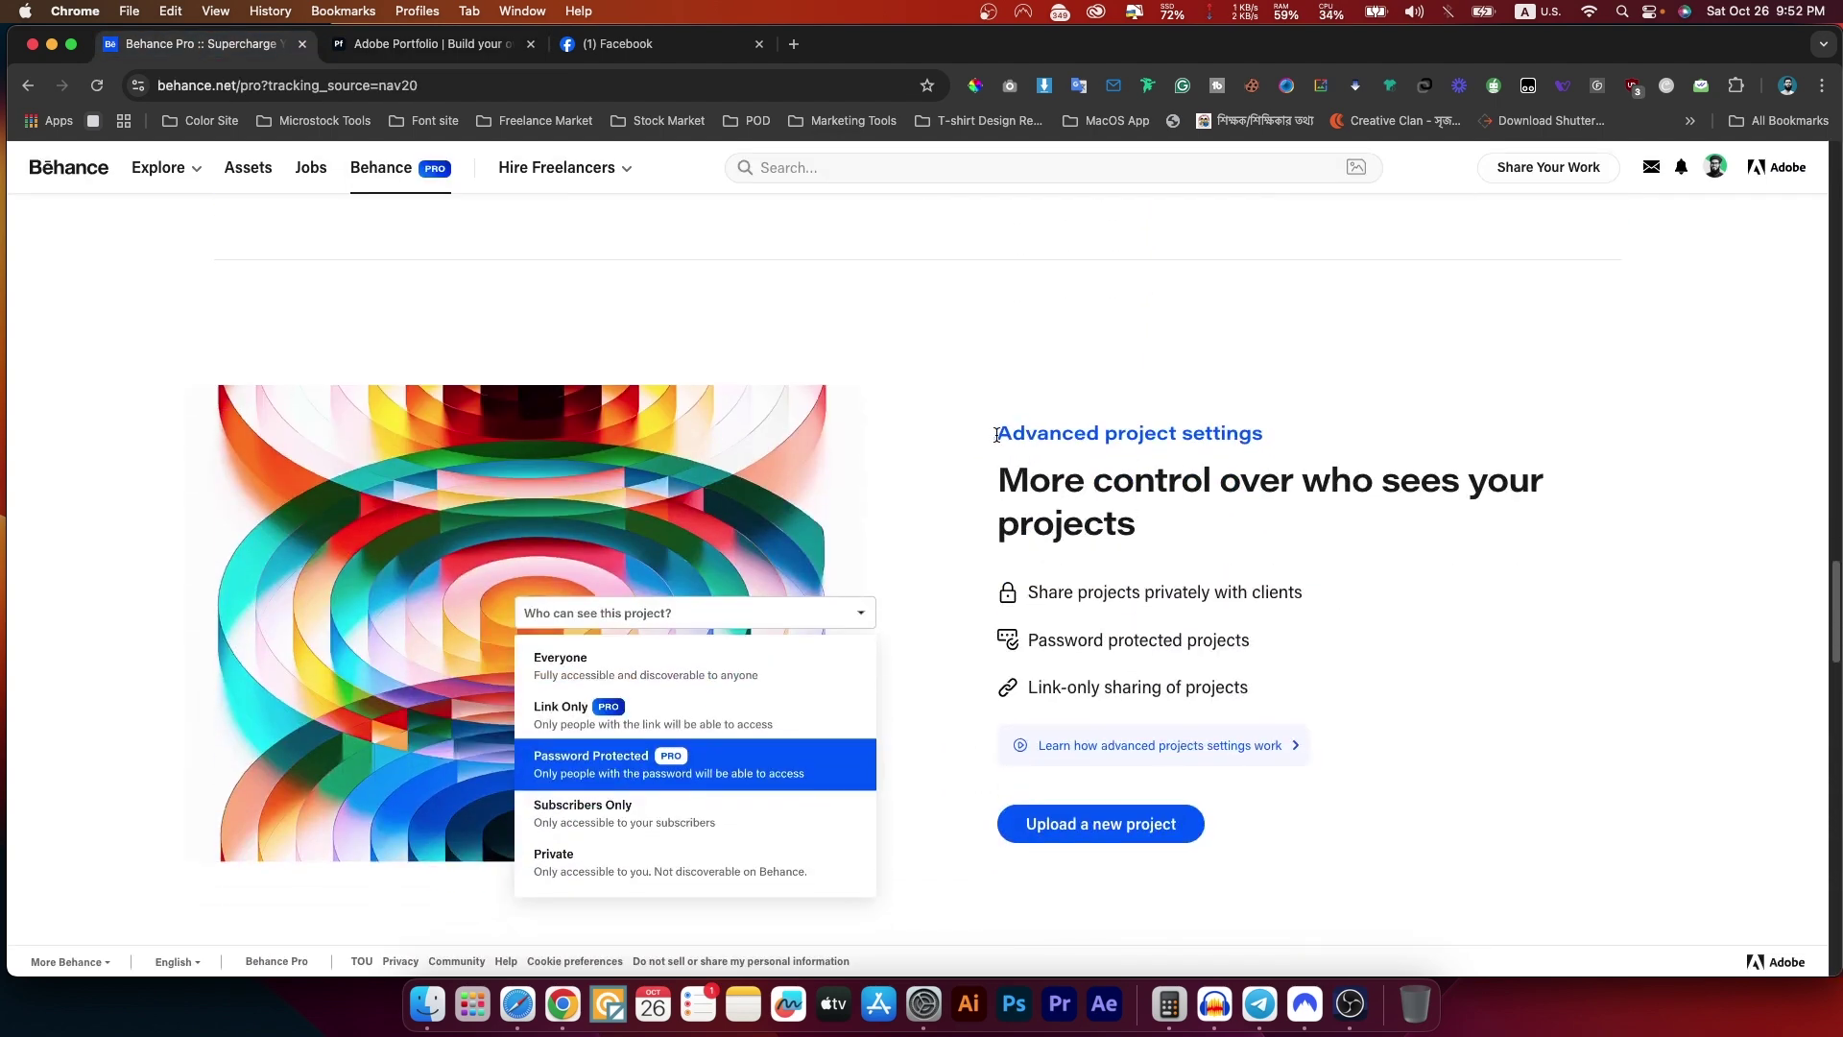
left_click_drag(1000, 435, 1277, 440)
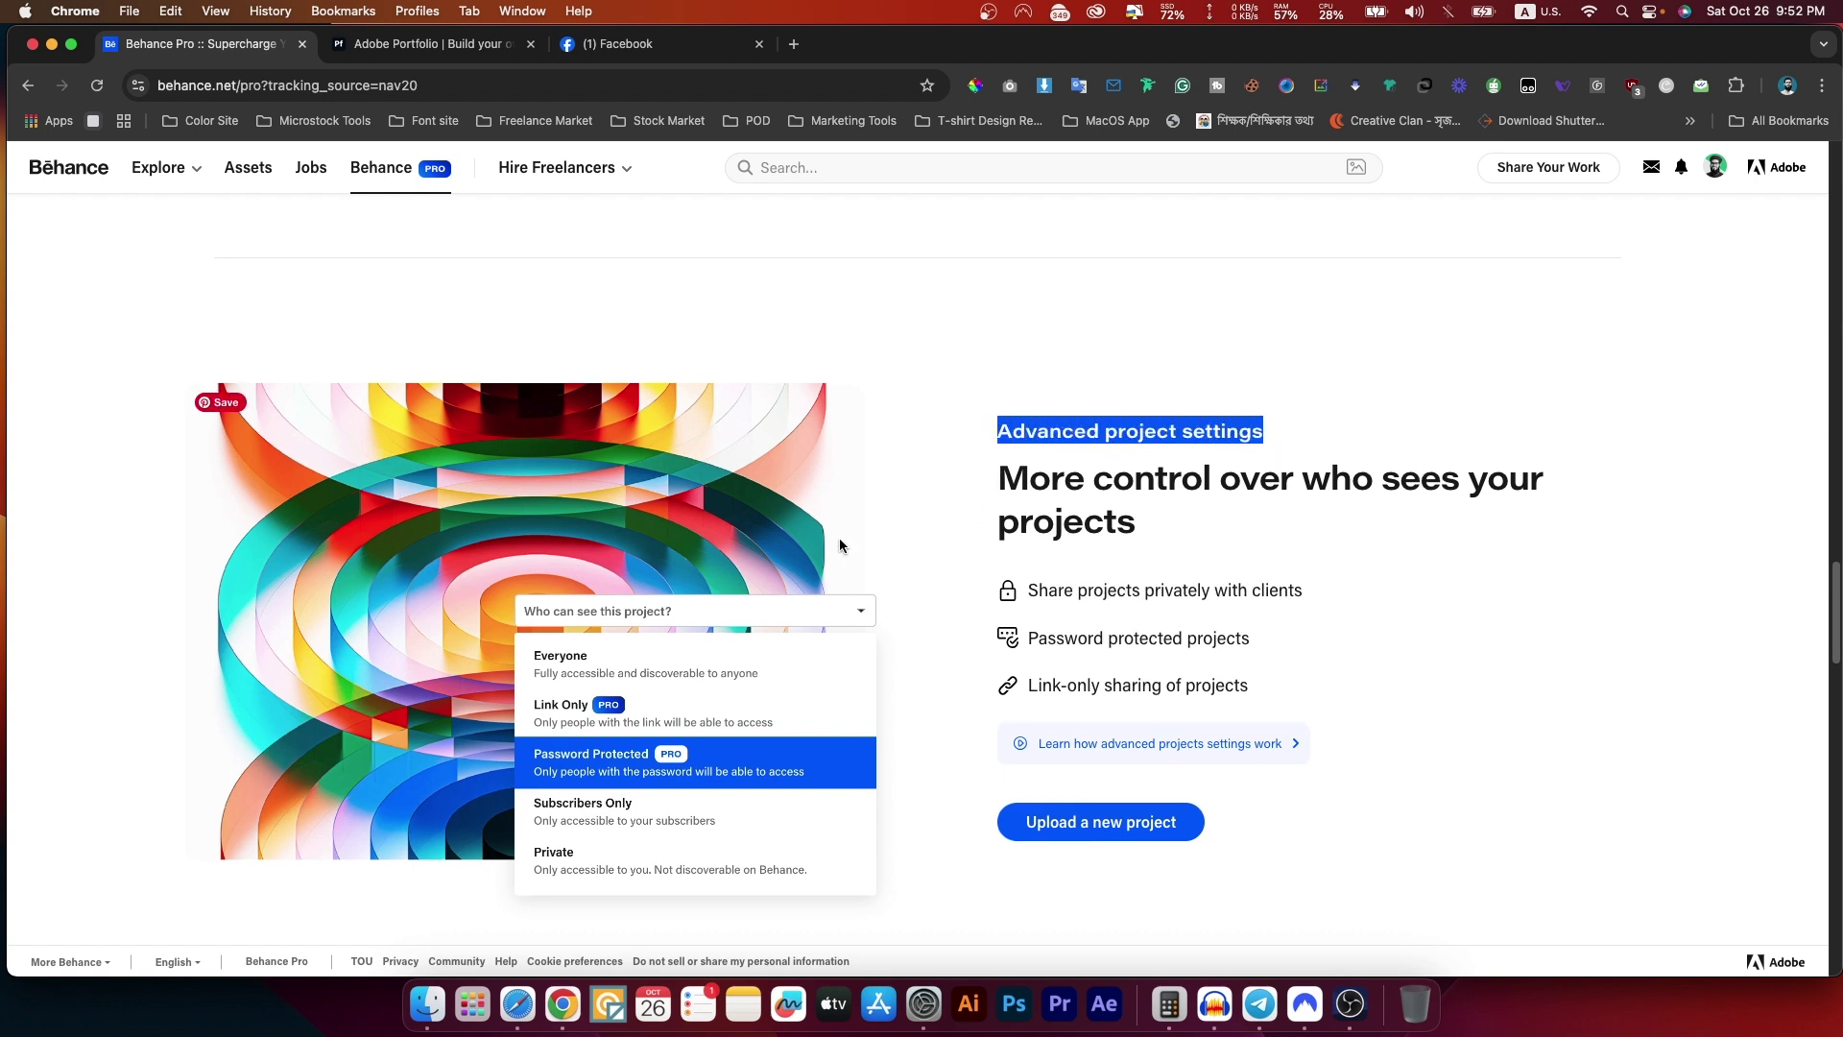
scroll(864, 533, "down", 1)
scroll(1094, 564, "down", 1)
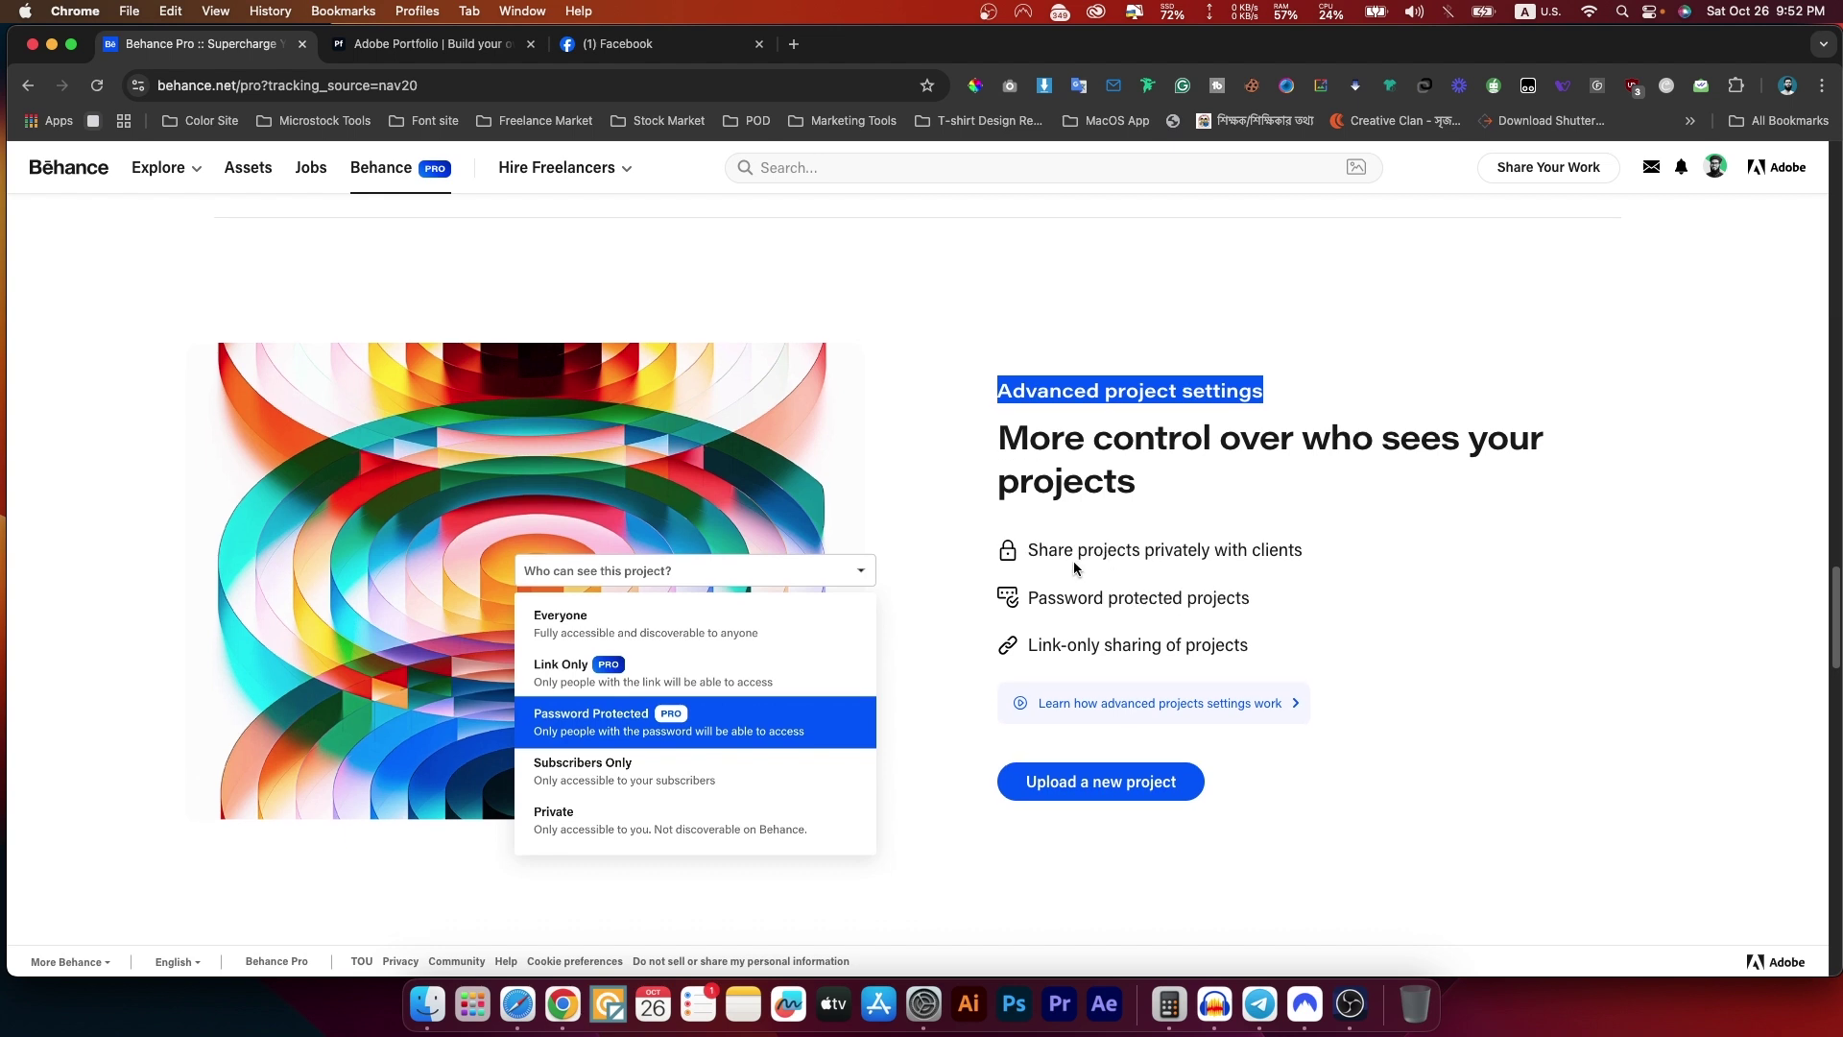
left_click_drag(1029, 552, 1291, 555)
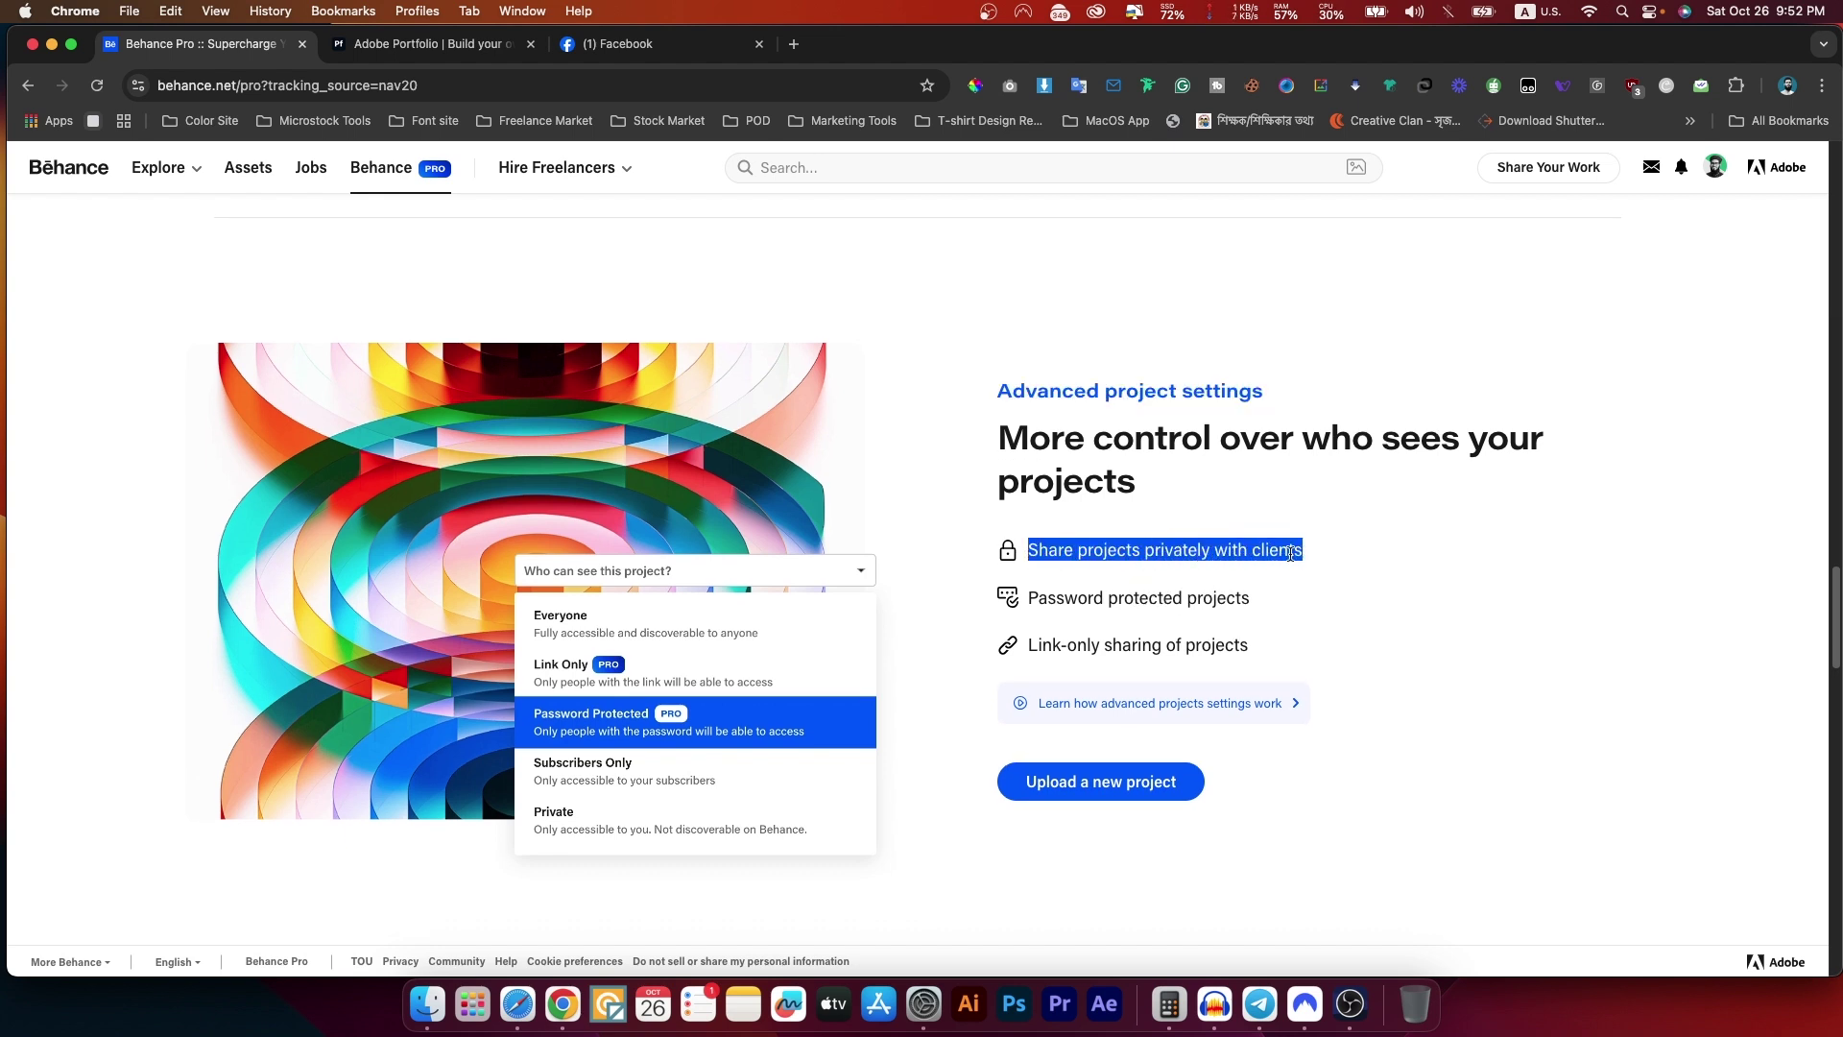
left_click(1073, 548)
left_click_drag(1029, 550, 1303, 555)
left_click_drag(1032, 599, 1251, 602)
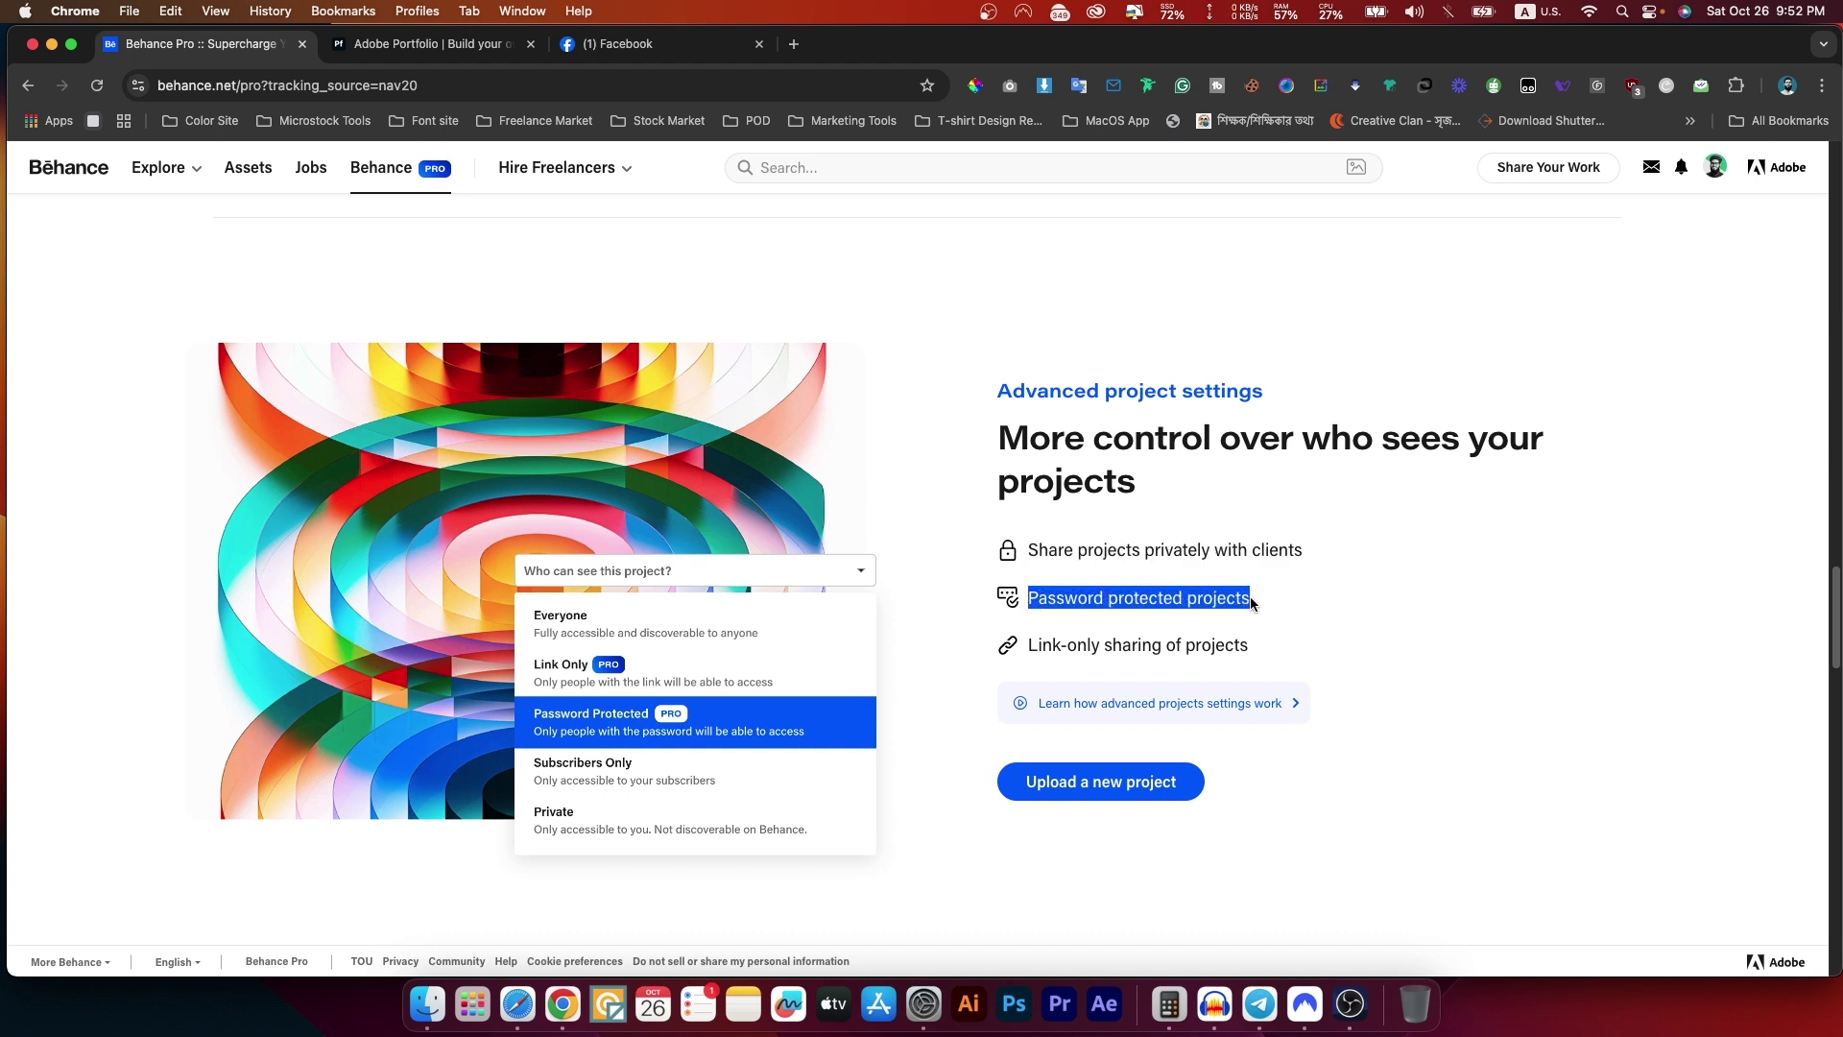
left_click(1034, 599)
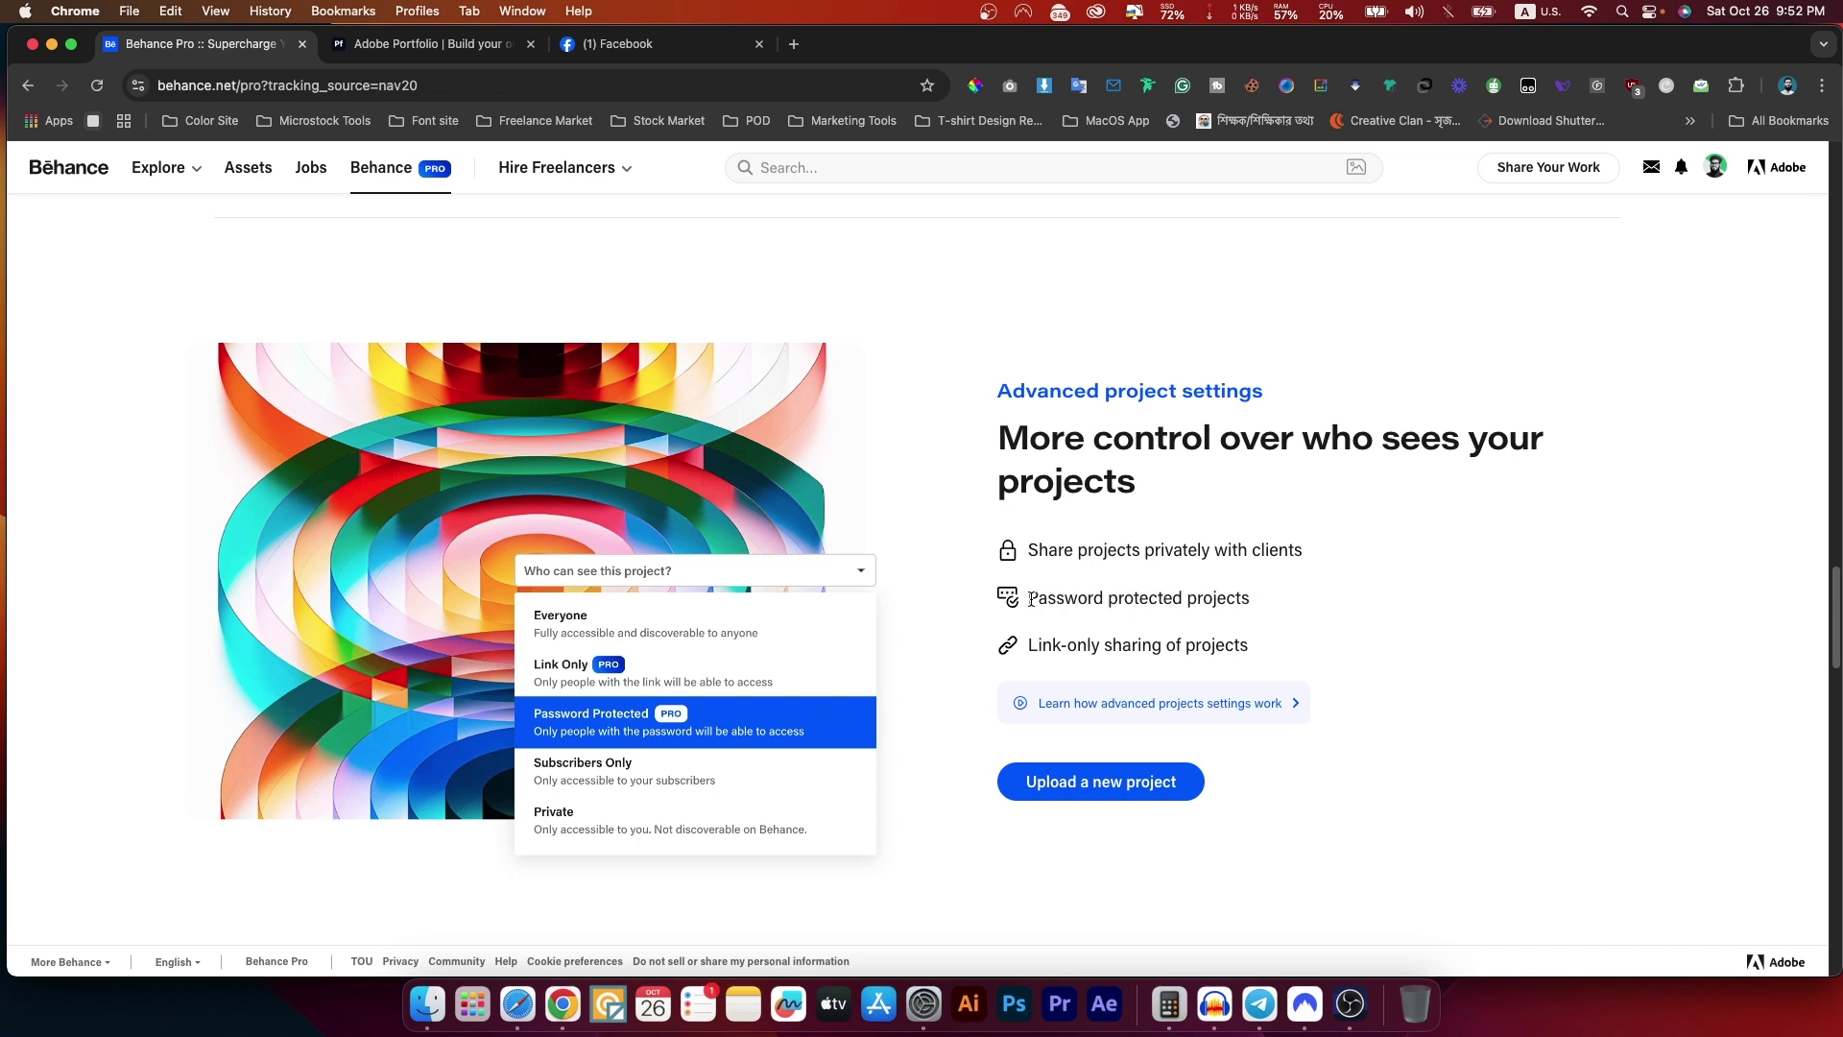
left_click_drag(1032, 600, 1245, 600)
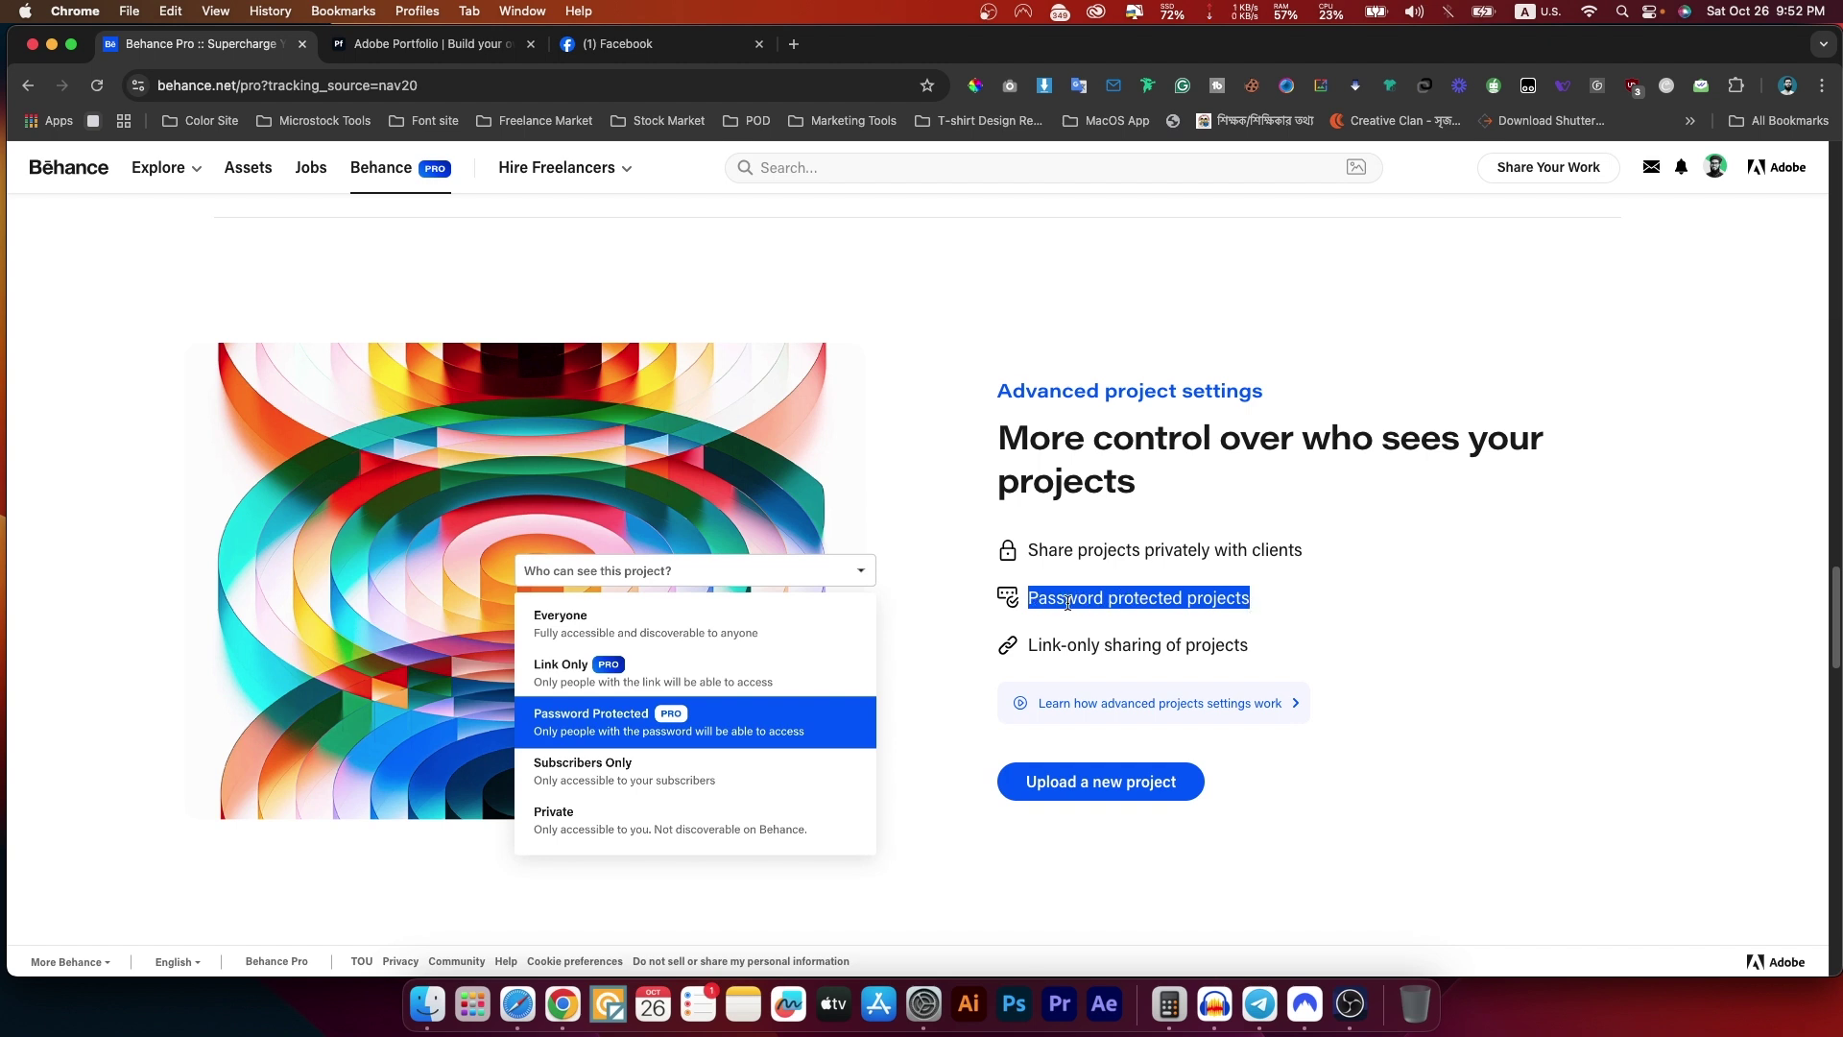
left_click_drag(1029, 600, 1247, 598)
scroll(951, 626, "down", 1)
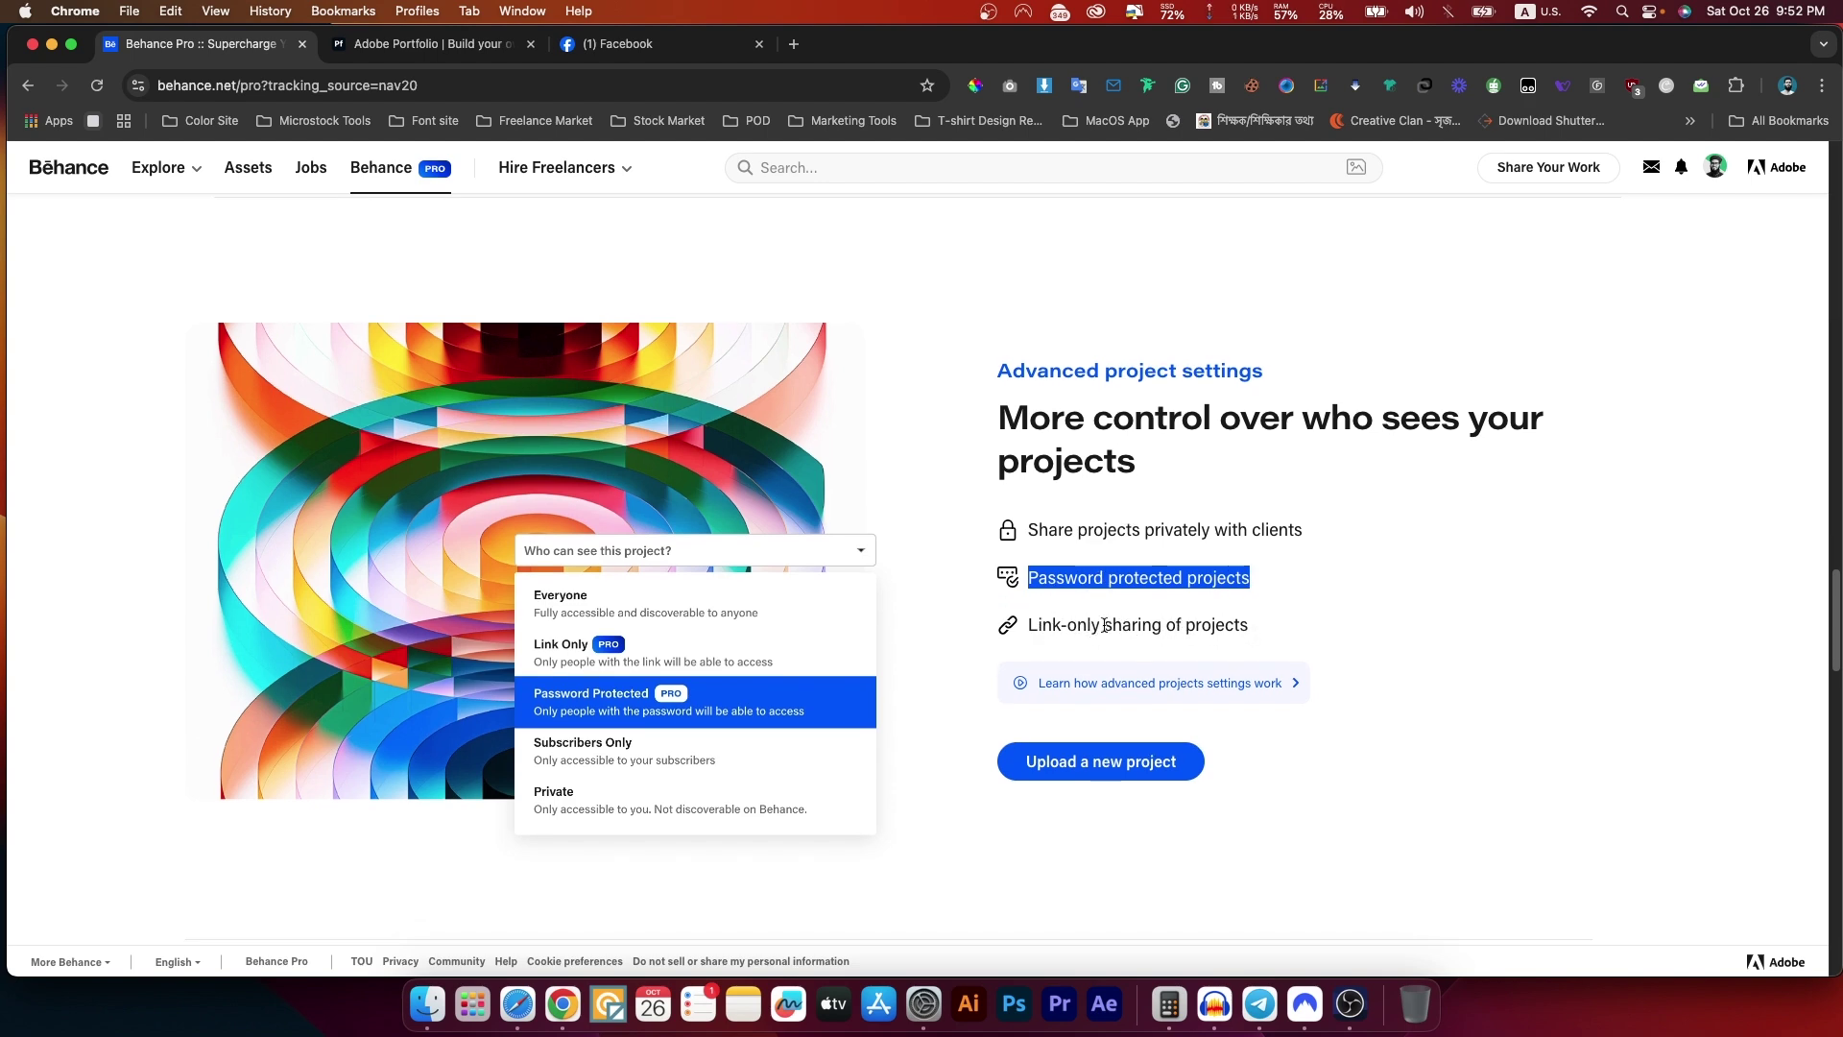
left_click_drag(1026, 634, 1239, 630)
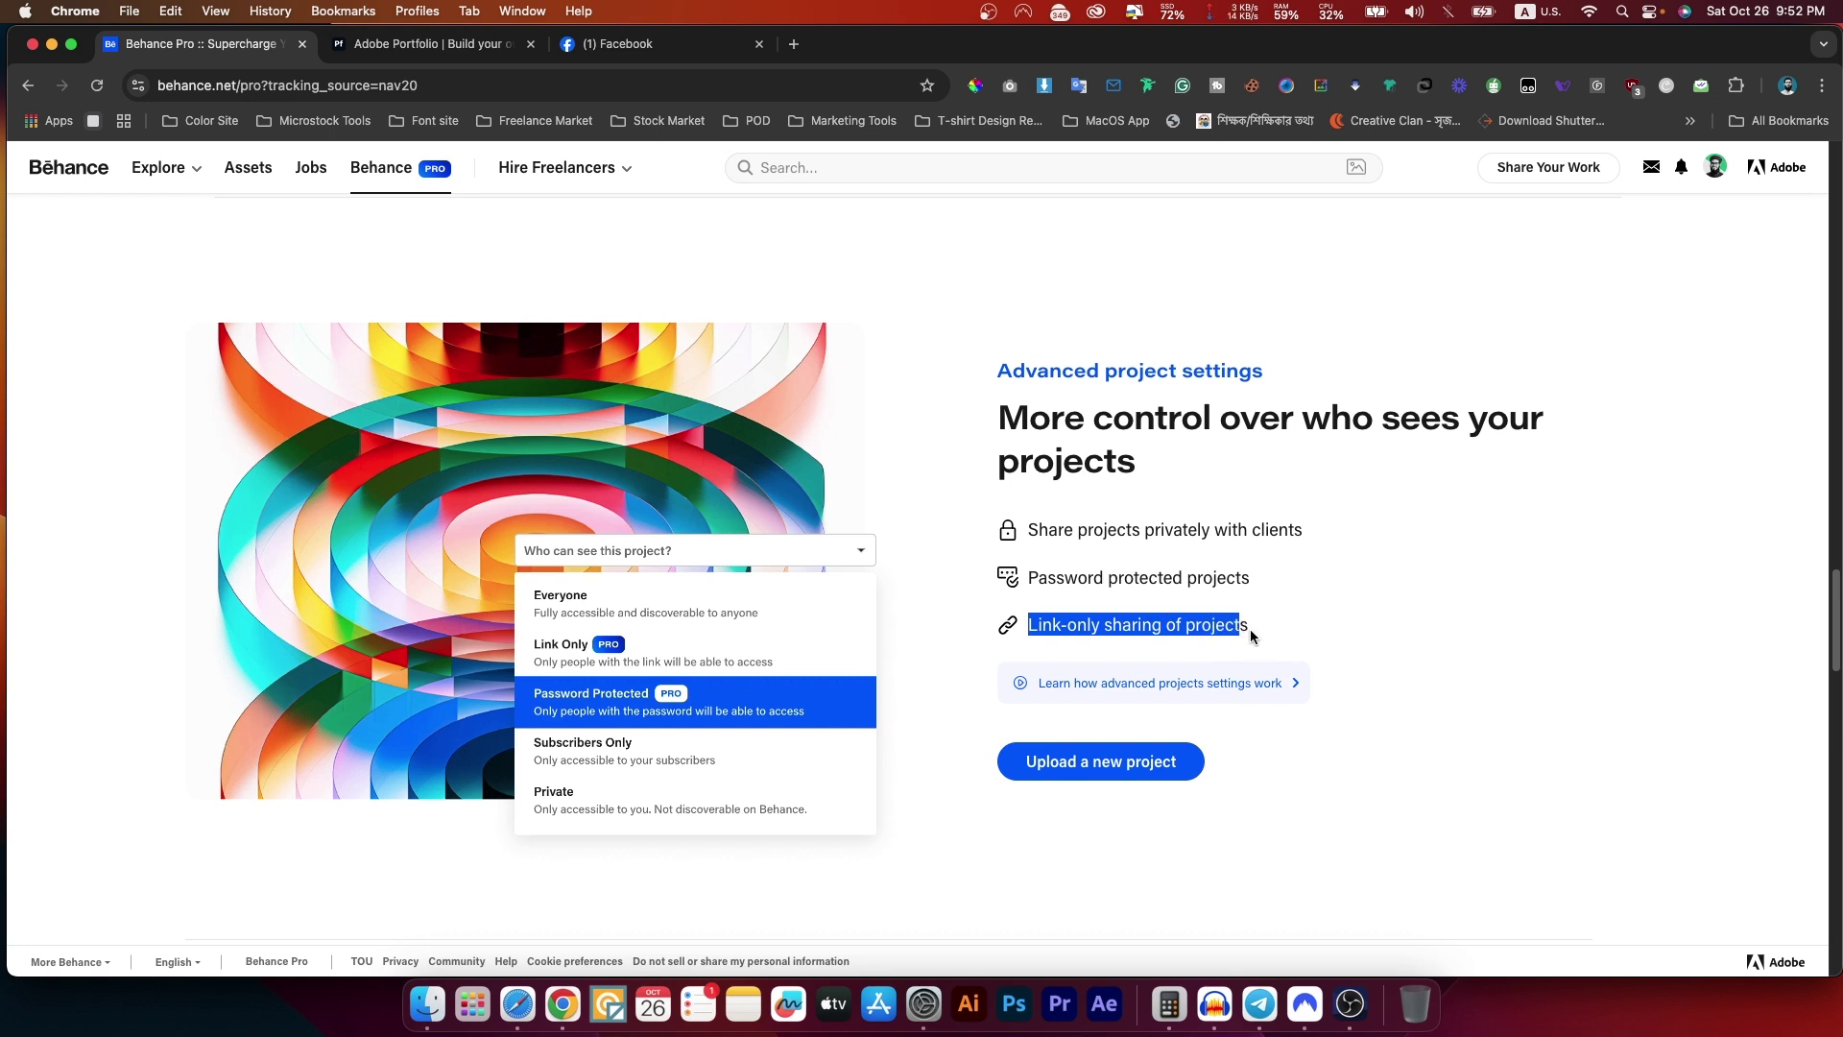
left_click(1236, 628)
- Start uploading a new project from the Advanced project settings section
scroll(1170, 628, "down", 1)
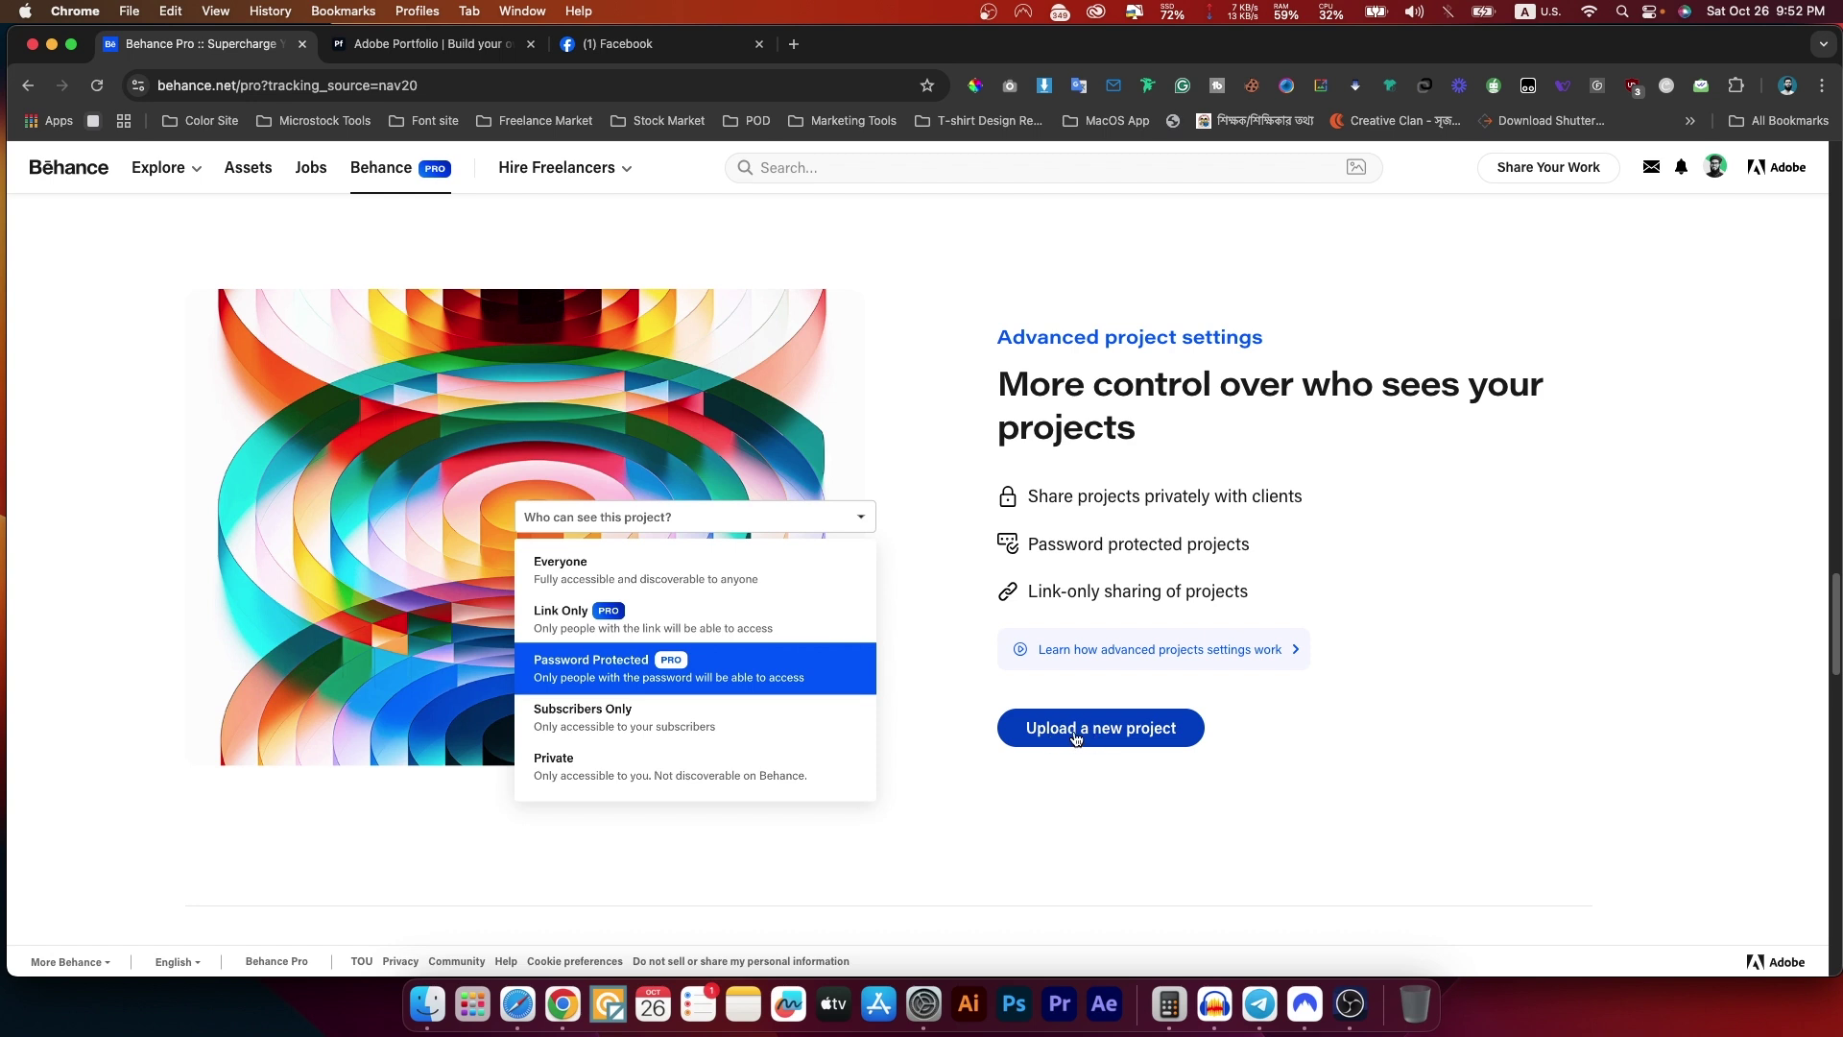
scroll(770, 726, "down", 2)
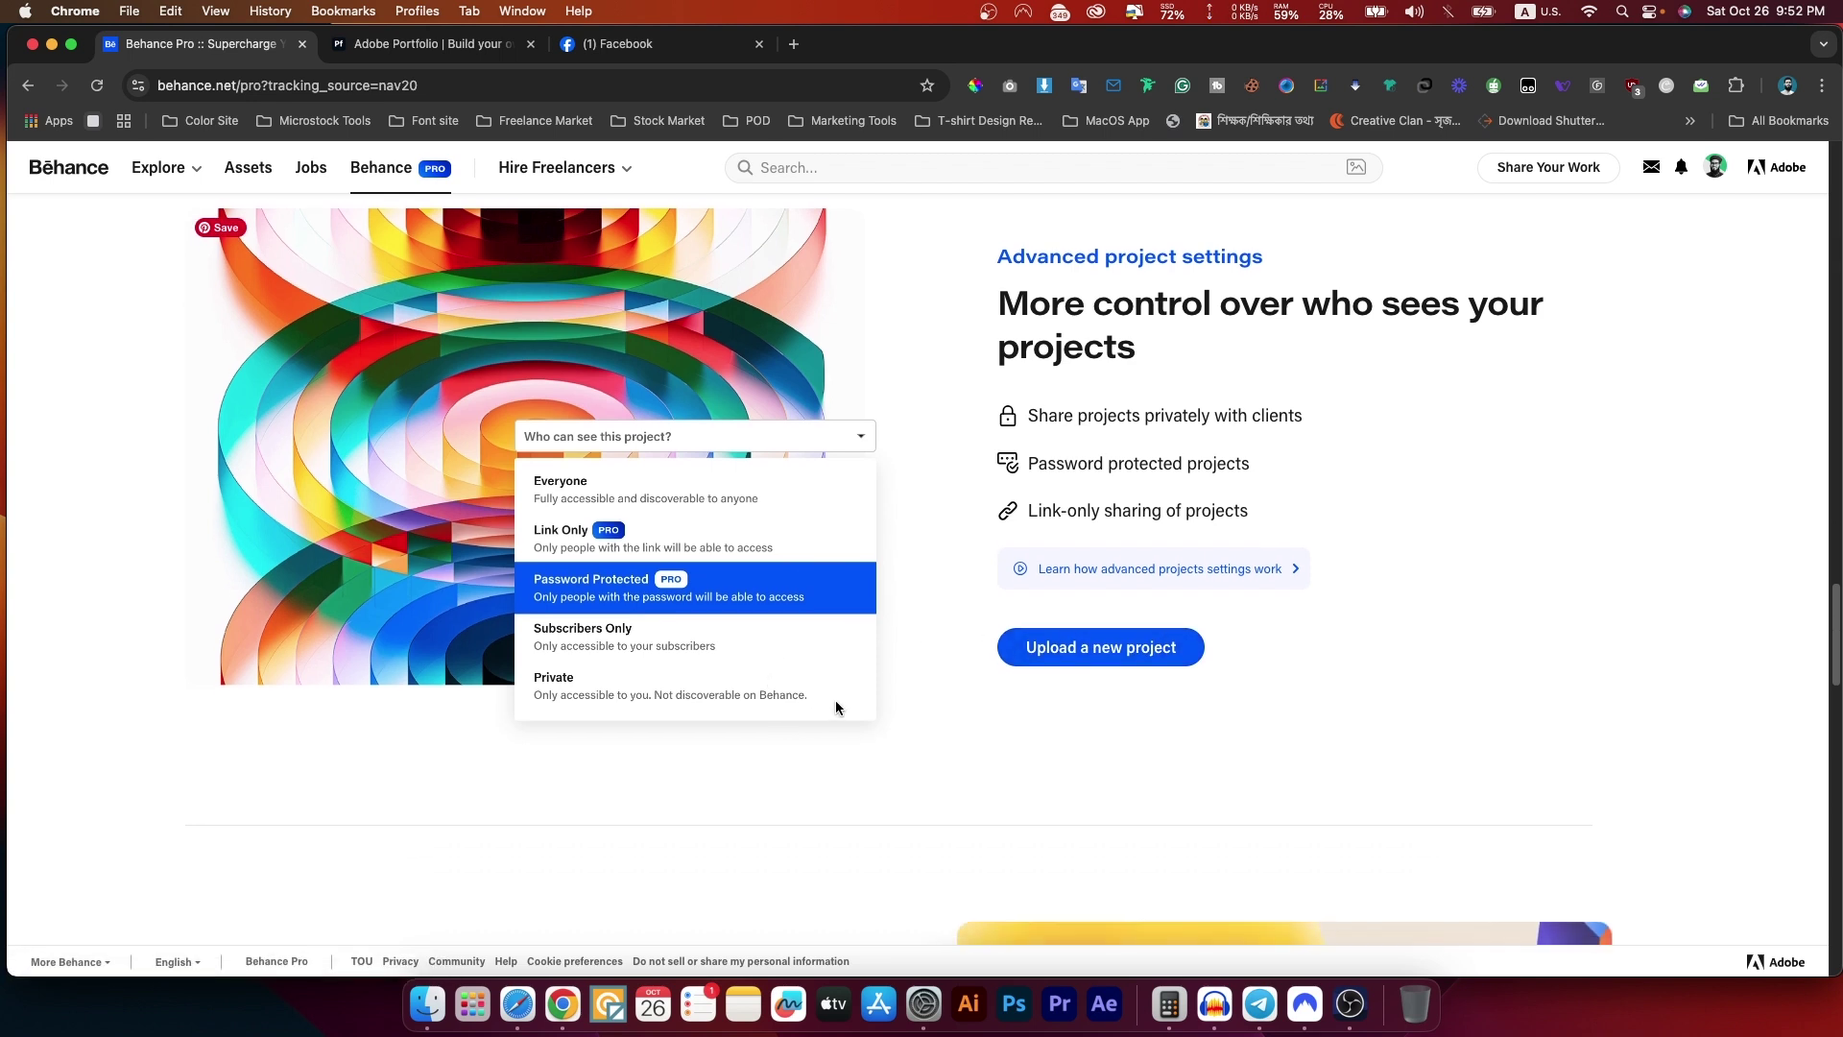
left_click(1077, 689)
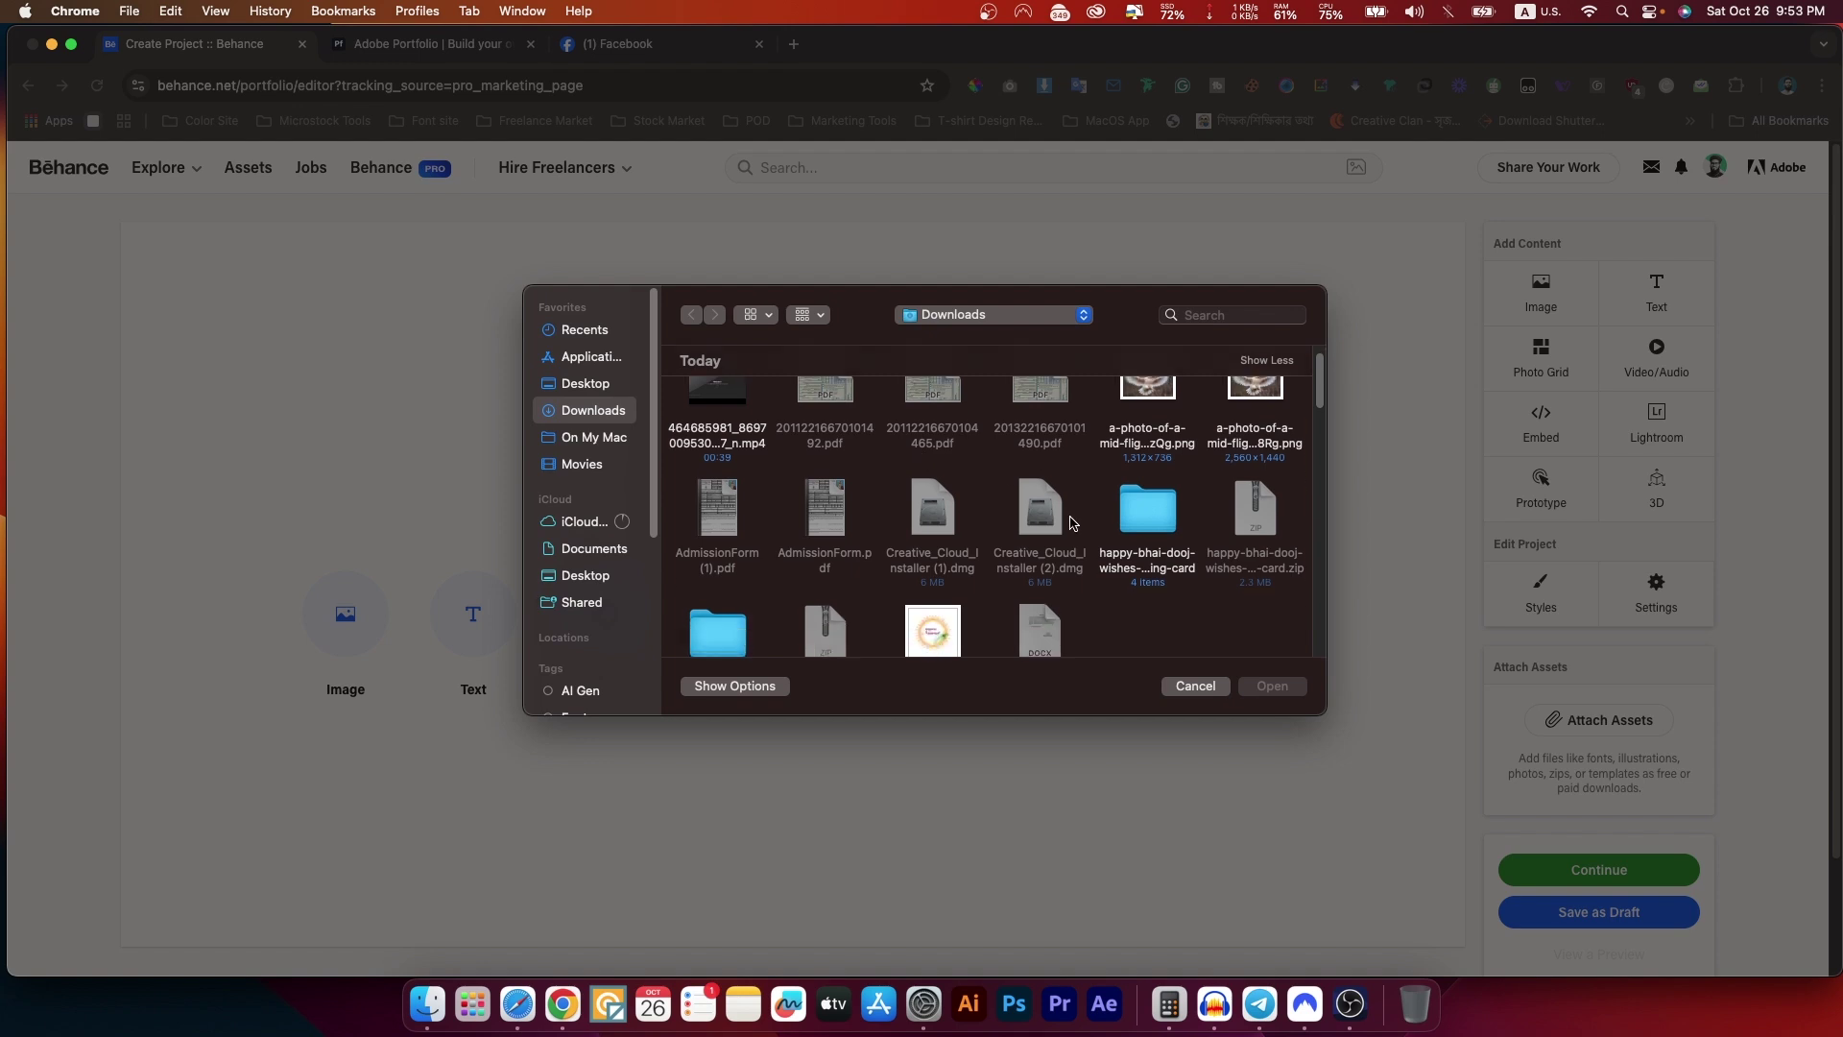
- Add yesterday's 1,280×720 JPG from the Downloads folder to the new project as an image
scroll(1073, 523, "down", 3)
scroll(1065, 521, "up", 3)
scroll(1061, 519, "down", 6)
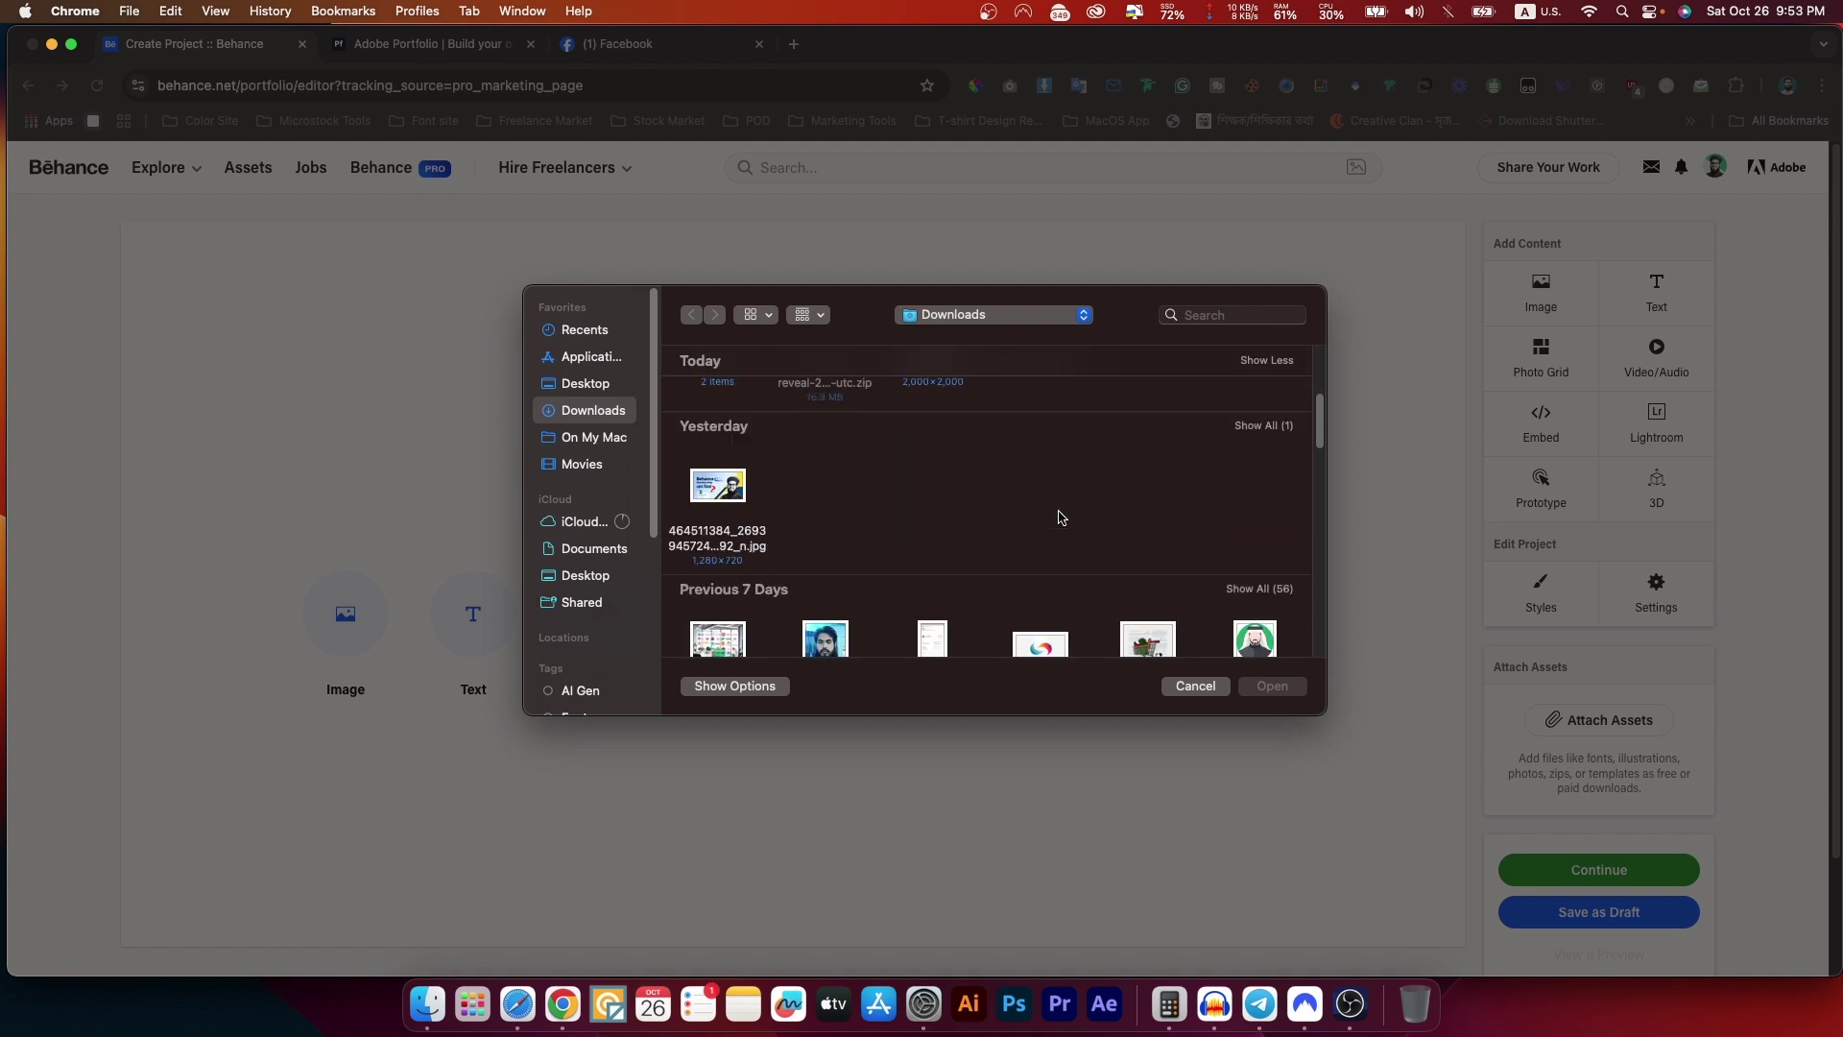
scroll(1061, 518, "down", 3)
scroll(1056, 514, "up", 3)
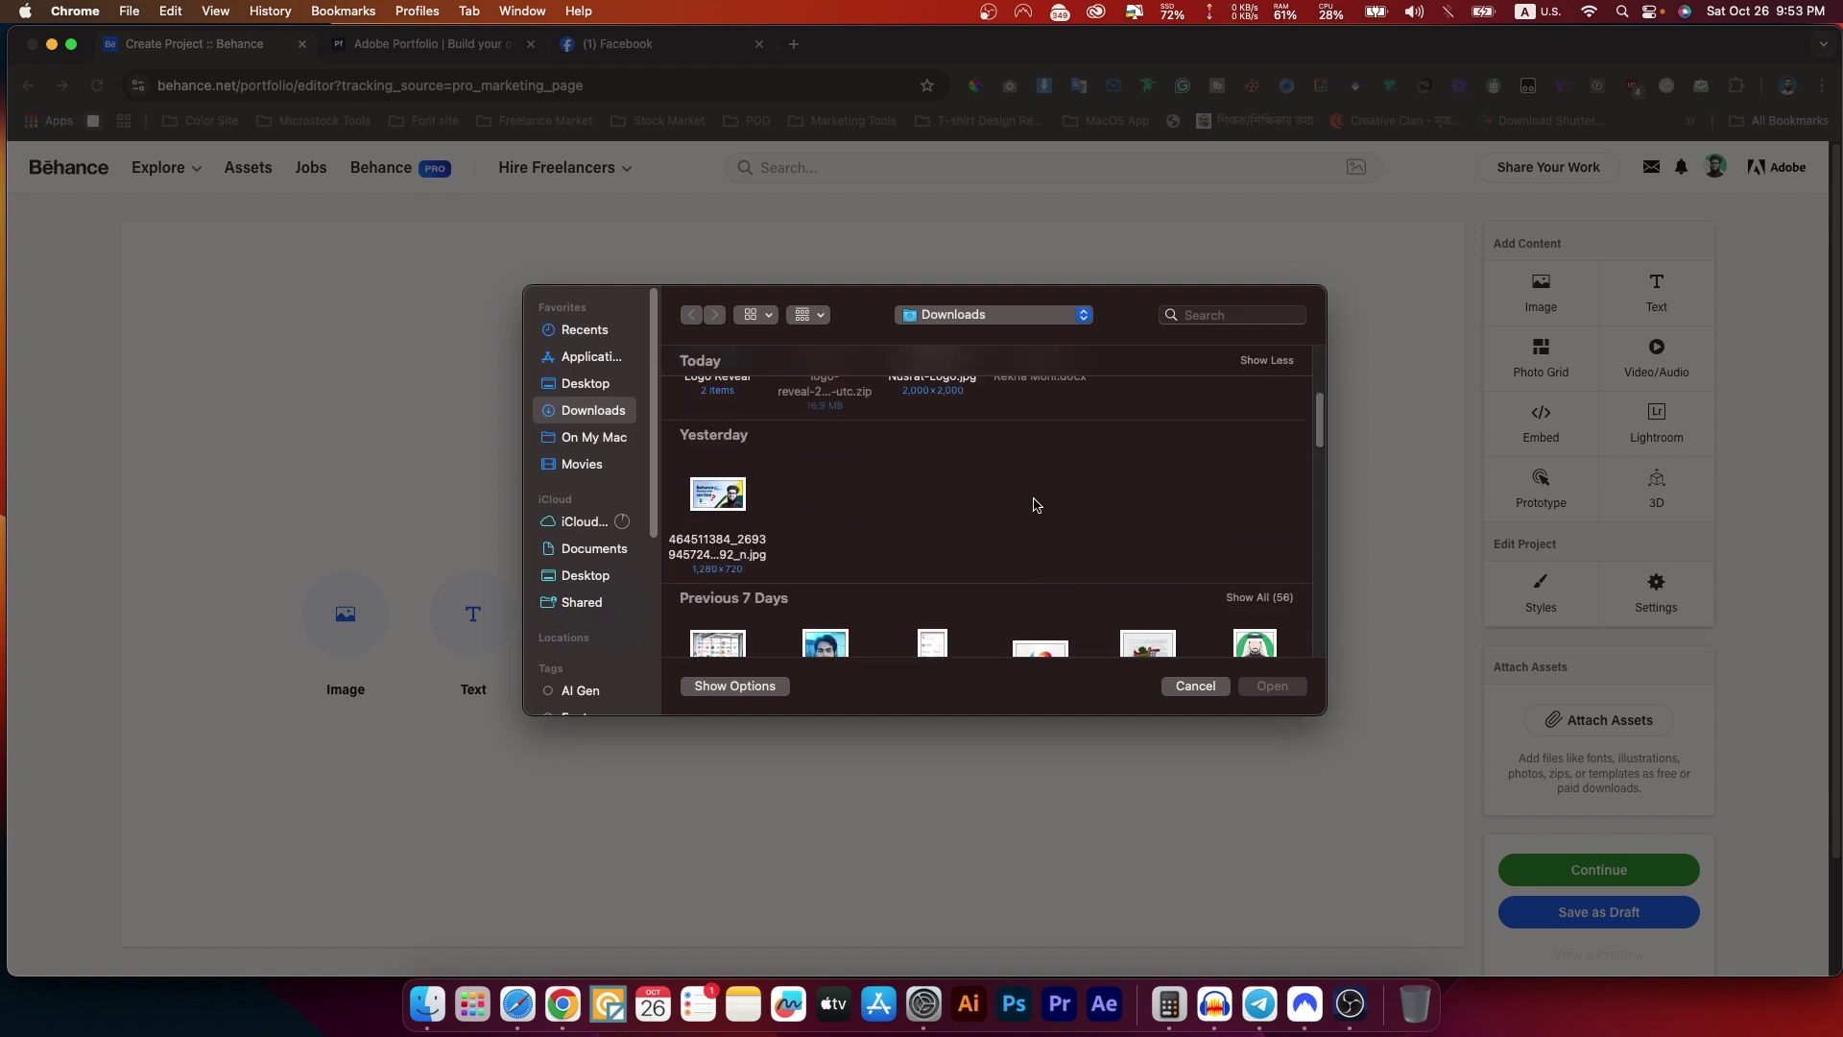
left_click(720, 501)
left_click(1277, 685)
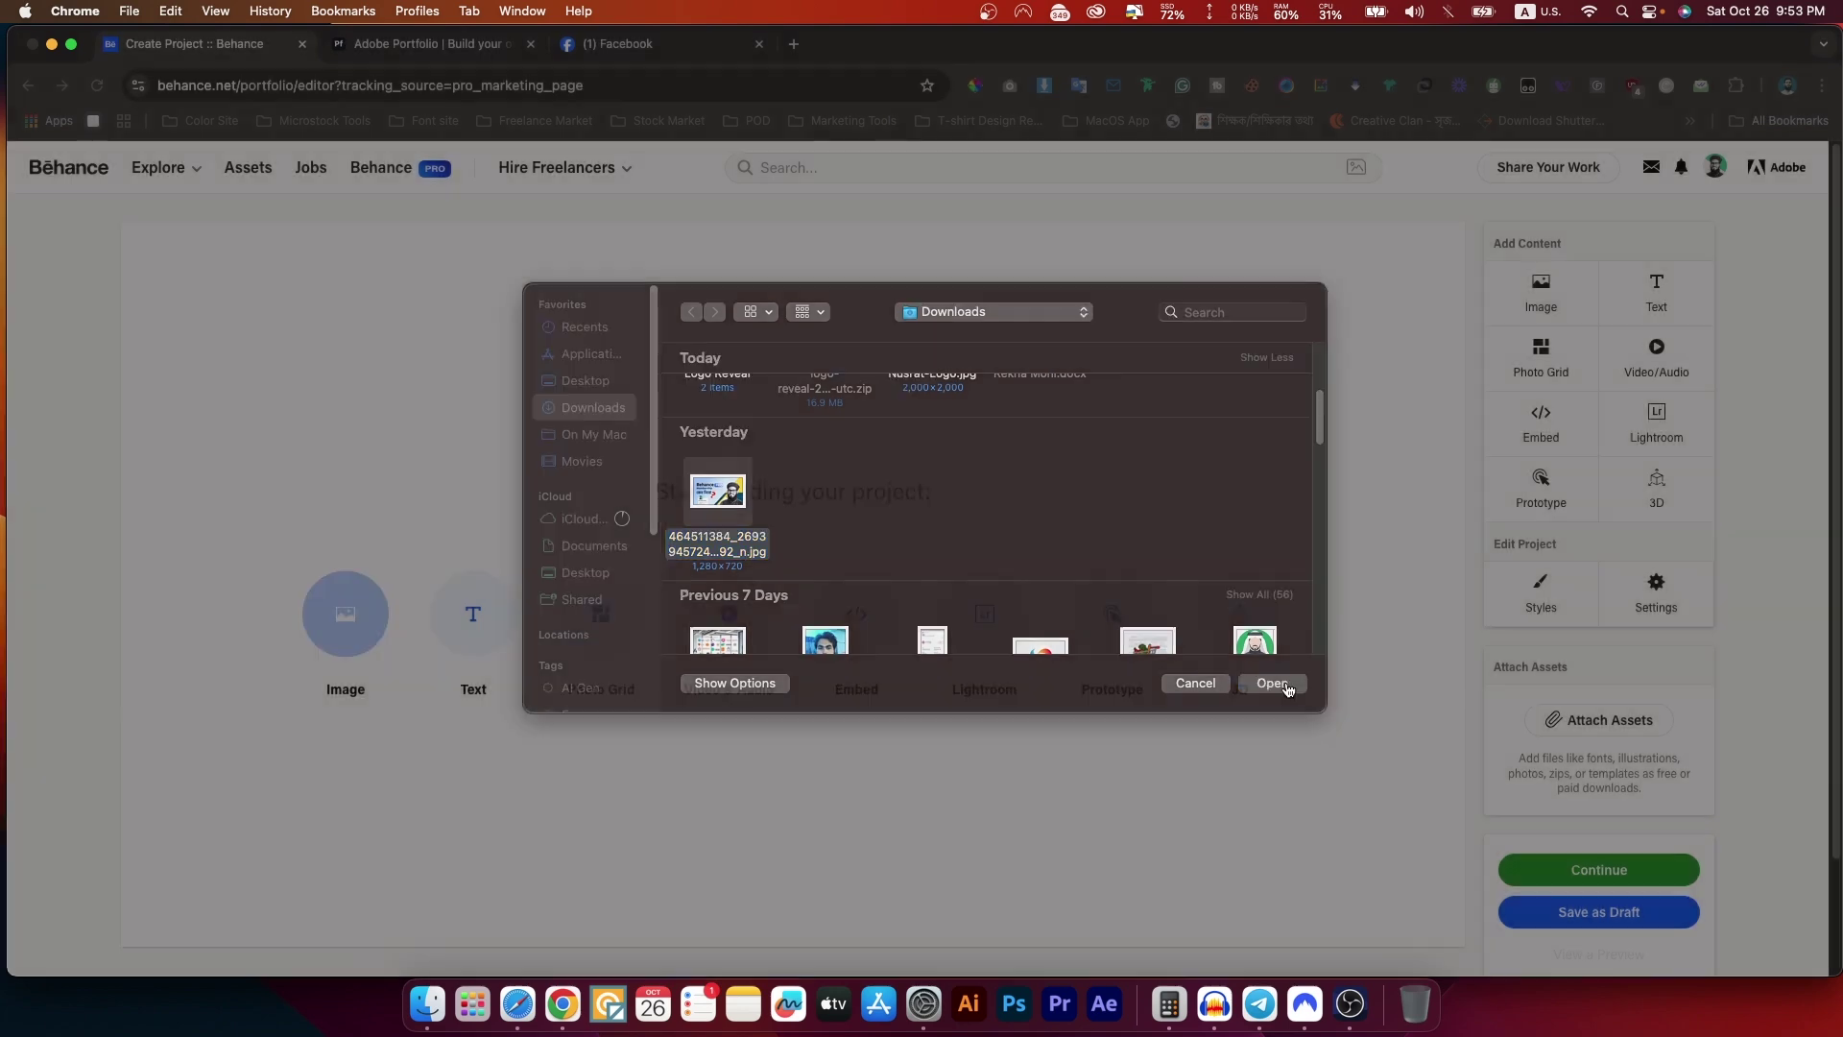
- Check the inserted image in the project editor and open the project's settings at the Behance Visibility option
scroll(1016, 557, "down", 2)
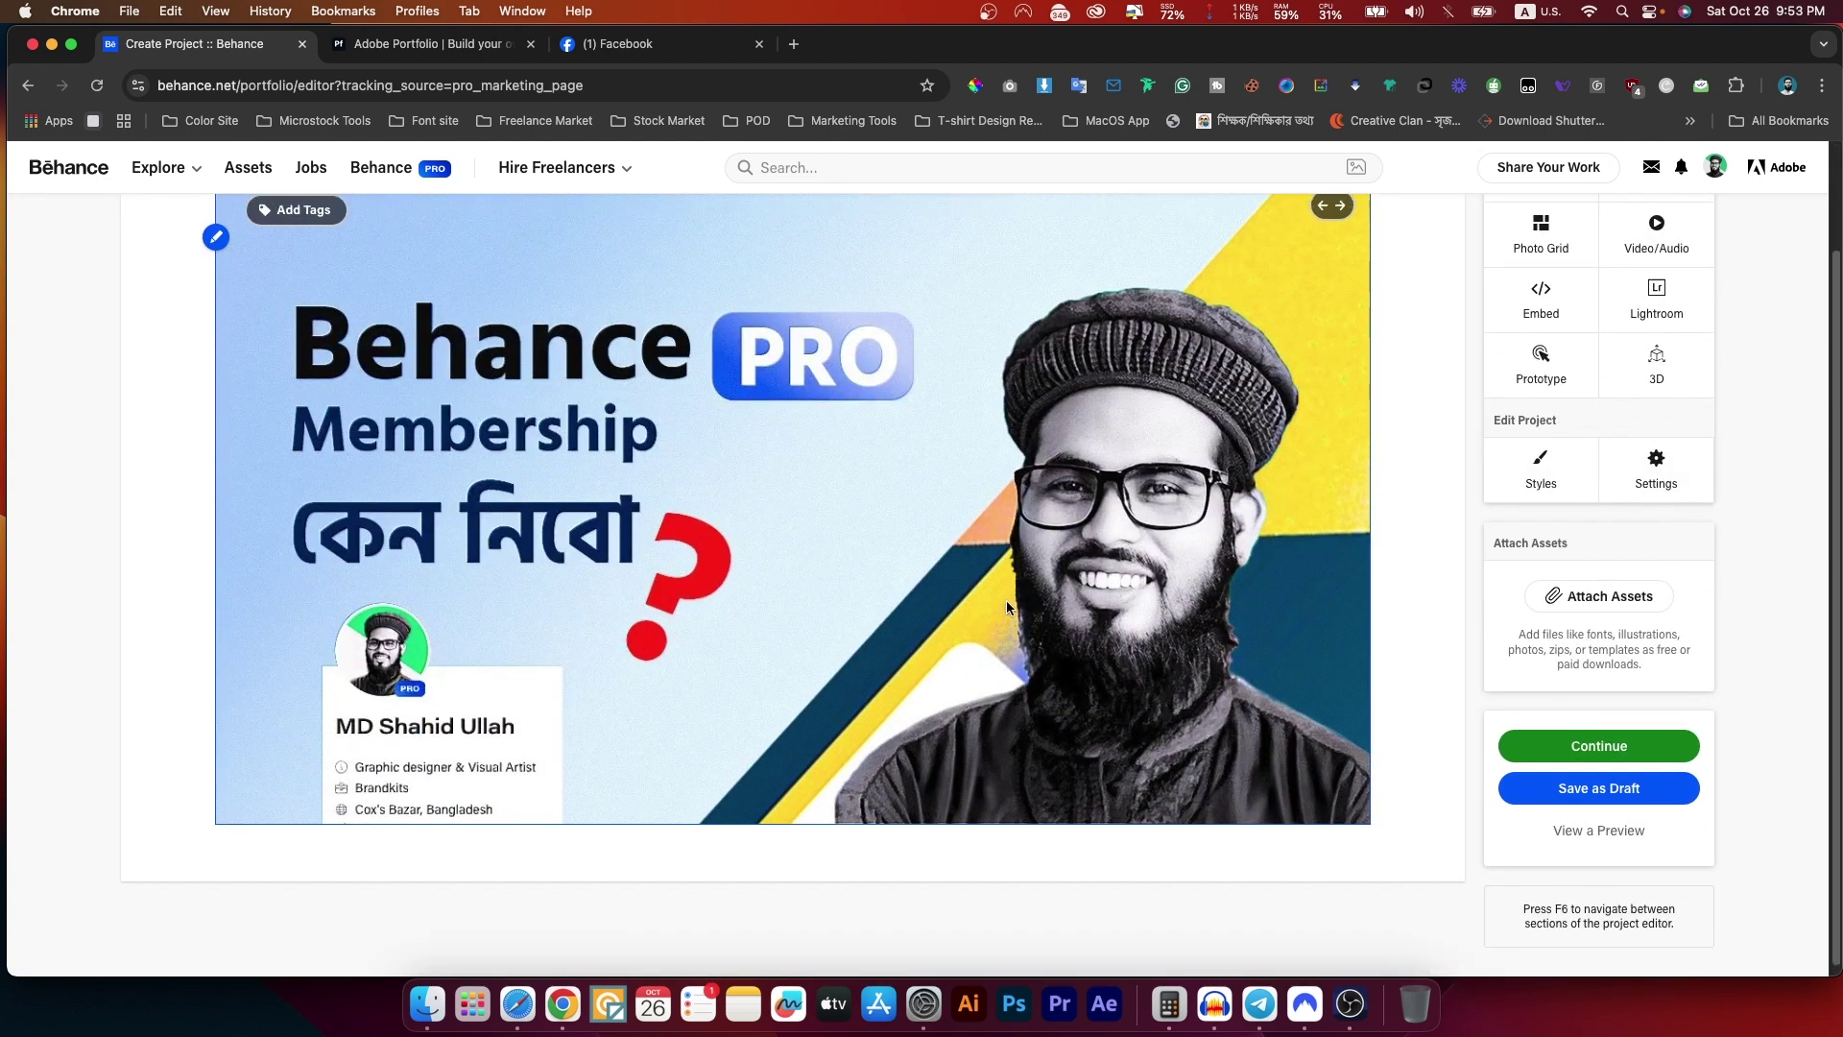
scroll(672, 461, "up", 2)
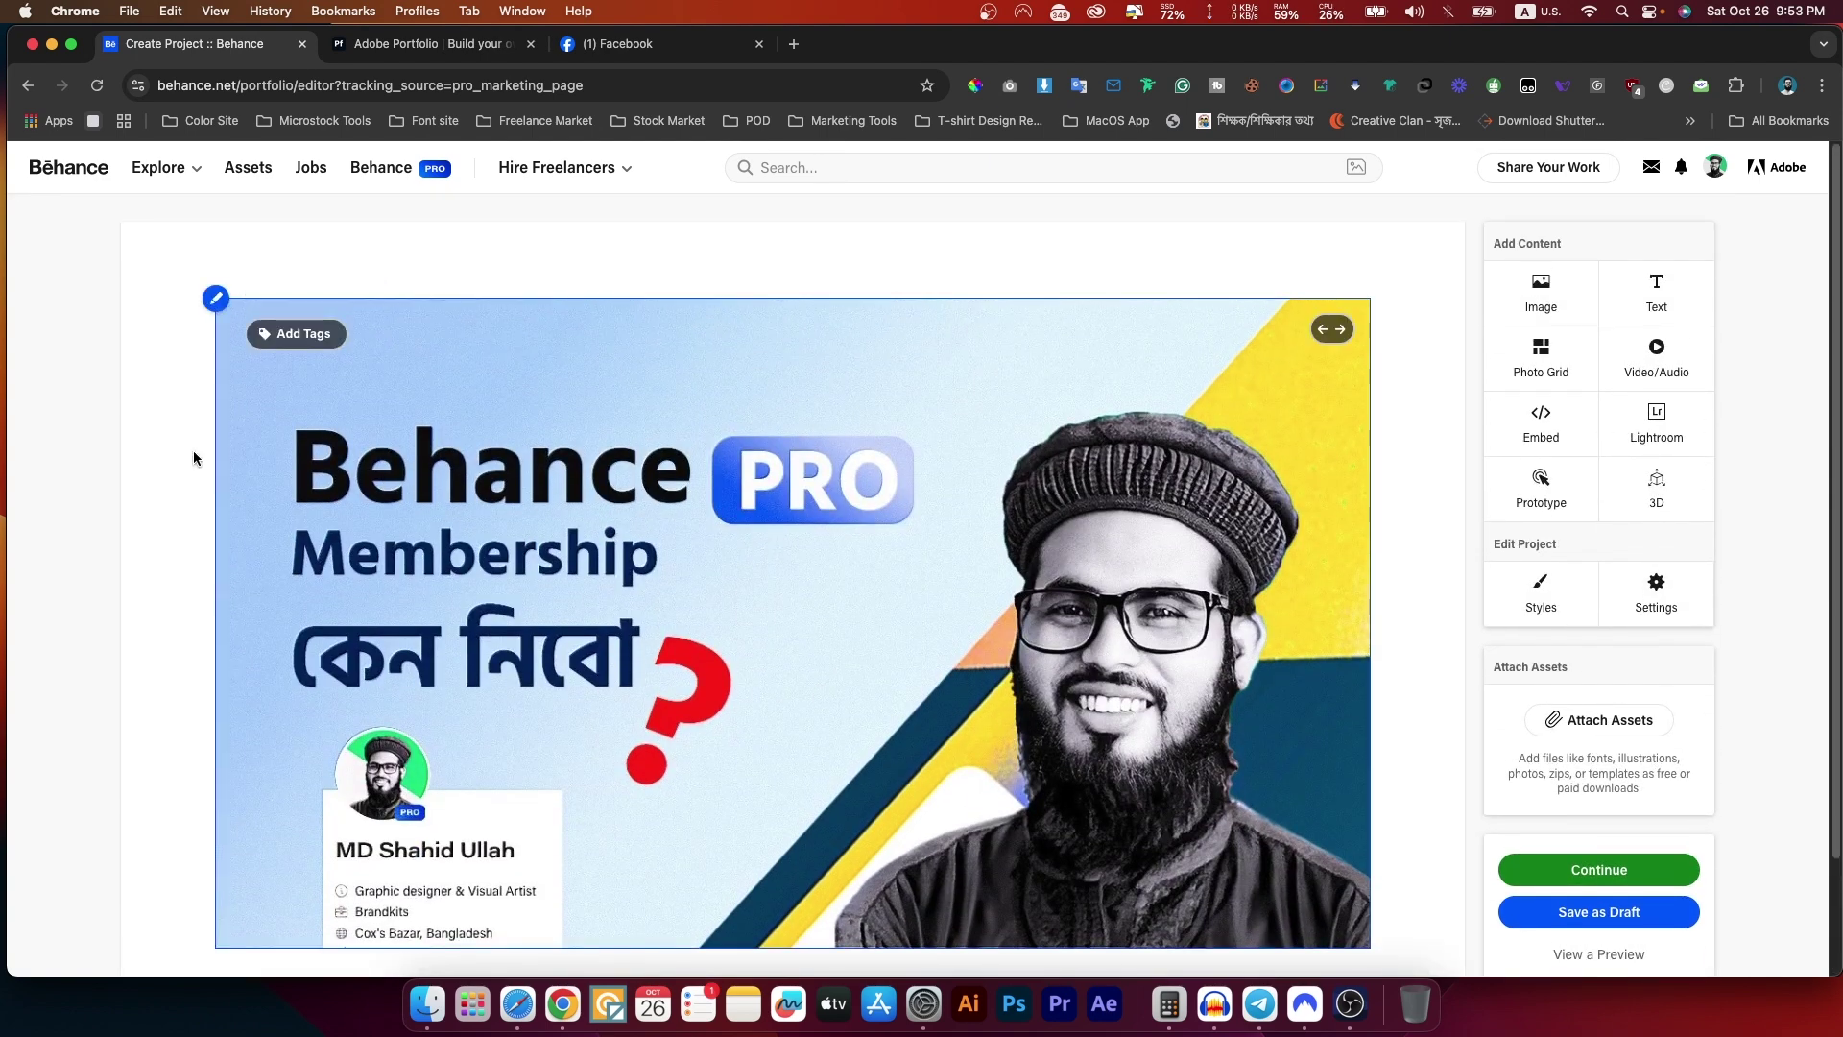
scroll(1444, 649, "down", 2)
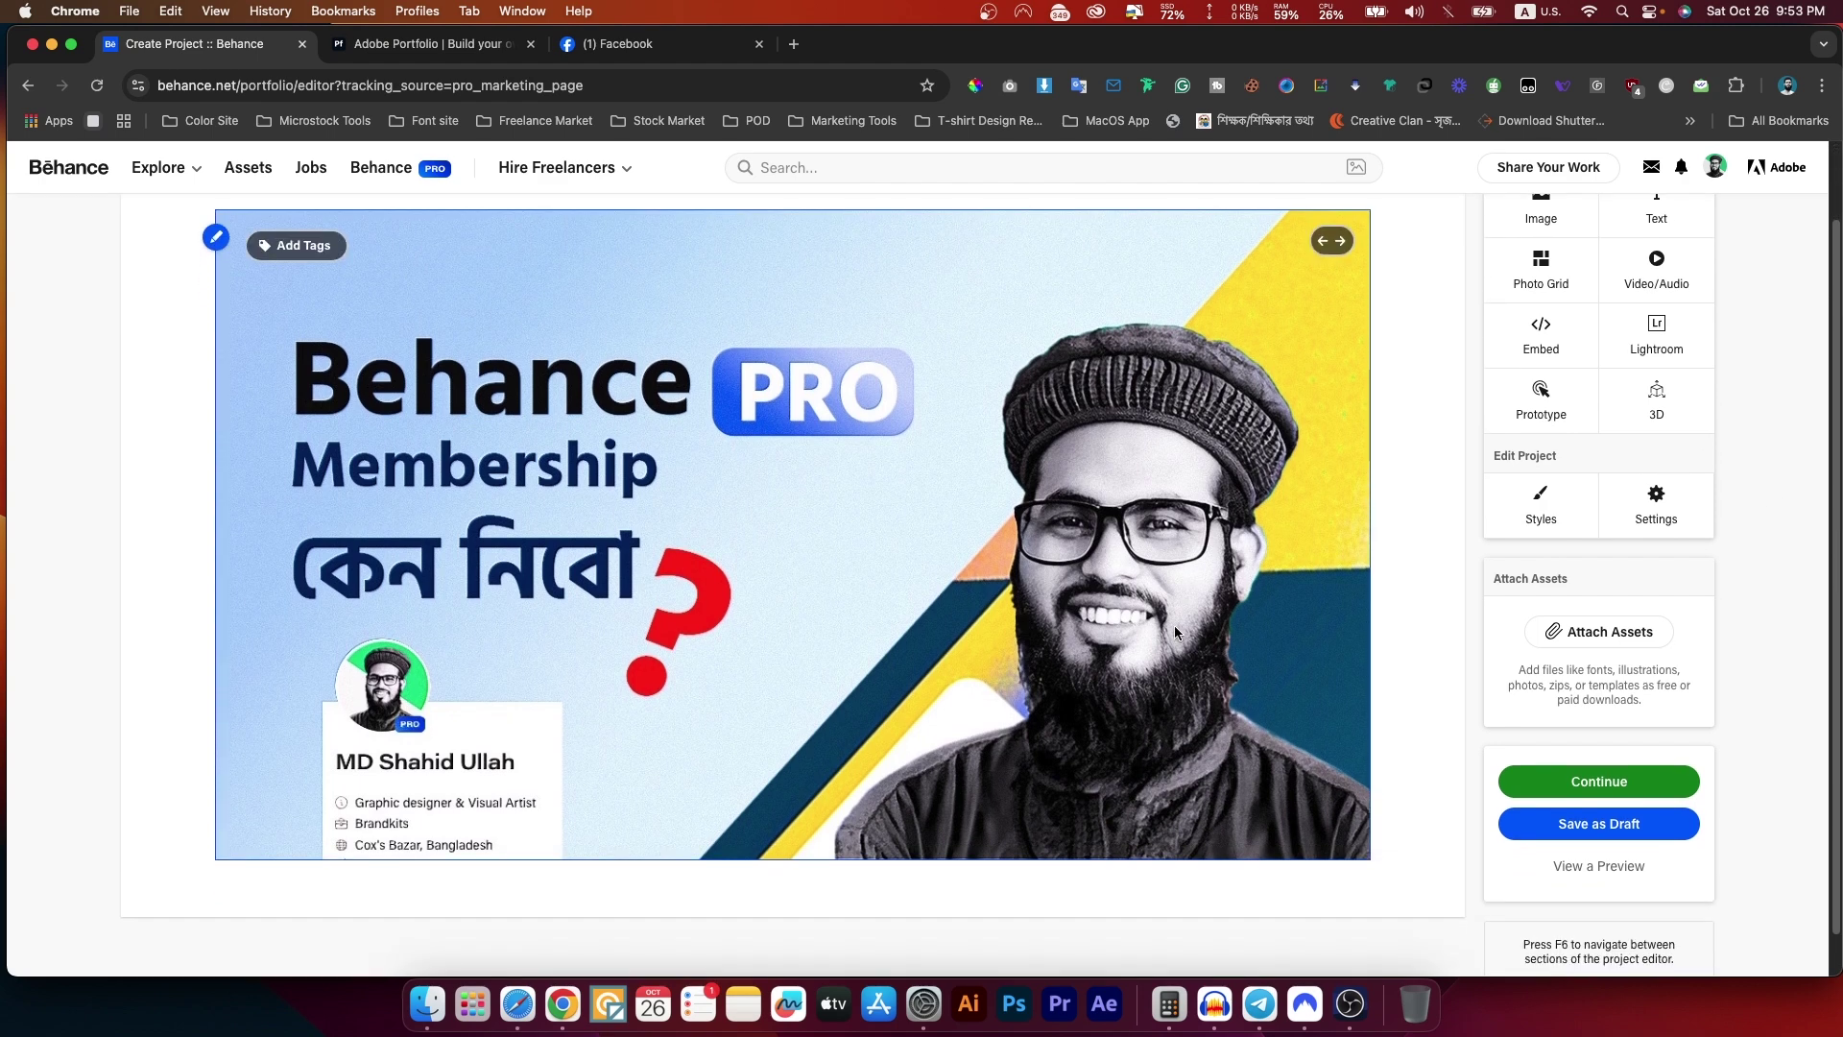
scroll(1686, 626, "up", 2)
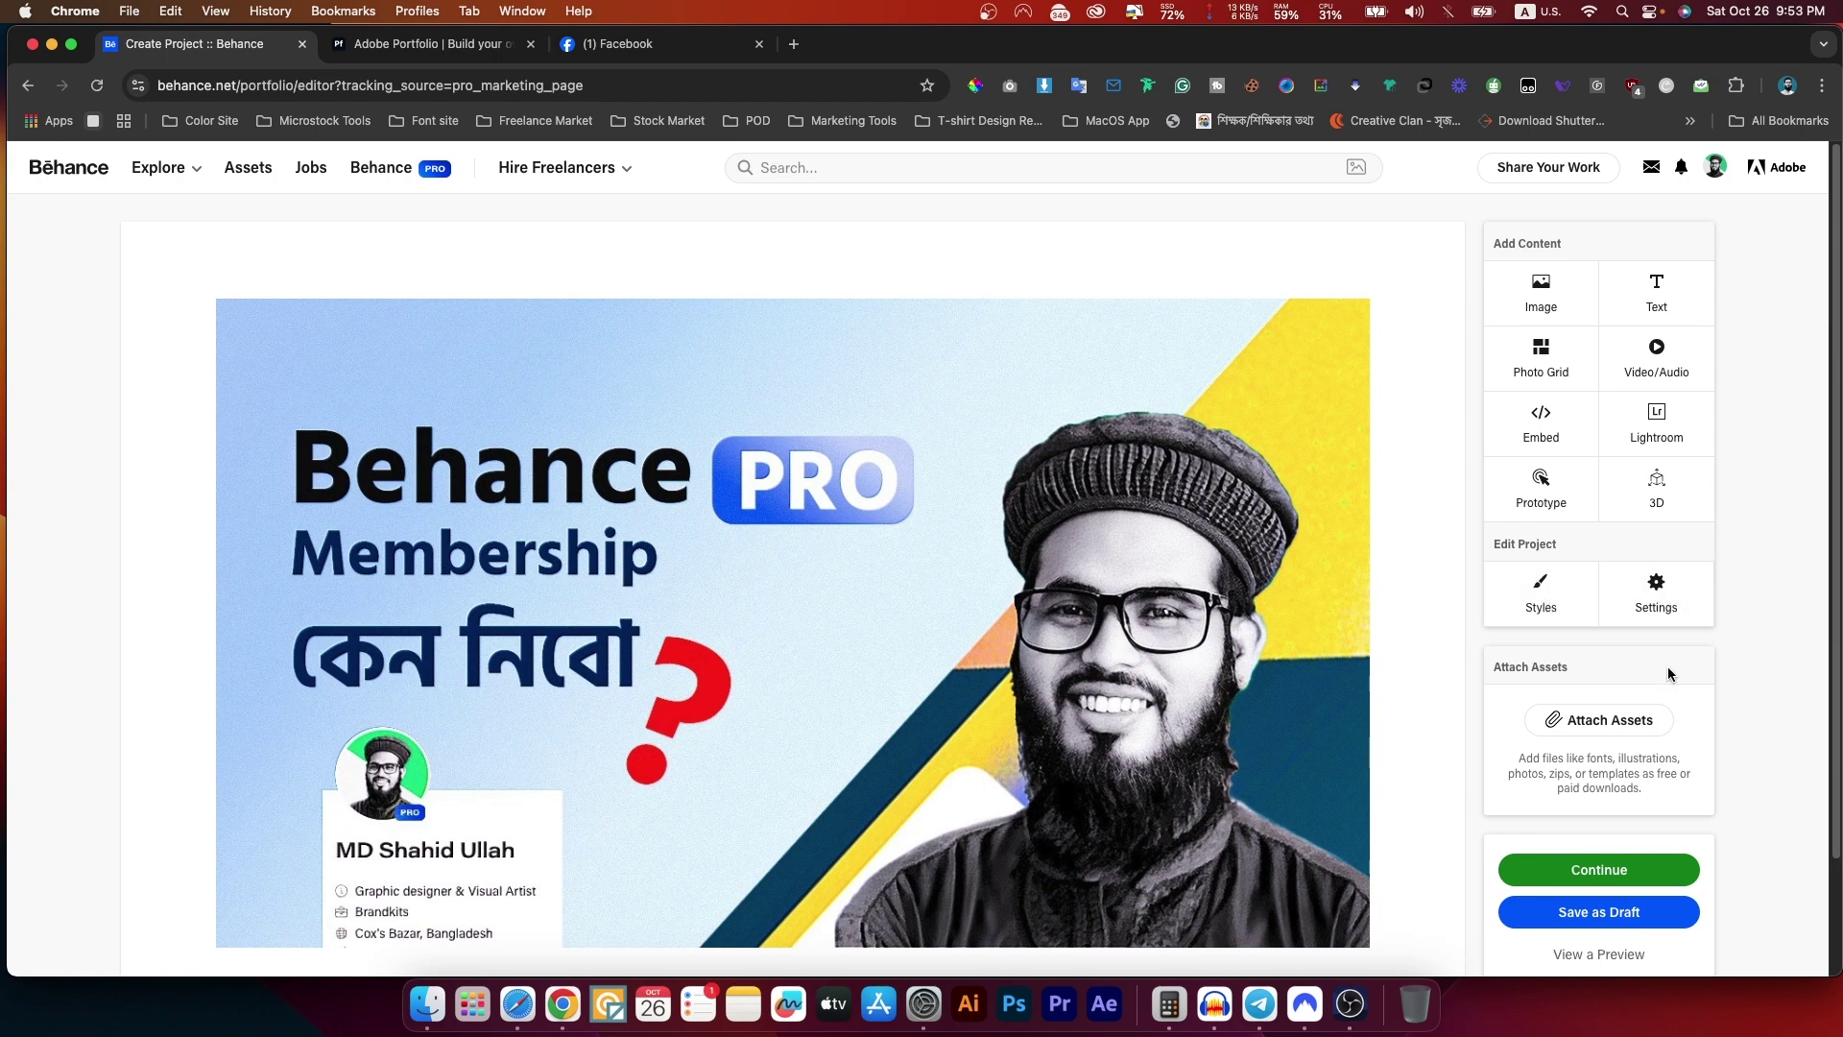
left_click(1656, 603)
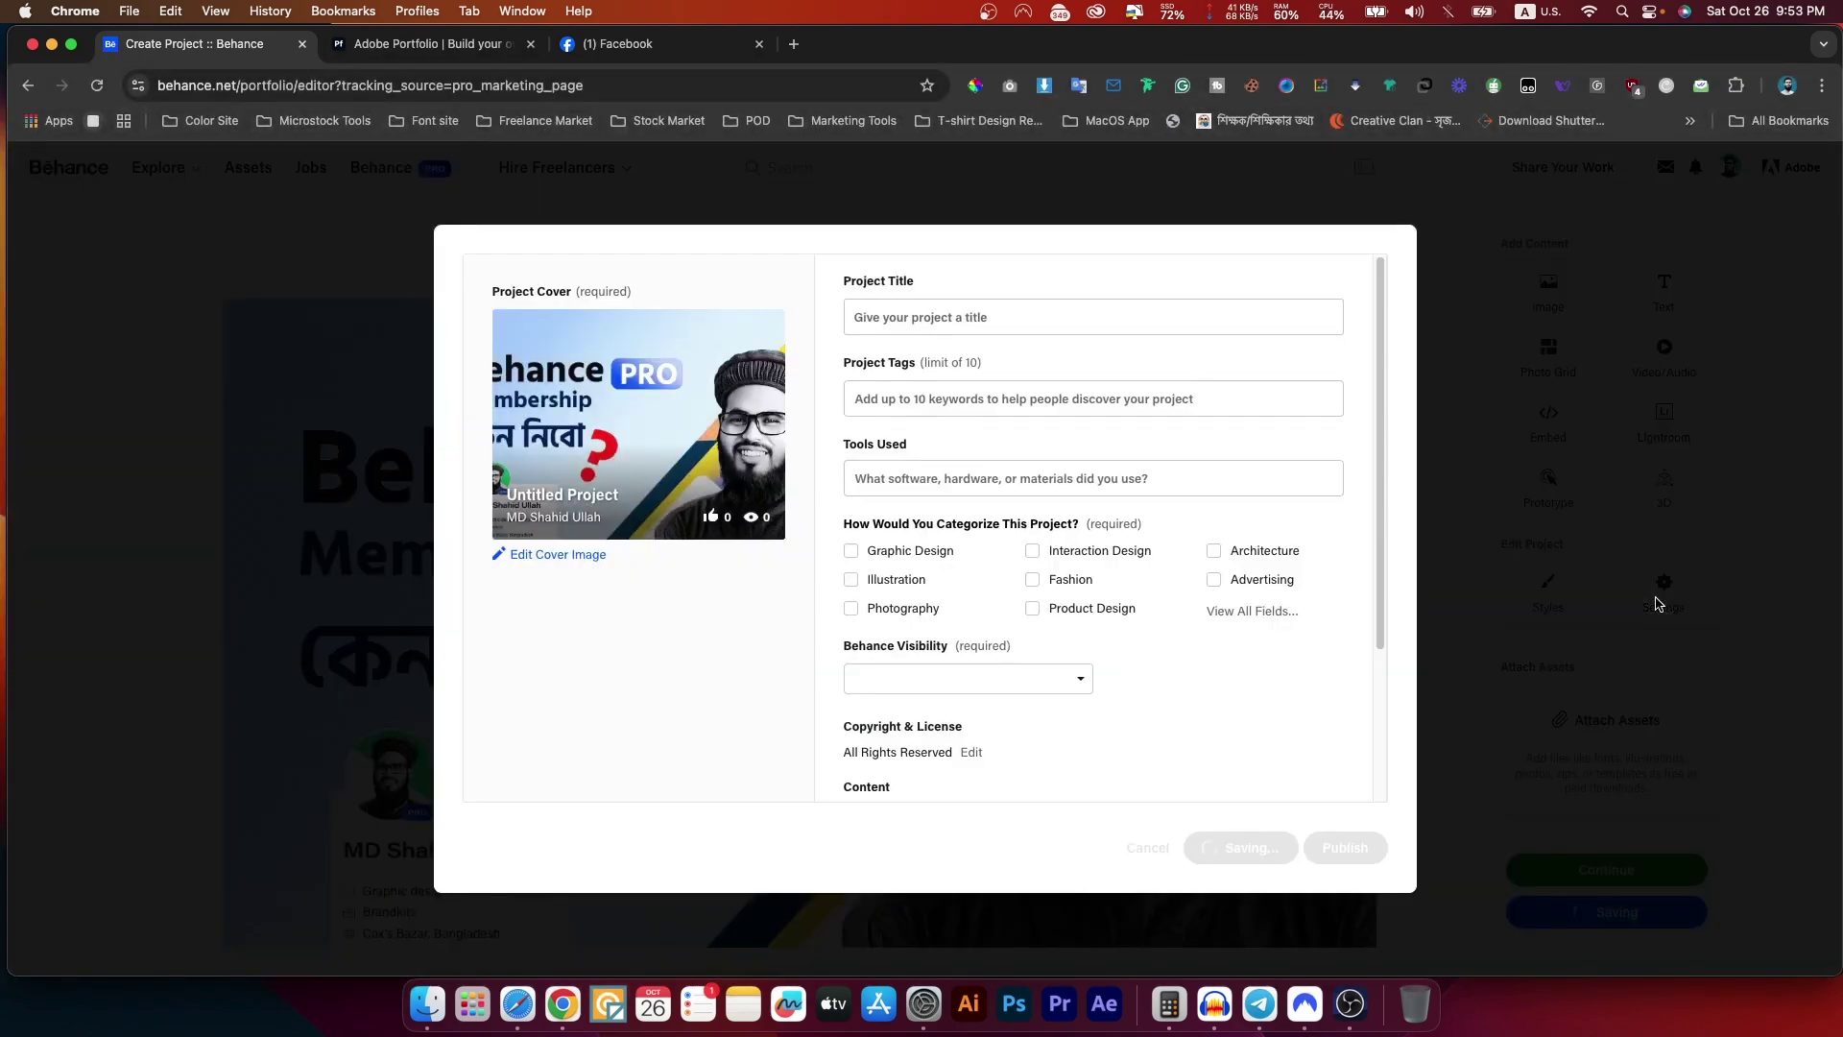
scroll(1193, 659, "down", 5)
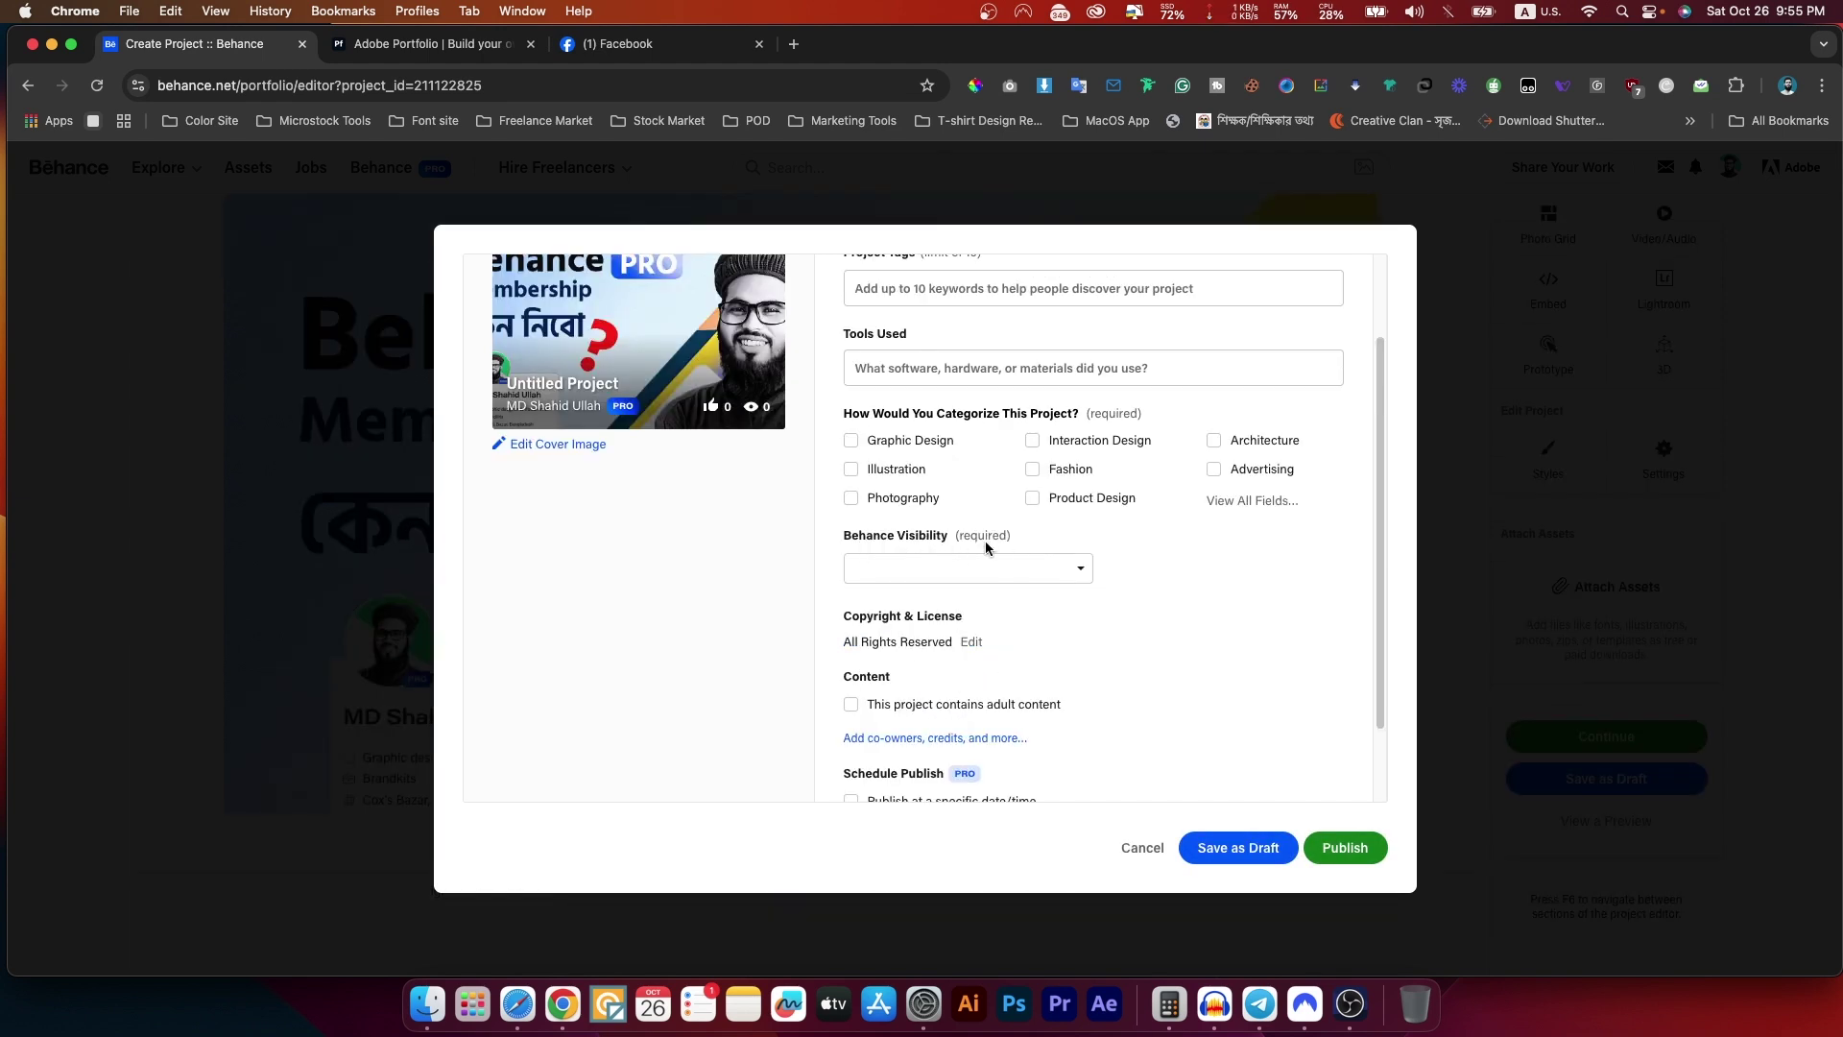
- Review the visibility choices, set the project's Behance Visibility to Password Protected, and activate its password field
left_click(953, 572)
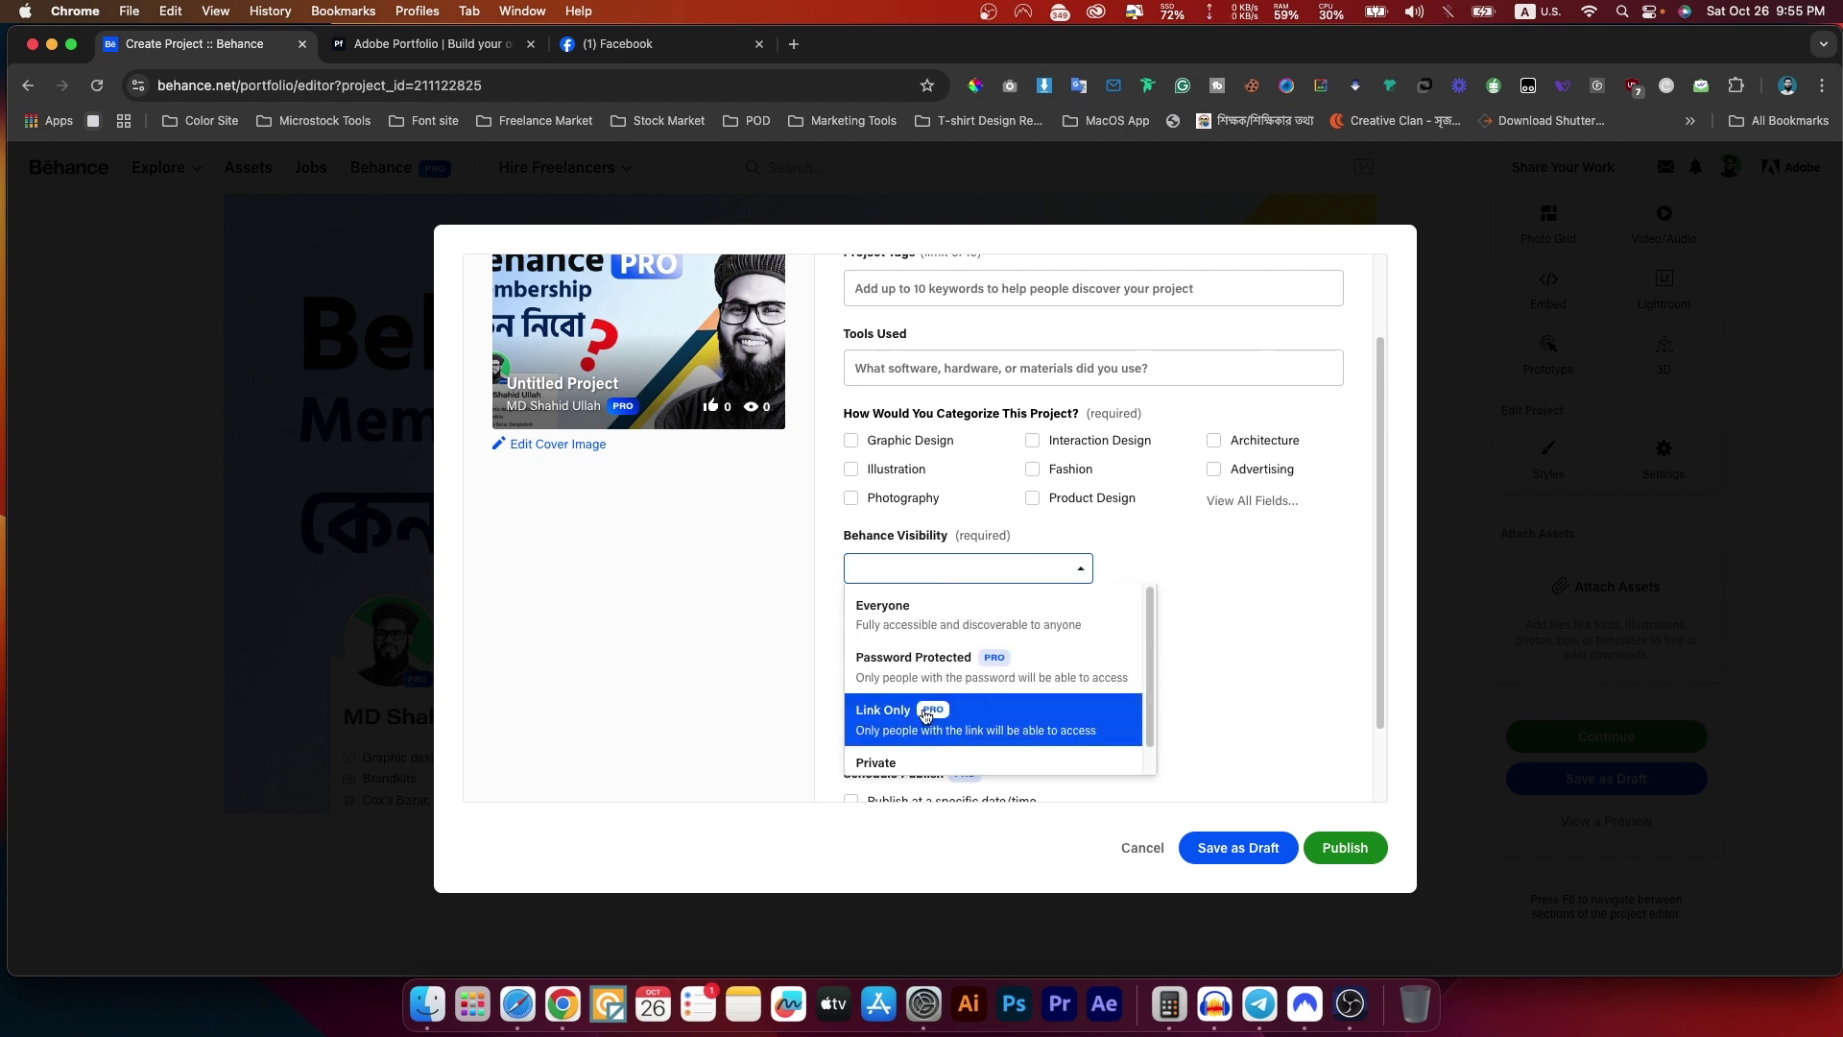
scroll(921, 720, "down", 5)
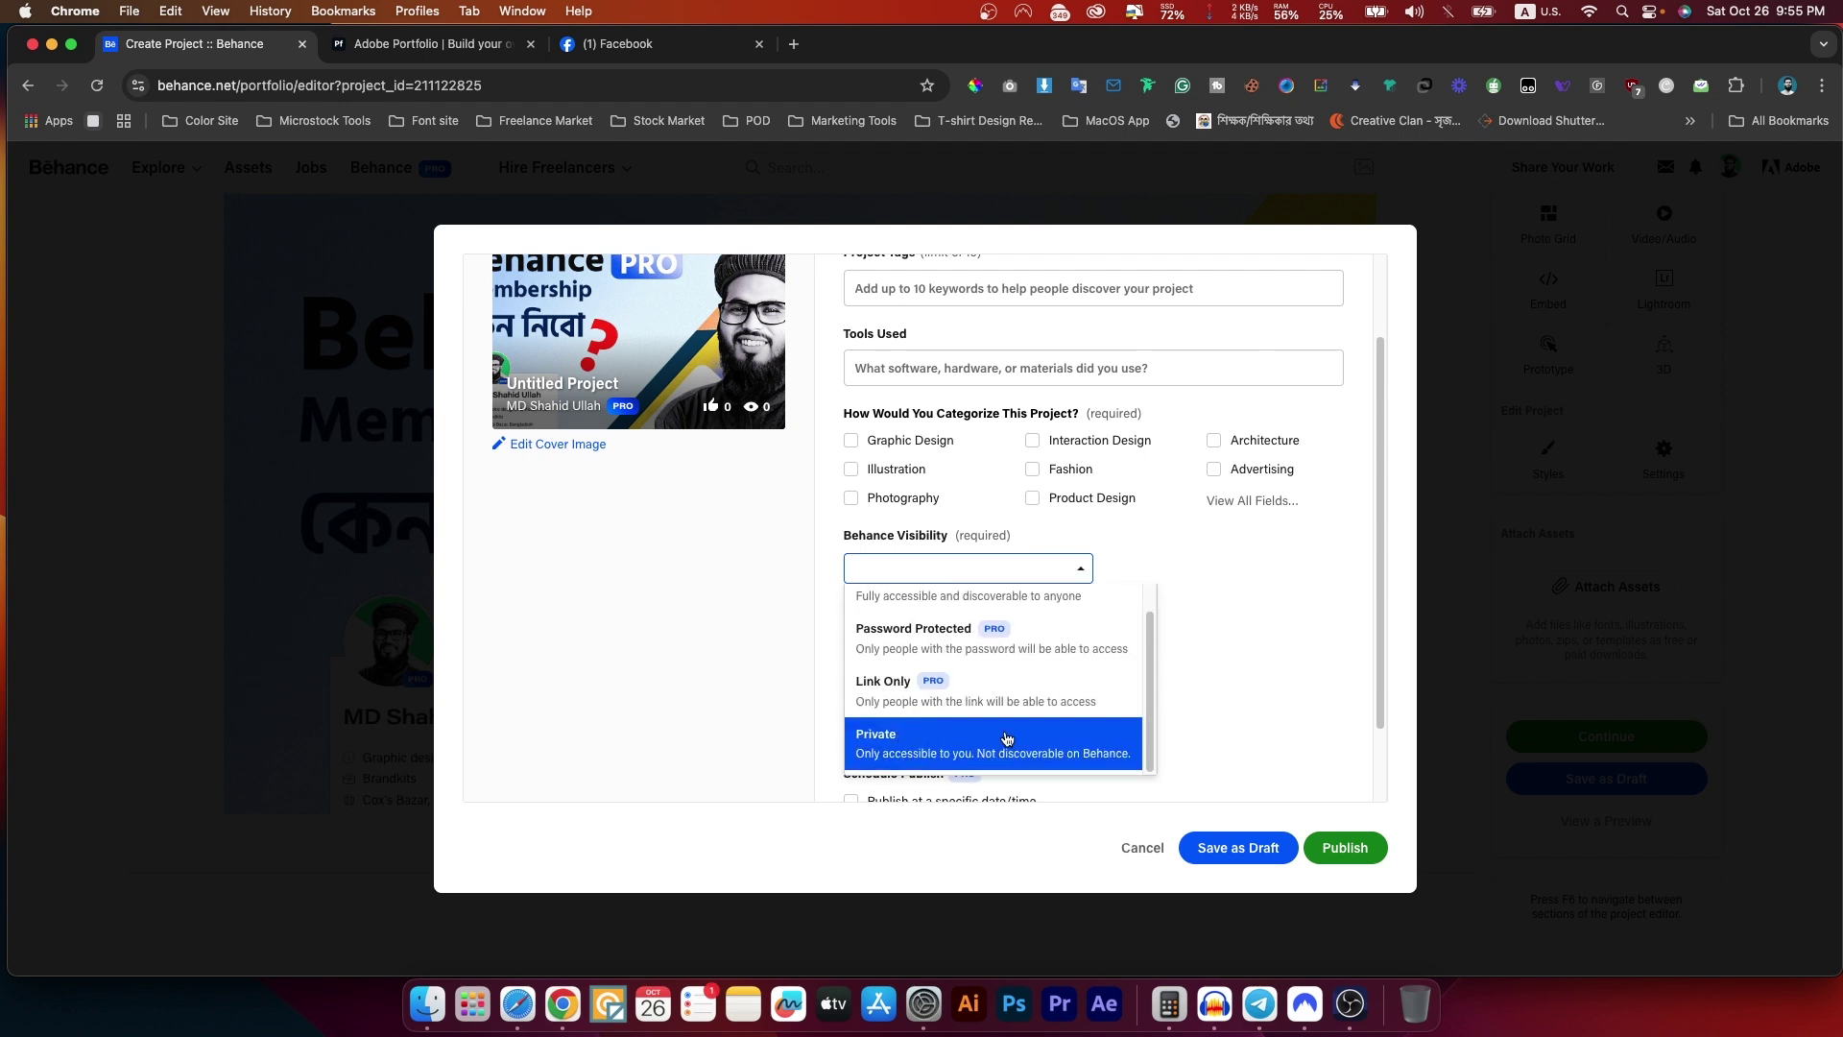
scroll(936, 624, "up", 1)
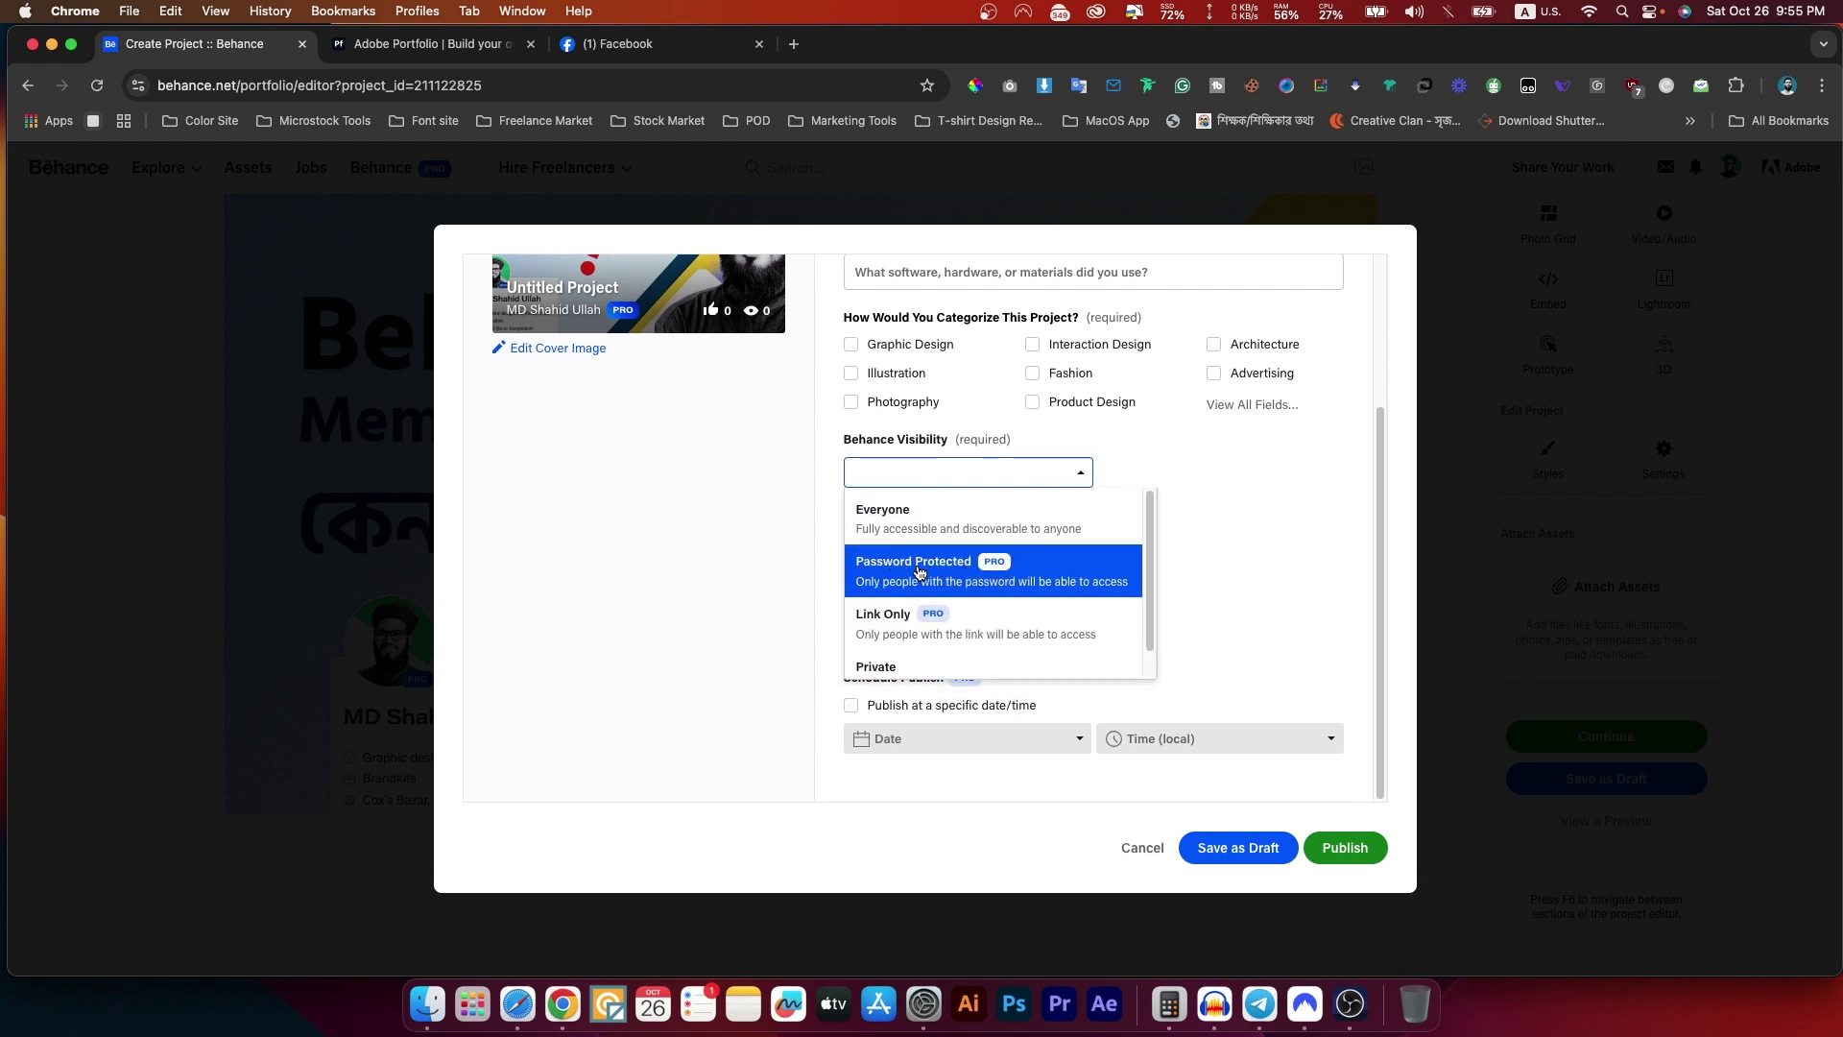
left_click(949, 578)
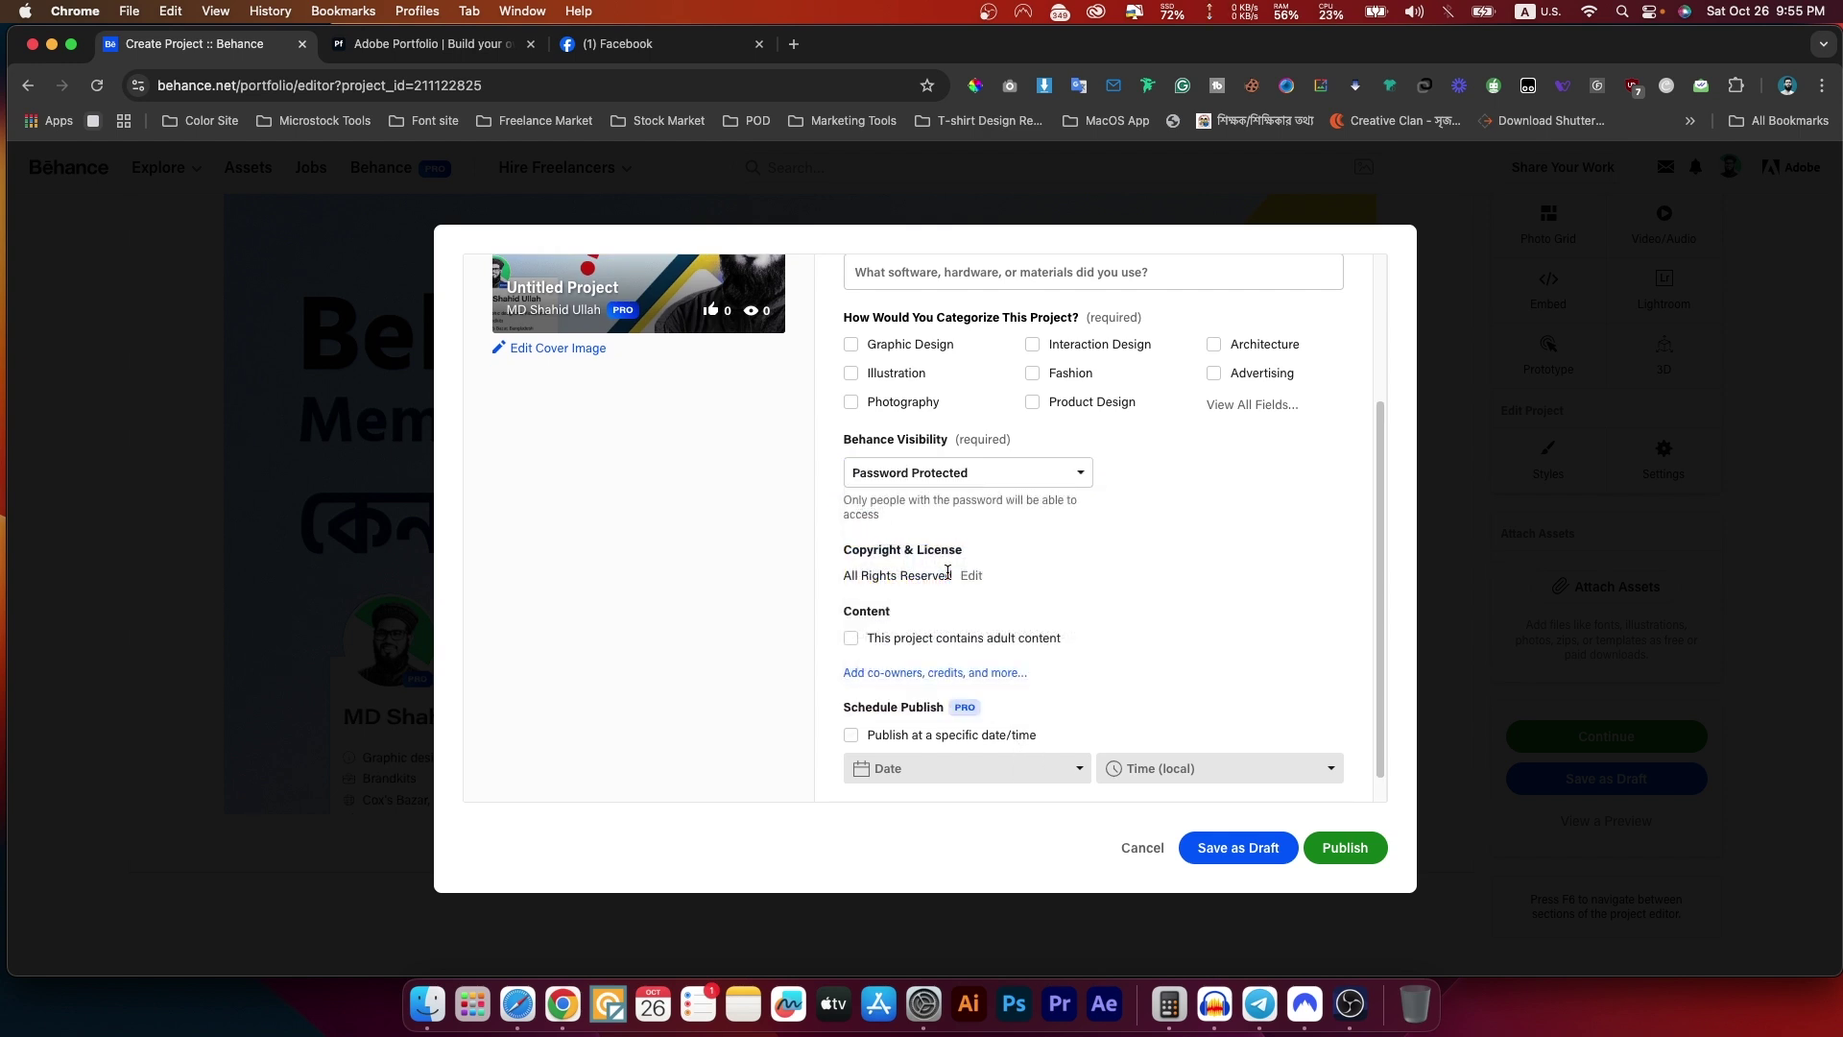
left_click(1173, 482)
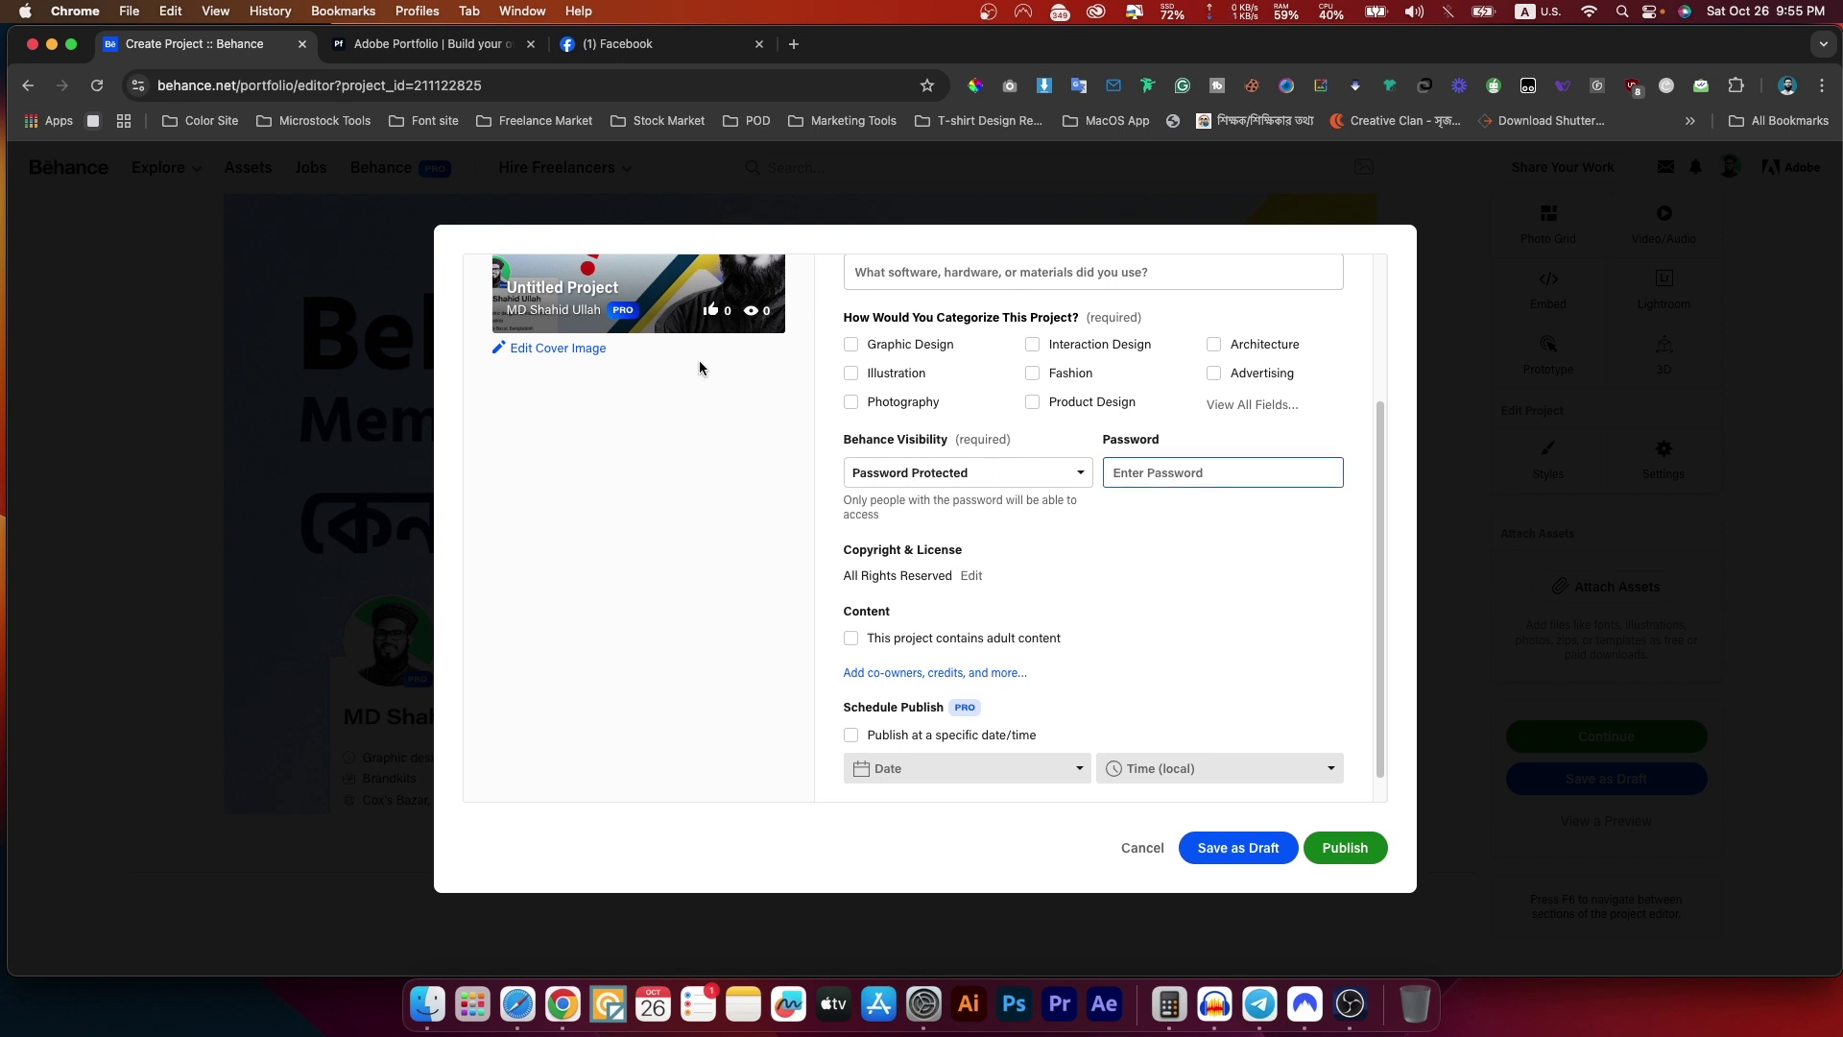
scroll(687, 513, "up", 1)
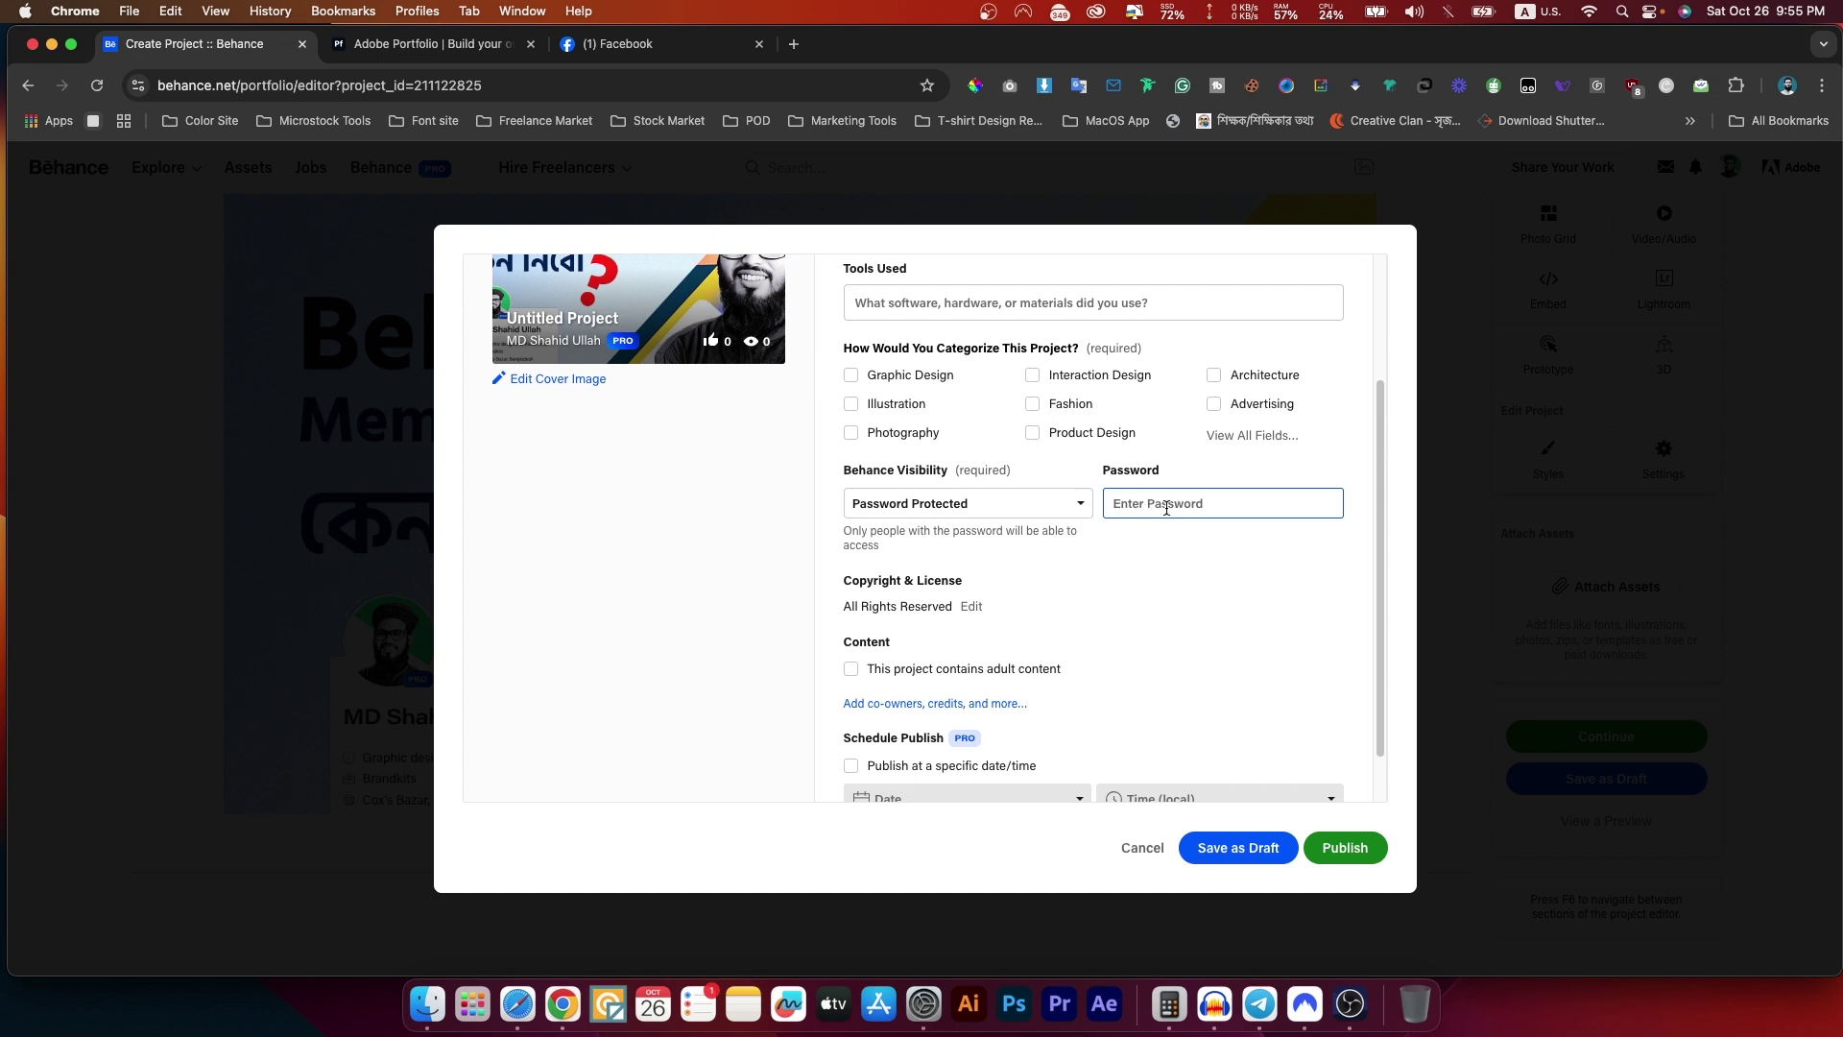
- Set the project's Behance Visibility to Link Only and look over the remaining project settings
left_click(967, 503)
left_click(922, 654)
scroll(921, 489, "down", 1)
left_click(926, 461)
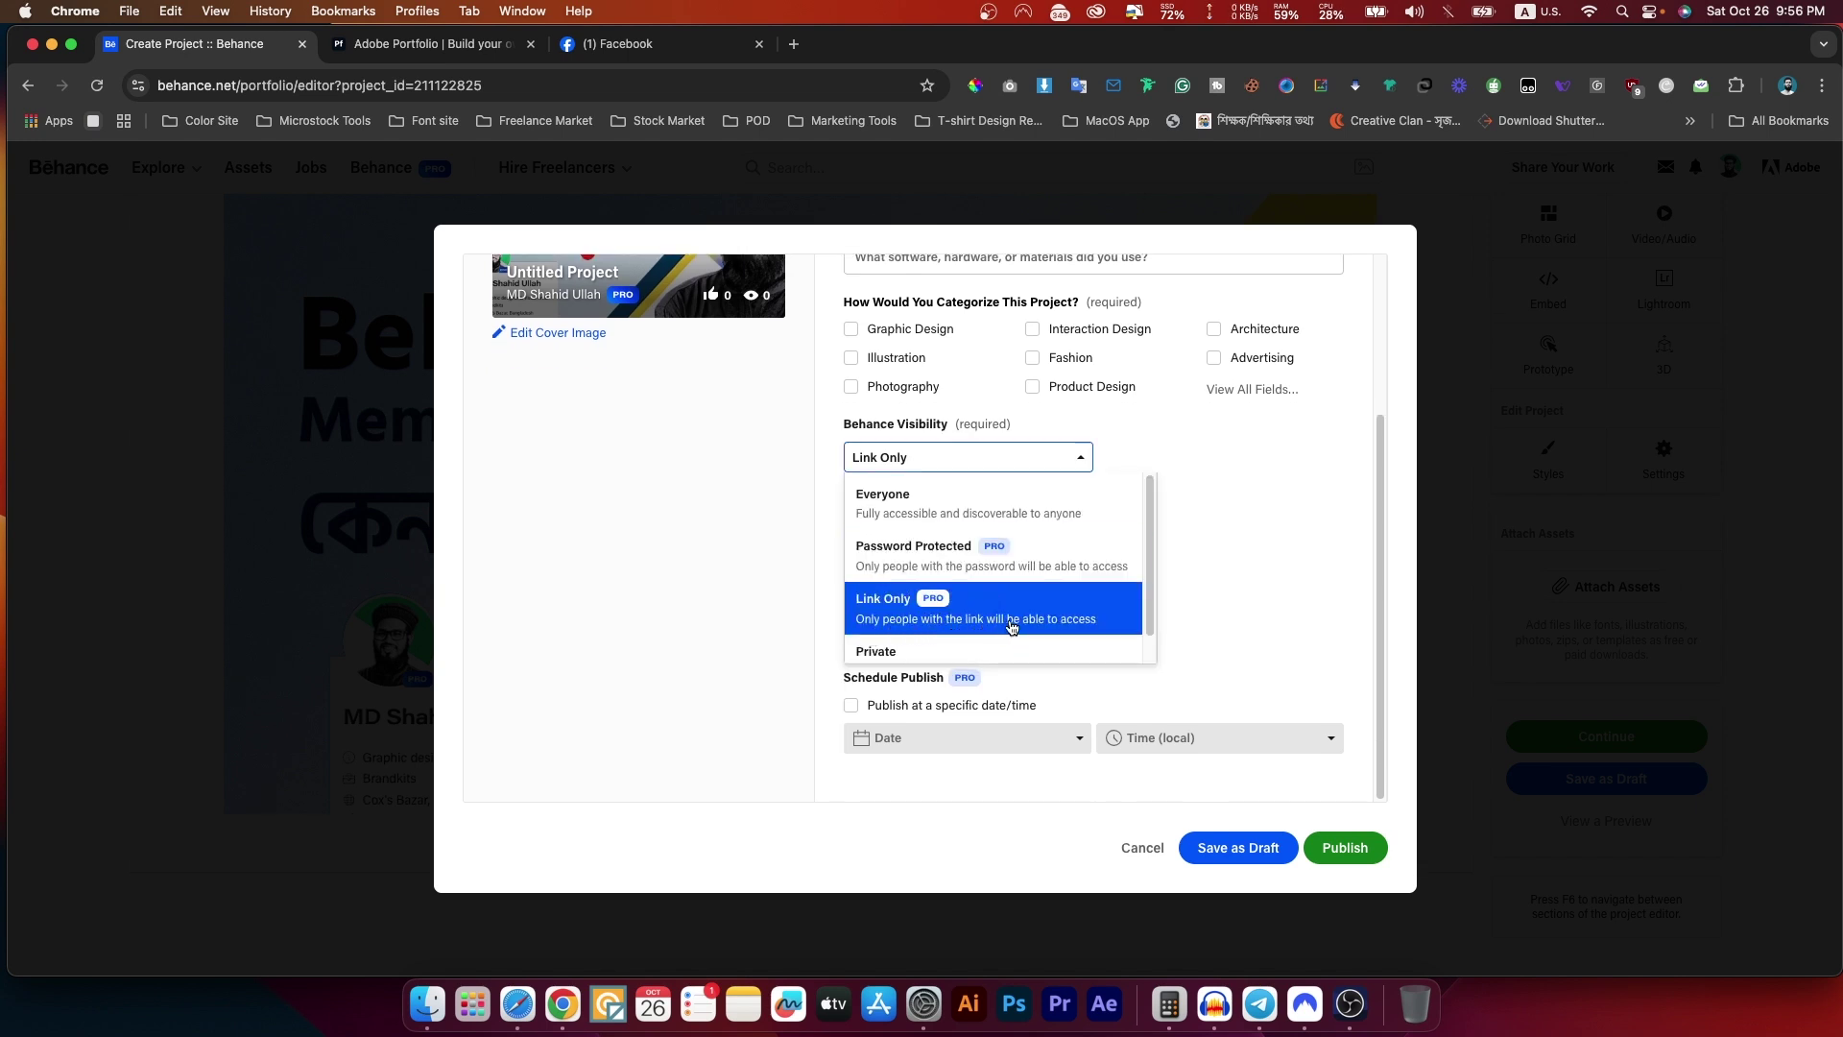
left_click(906, 626)
scroll(1059, 639, "up", 1)
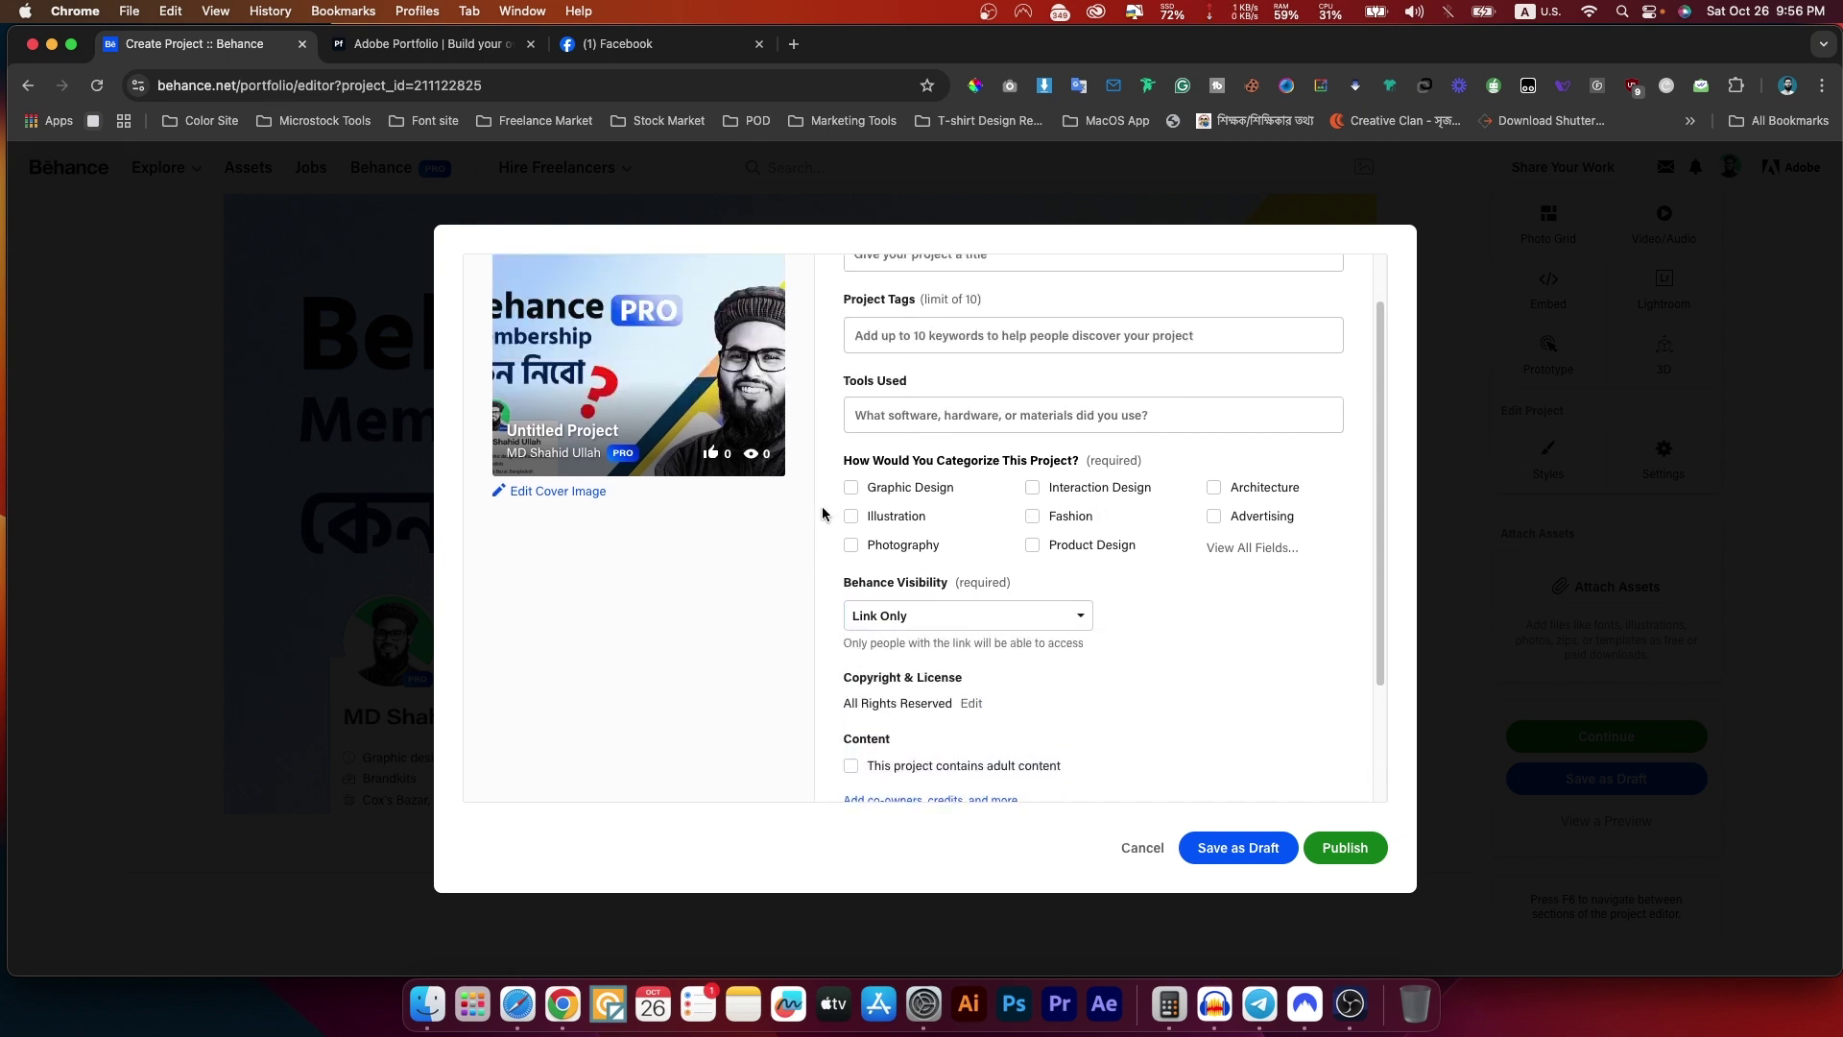
scroll(824, 544, "up", 3)
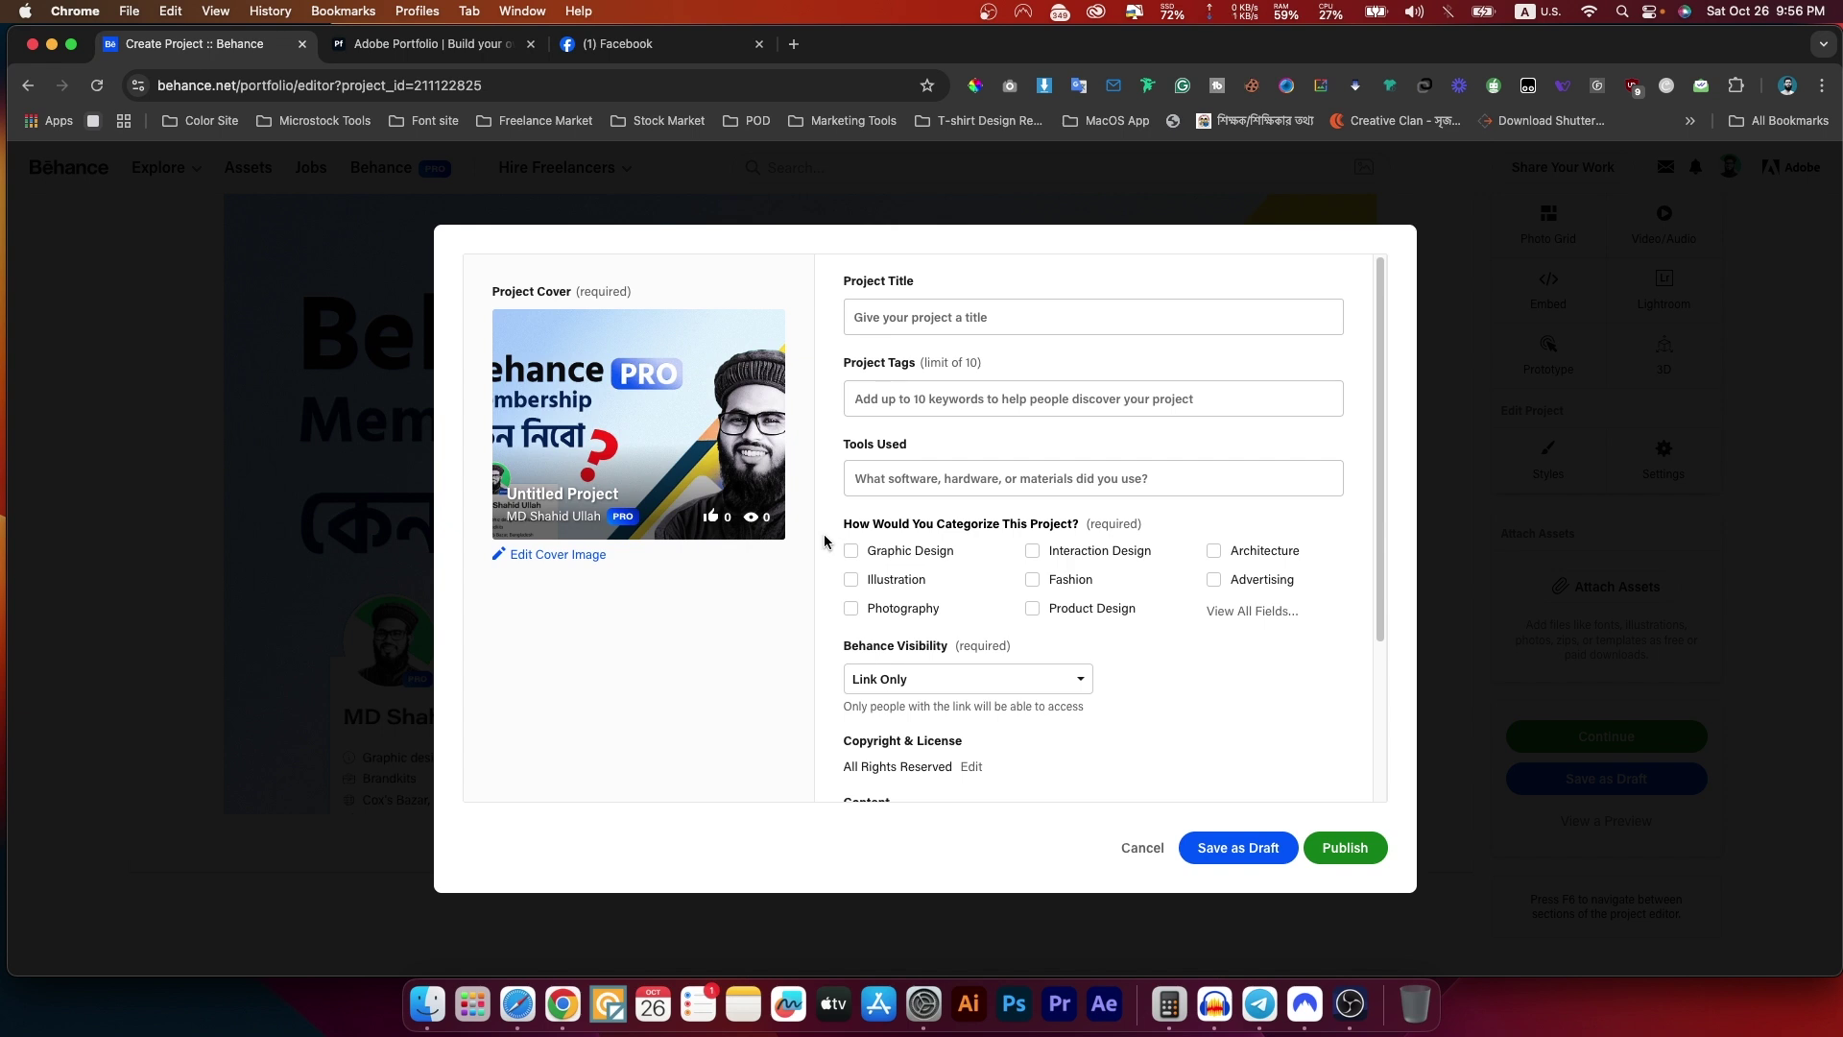
scroll(960, 571, "down", 5)
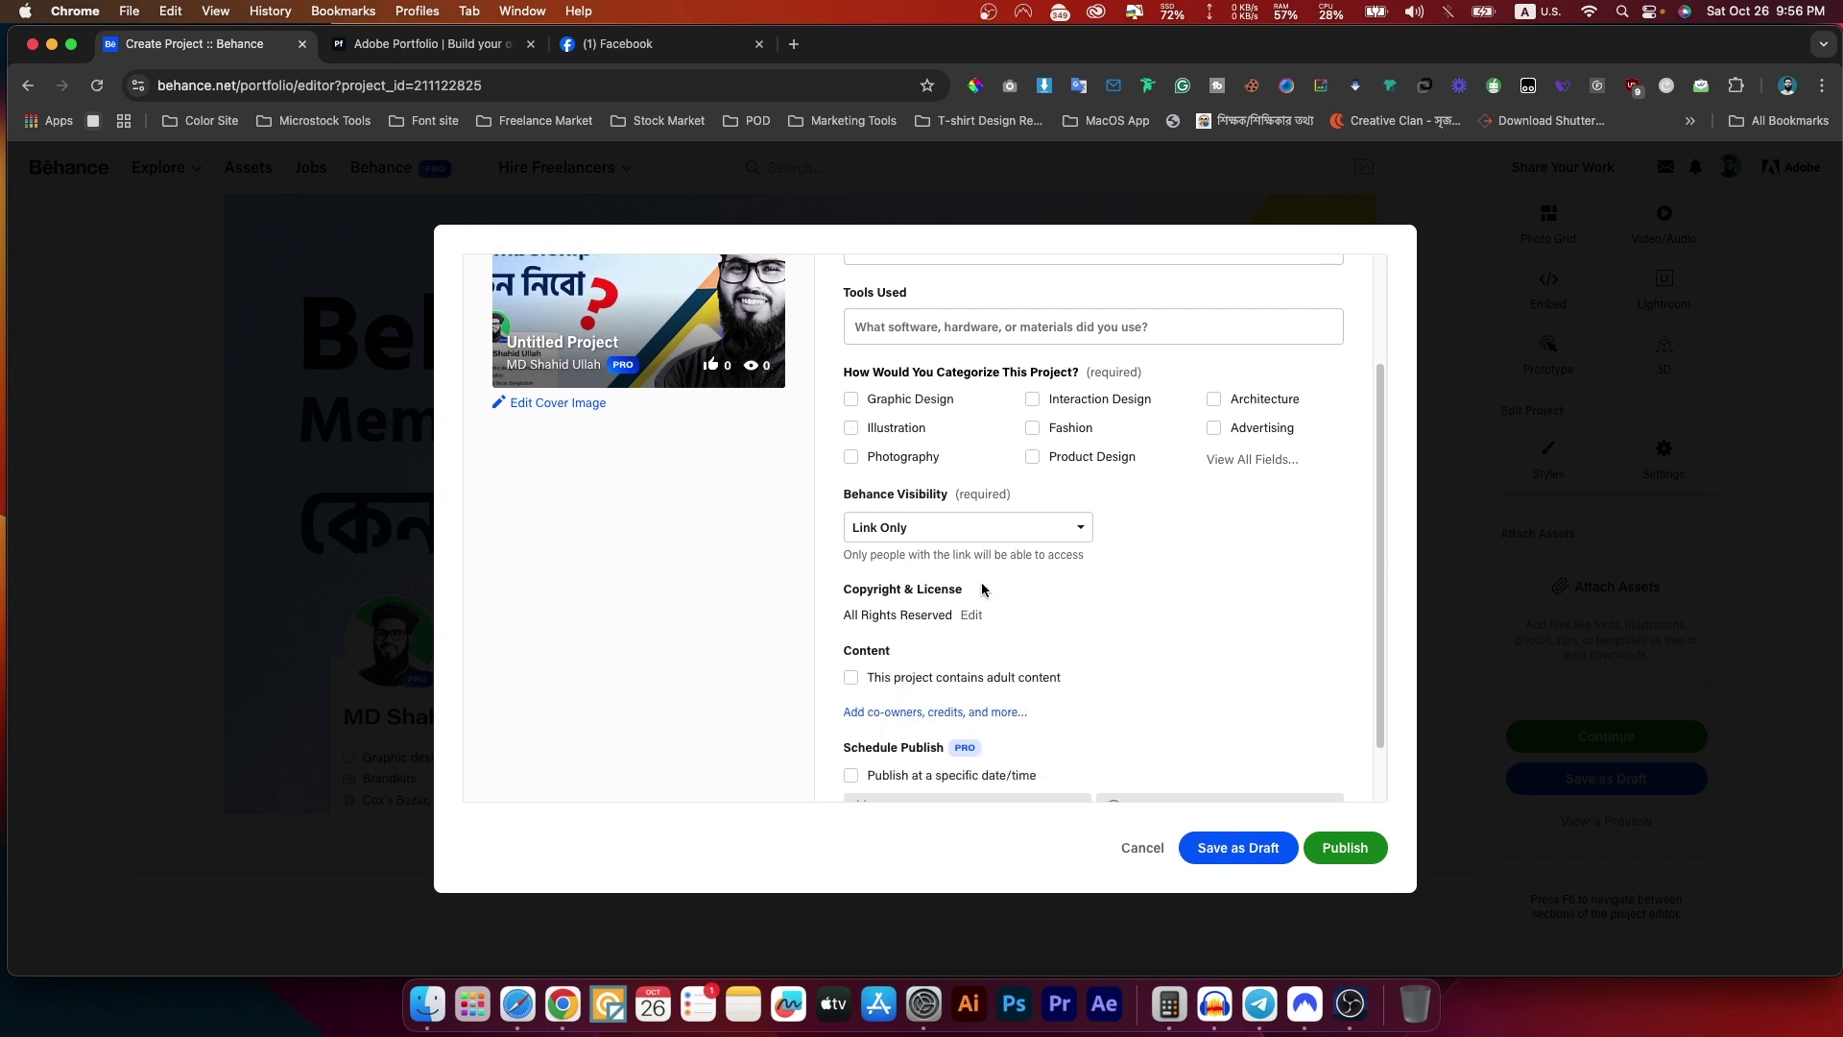
- Set the project's Behance Visibility to Private and review the available visibility choices
left_click(922, 458)
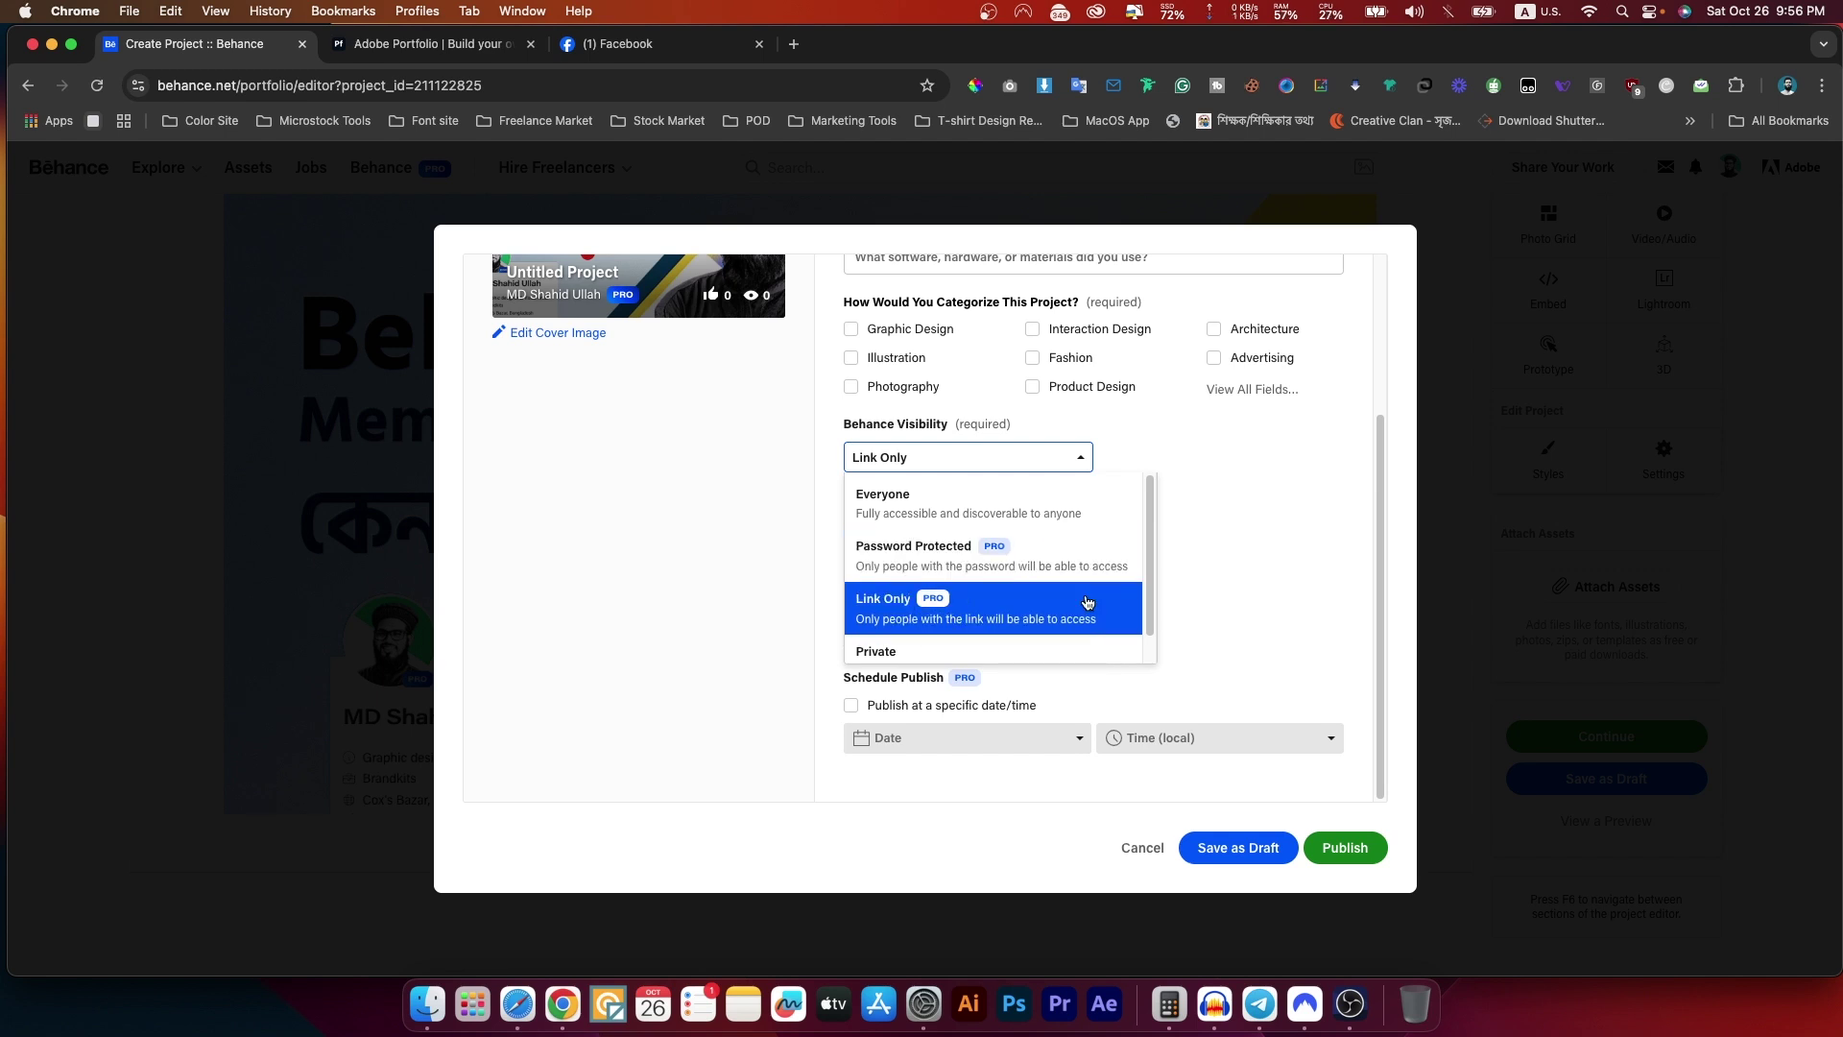
scroll(956, 624, "down", 1)
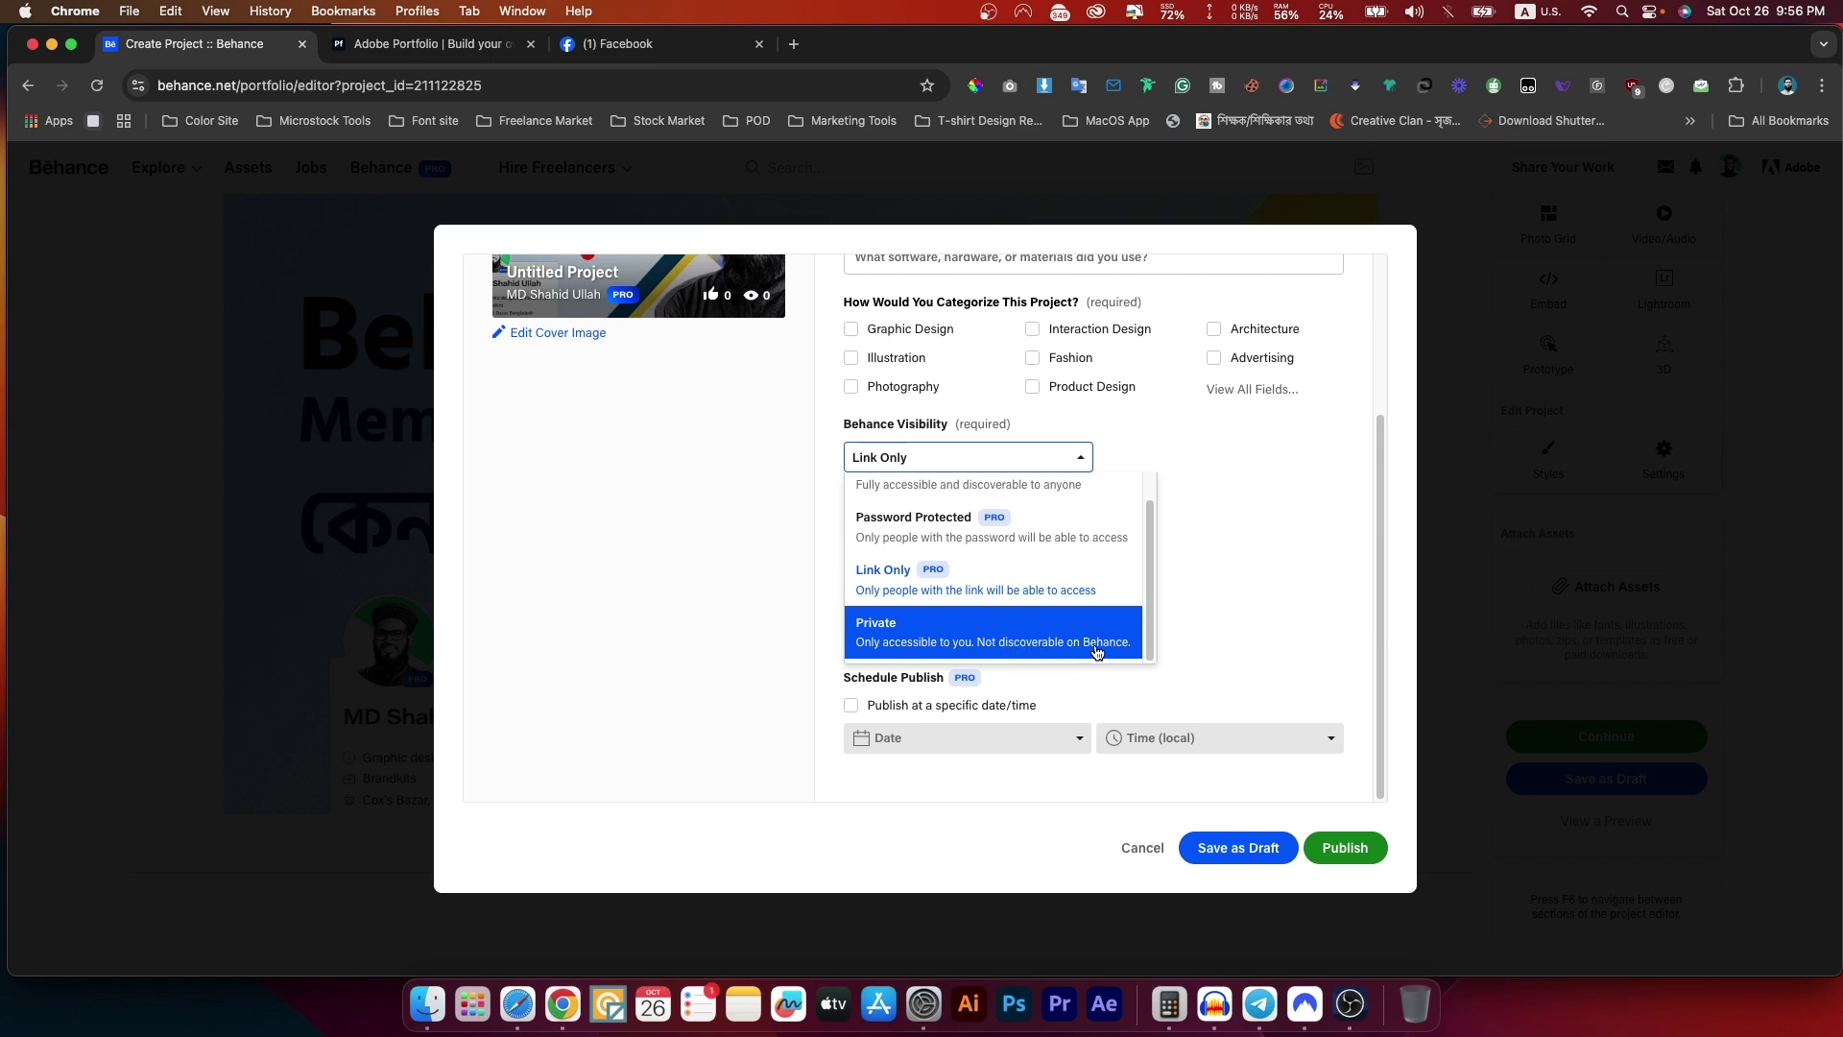
left_click(915, 649)
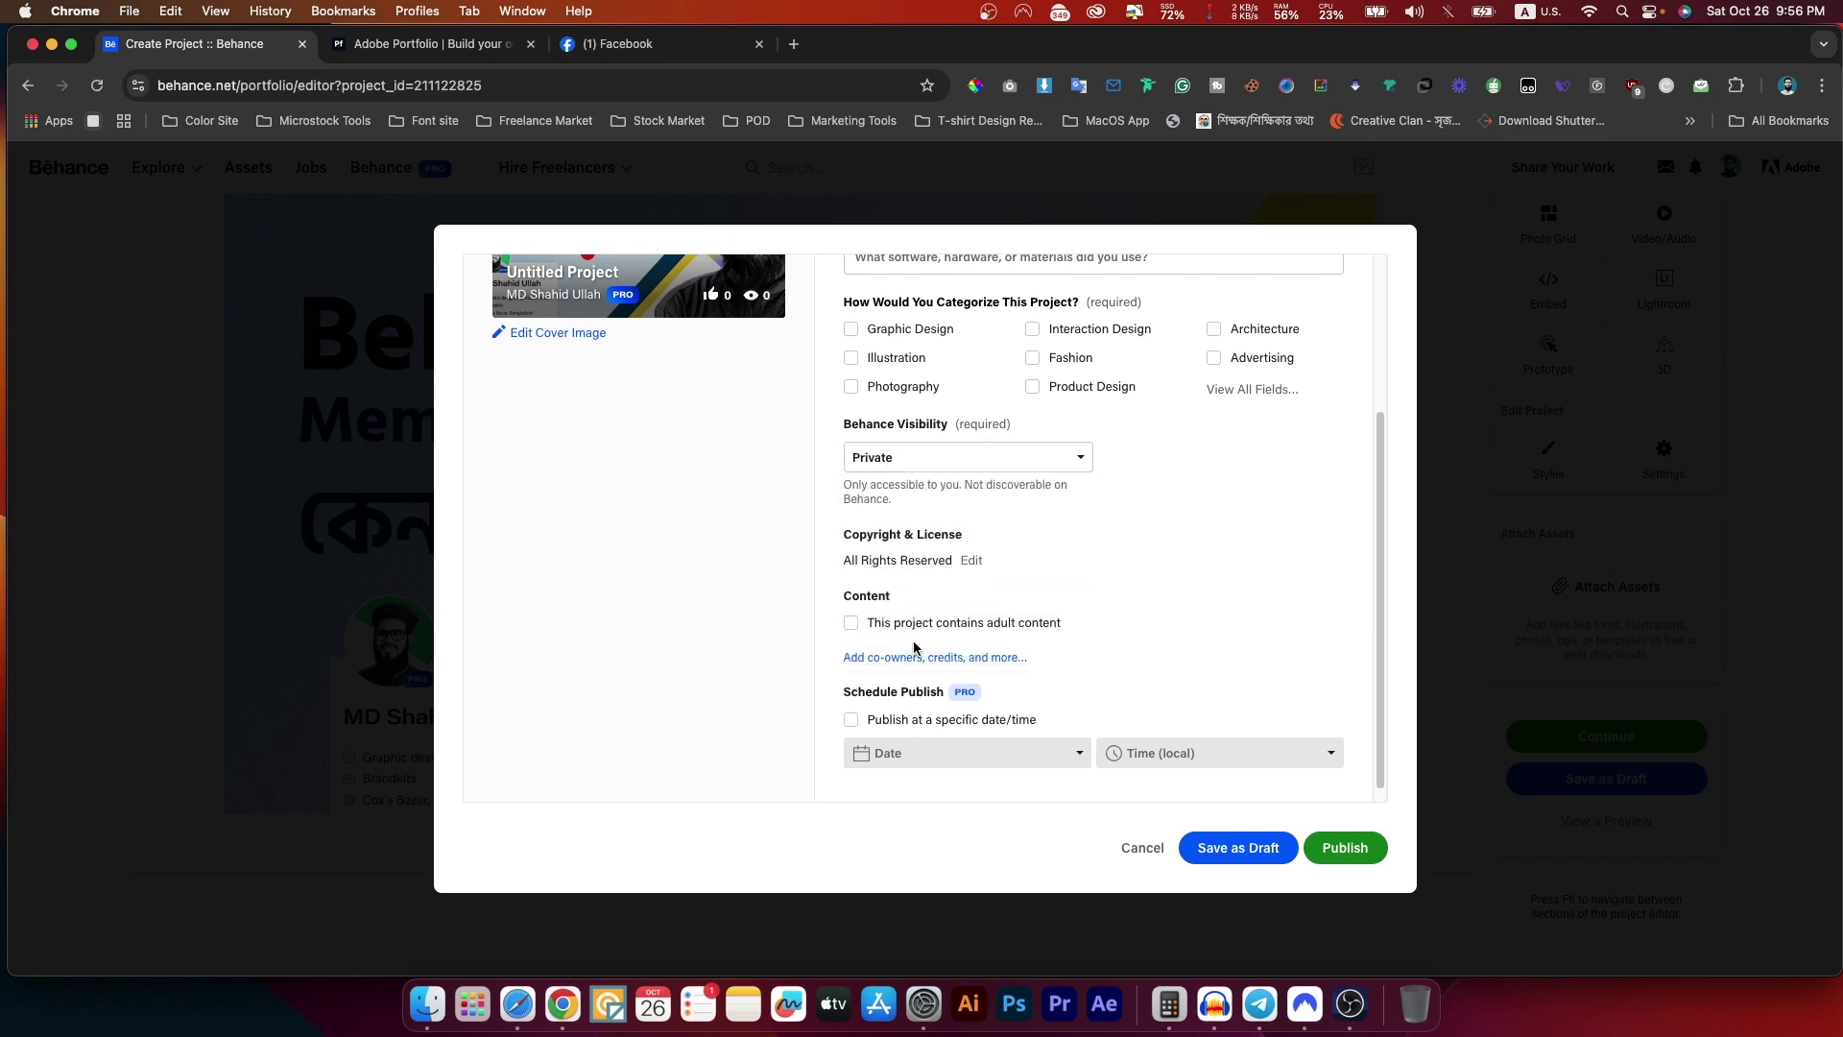
left_click(919, 458)
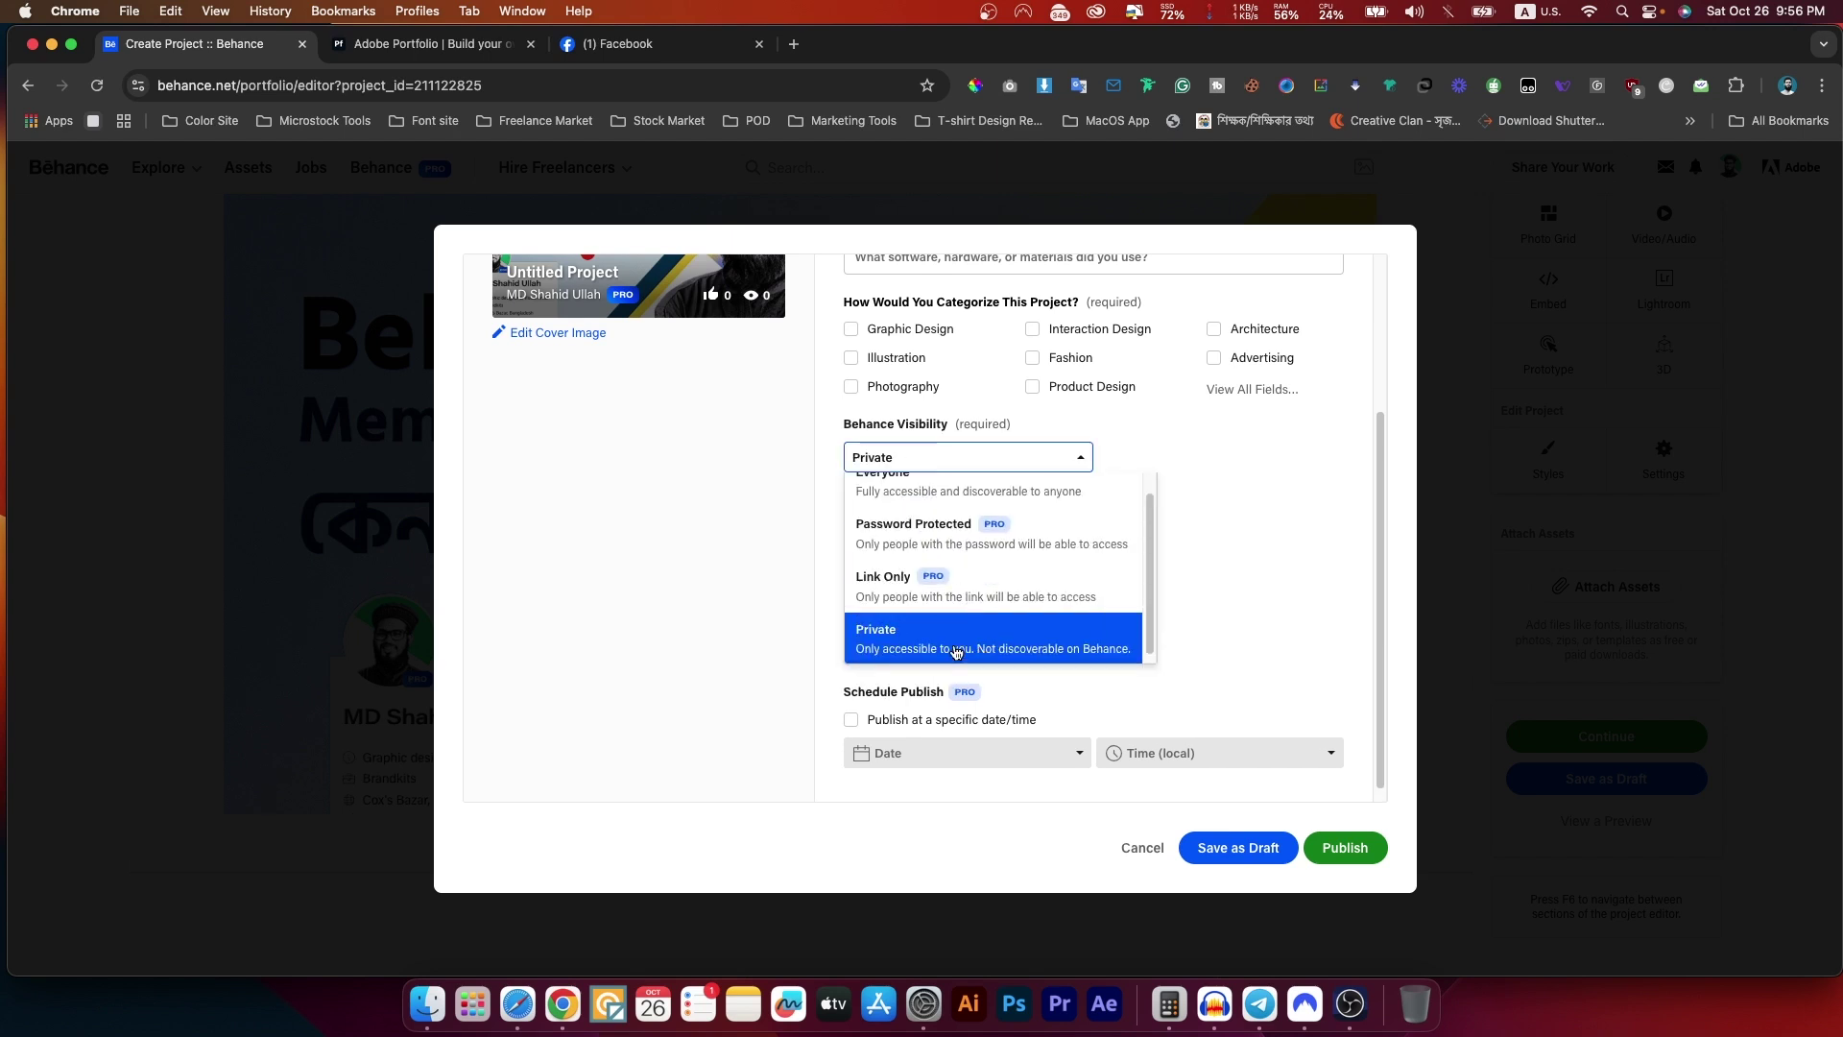
scroll(960, 644, "up", 1)
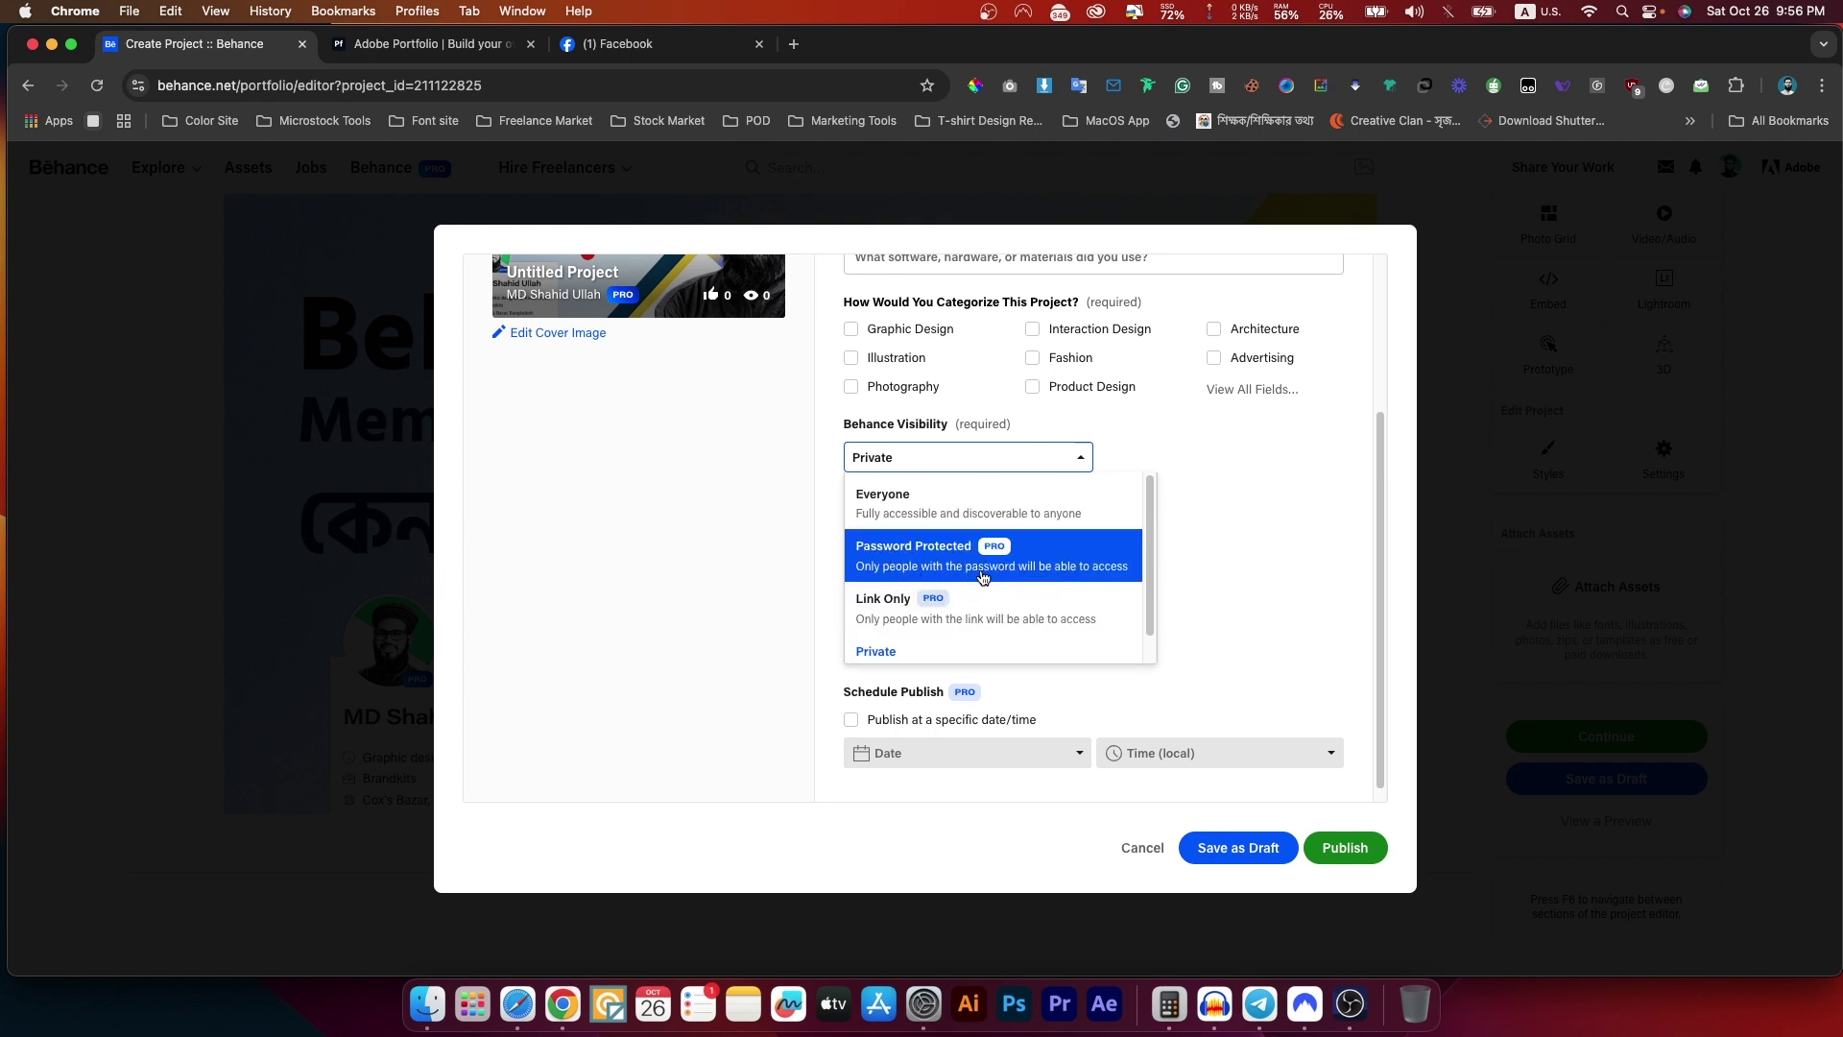
left_click(1264, 617)
- Enable publishing at a specific date and time and schedule the project for 10/31/2024 at 10:00 AM
scroll(1038, 615, "down", 1)
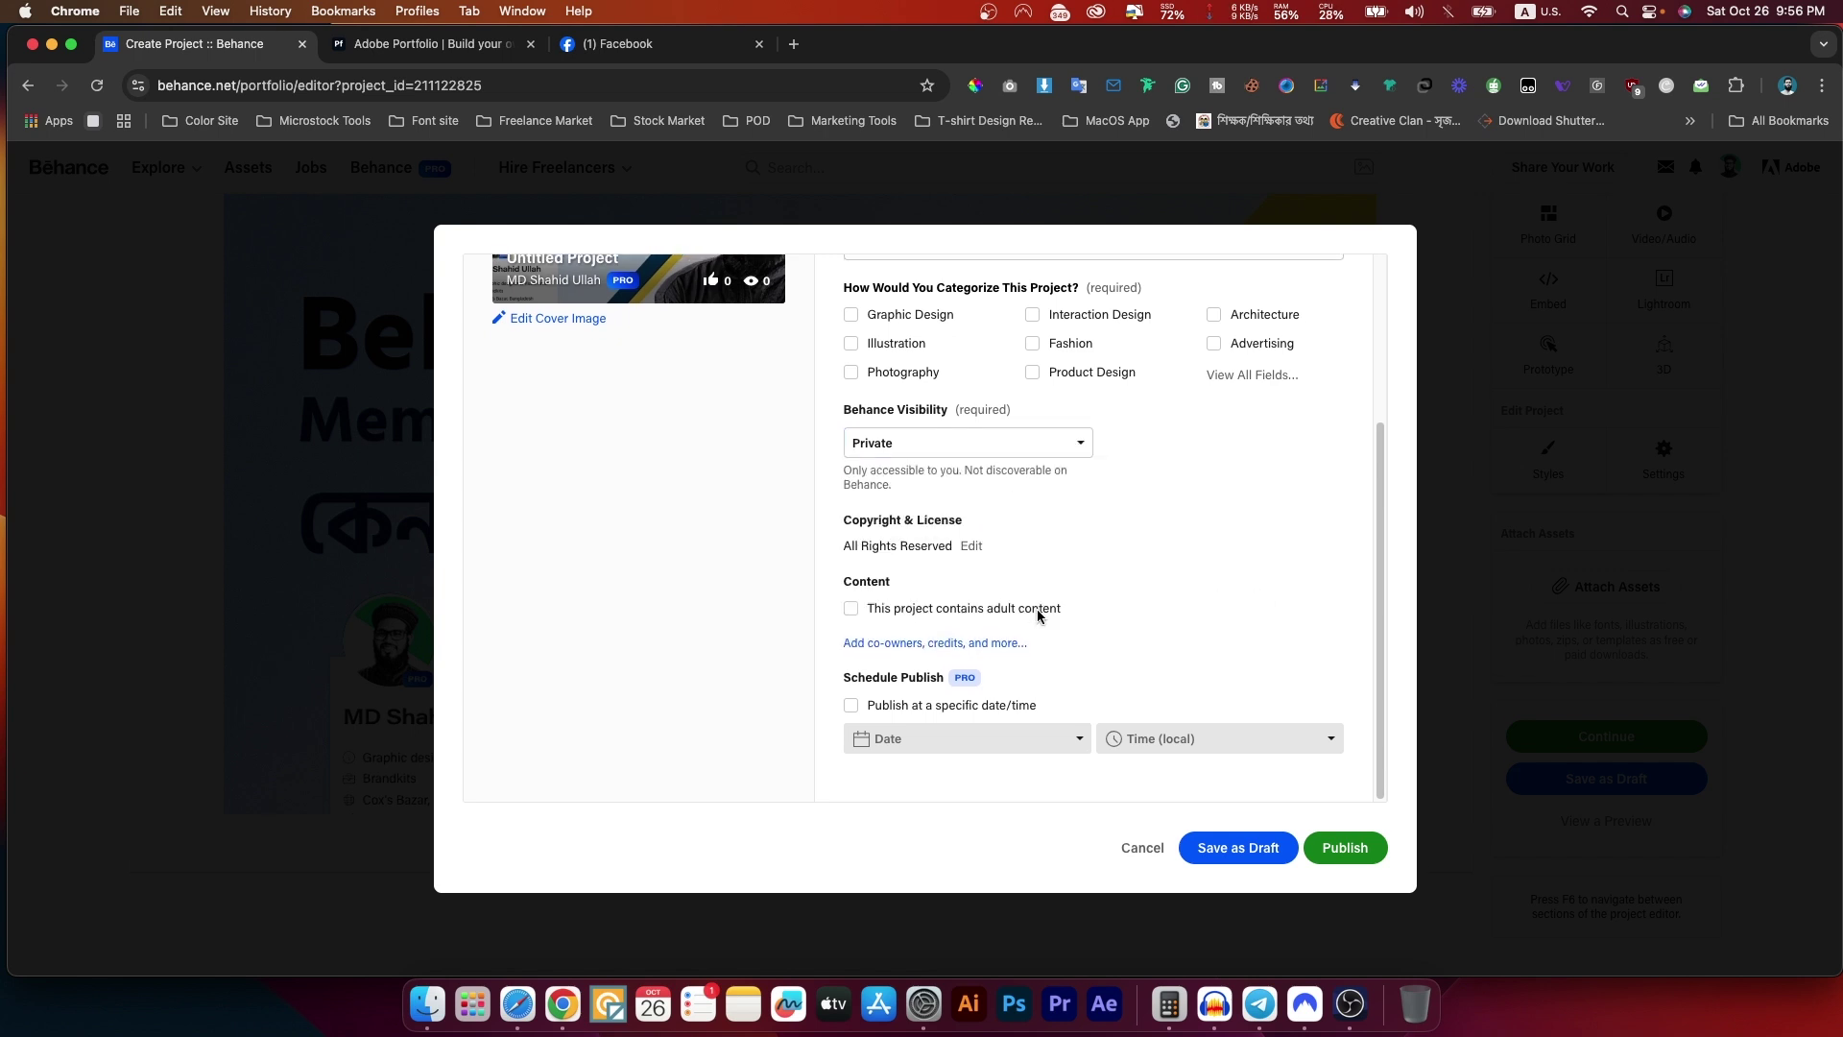
left_click(870, 708)
left_click(851, 707)
left_click(972, 740)
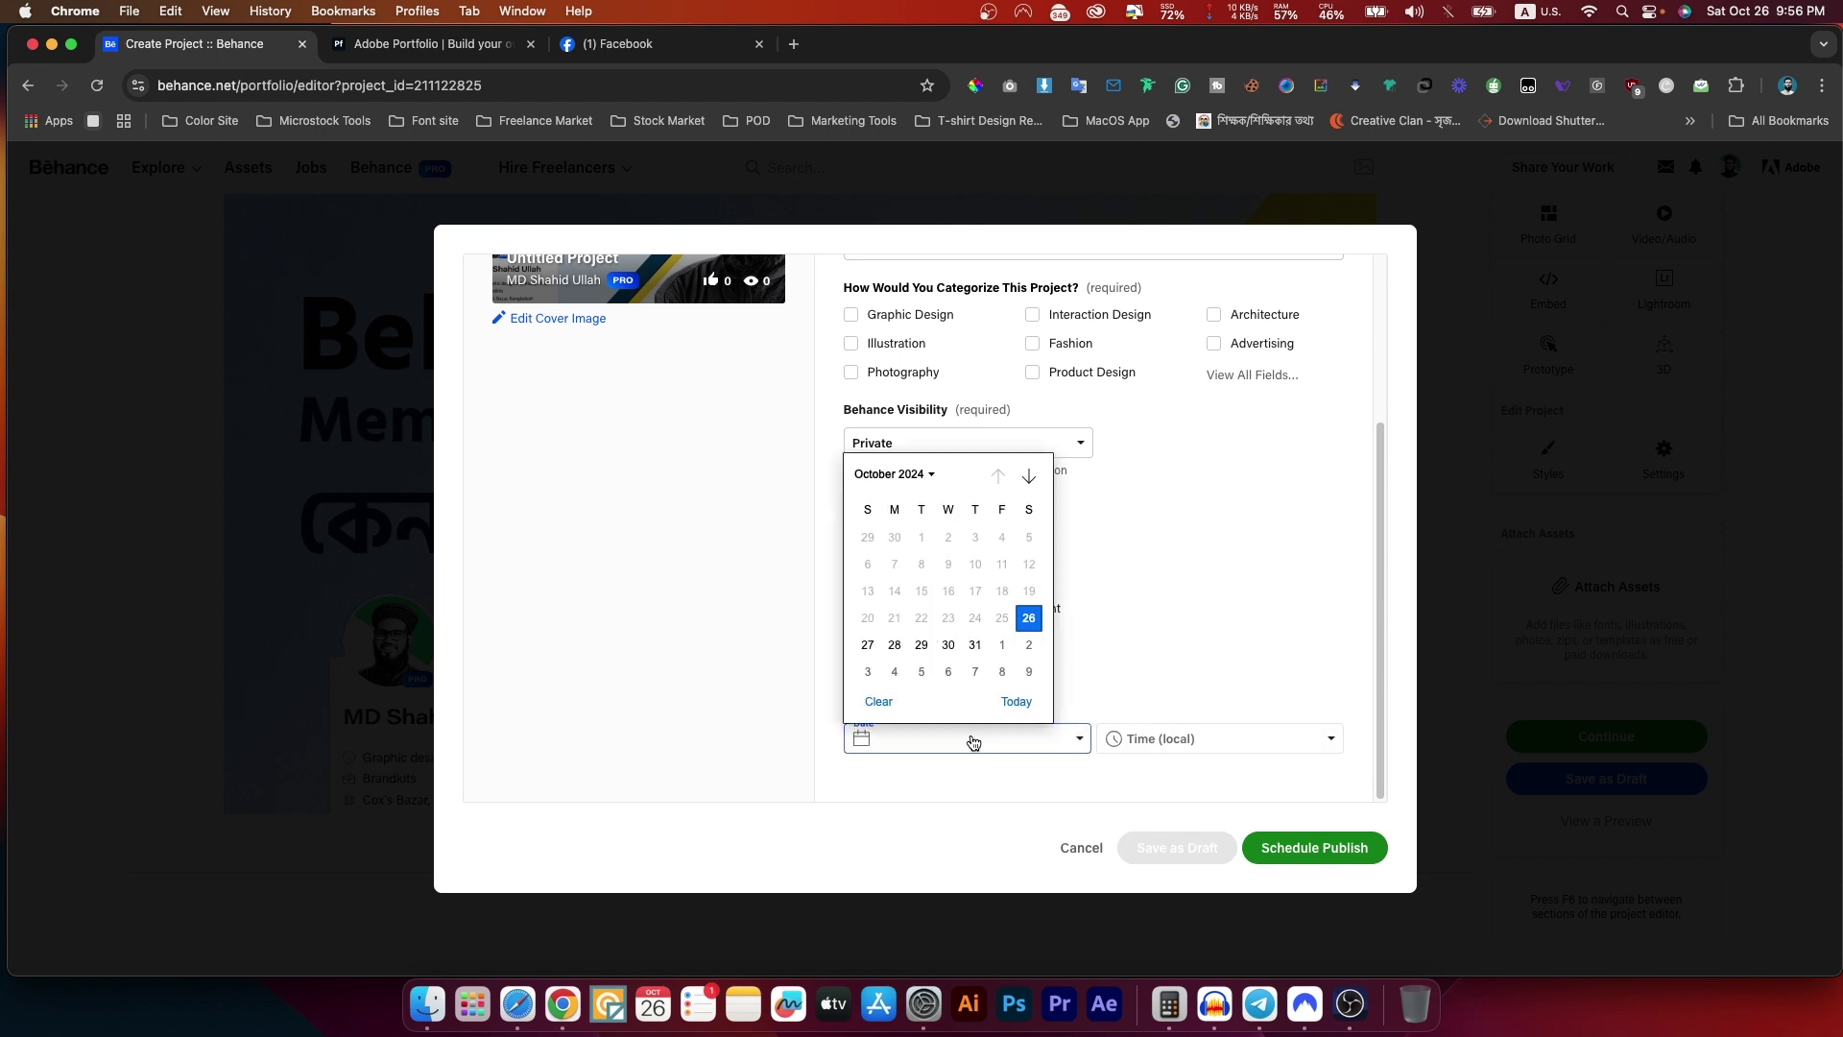
left_click(975, 636)
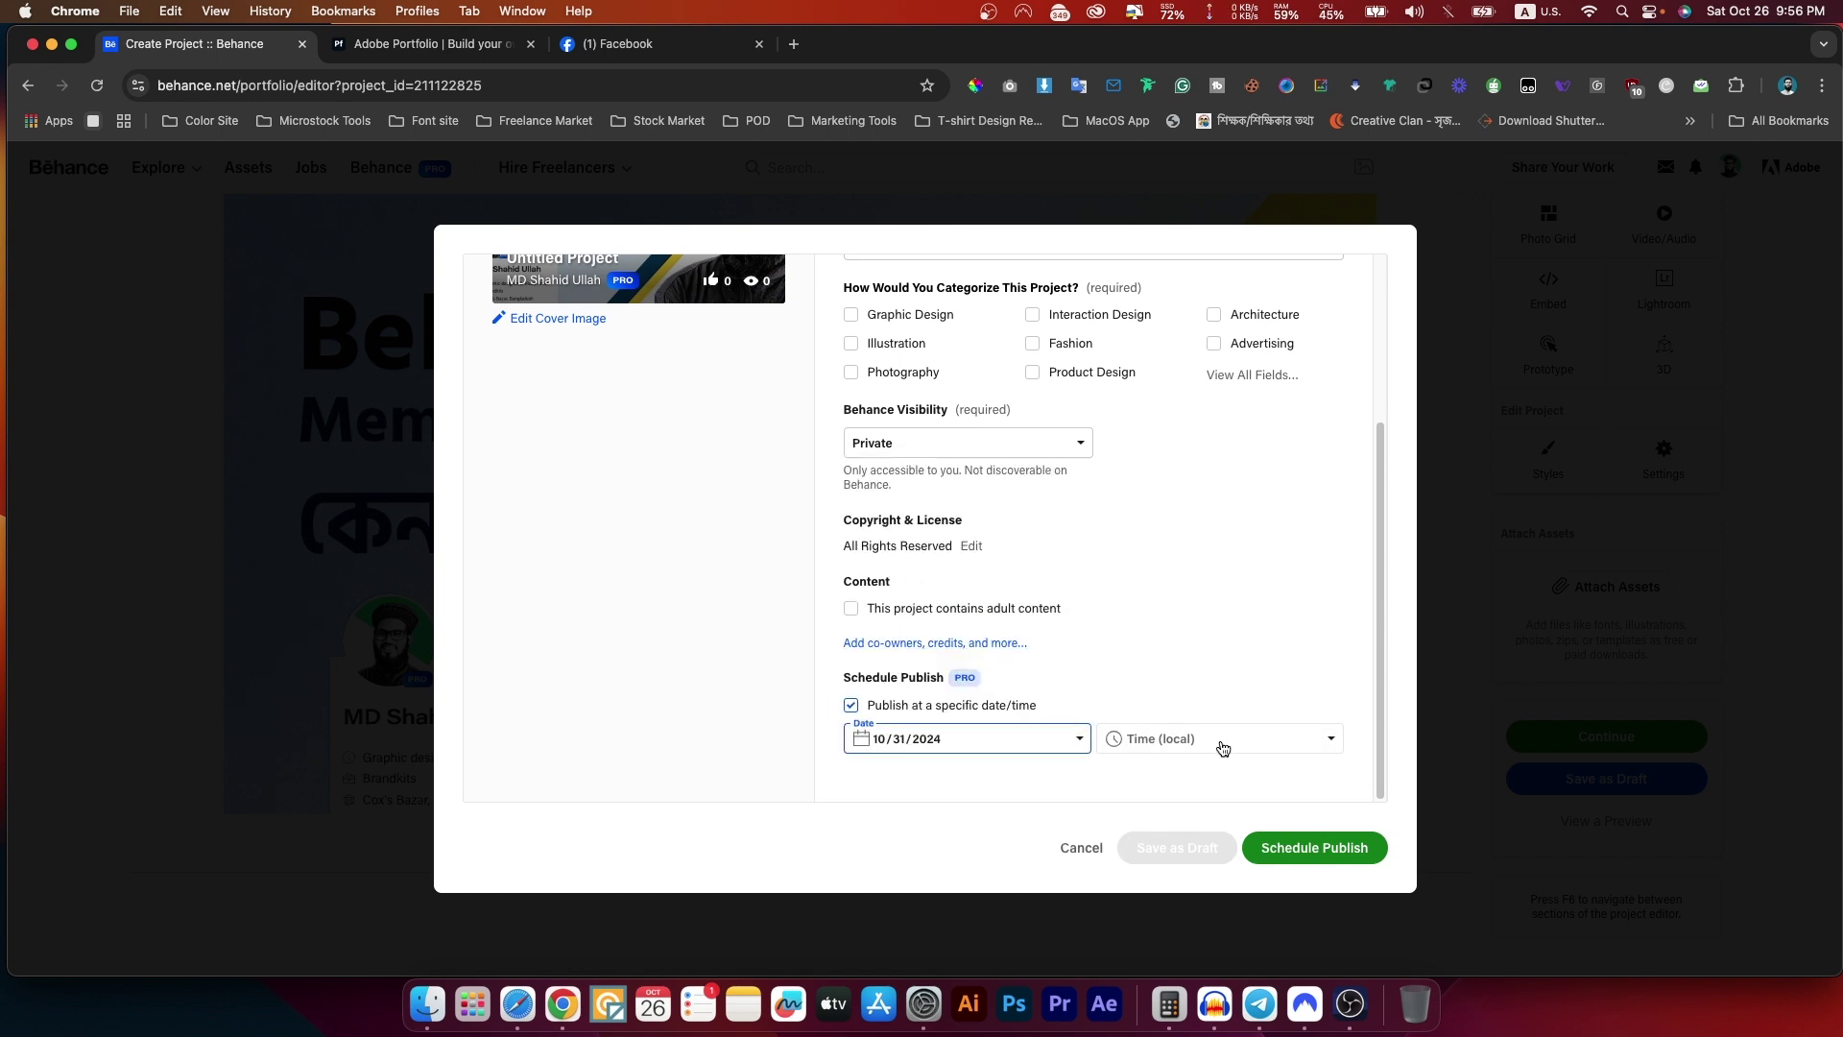
left_click(1173, 740)
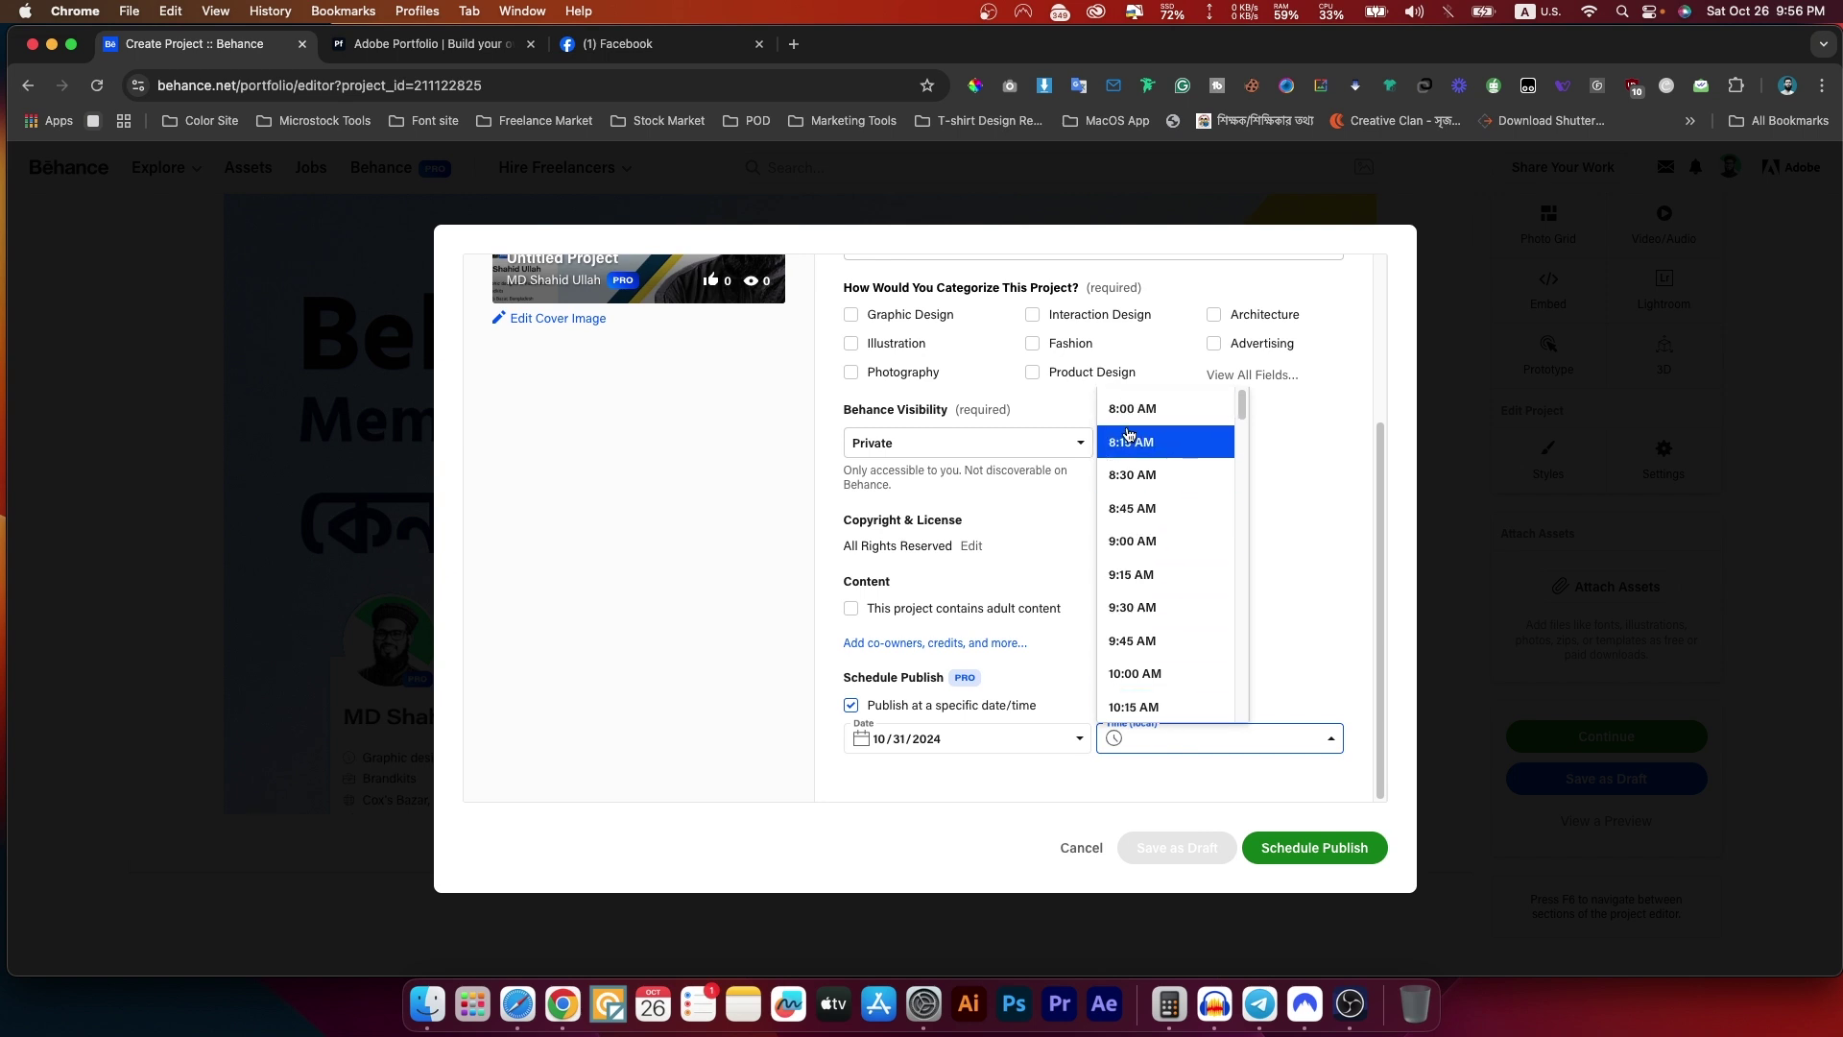
scroll(1166, 576, "down", 2)
left_click(1166, 515)
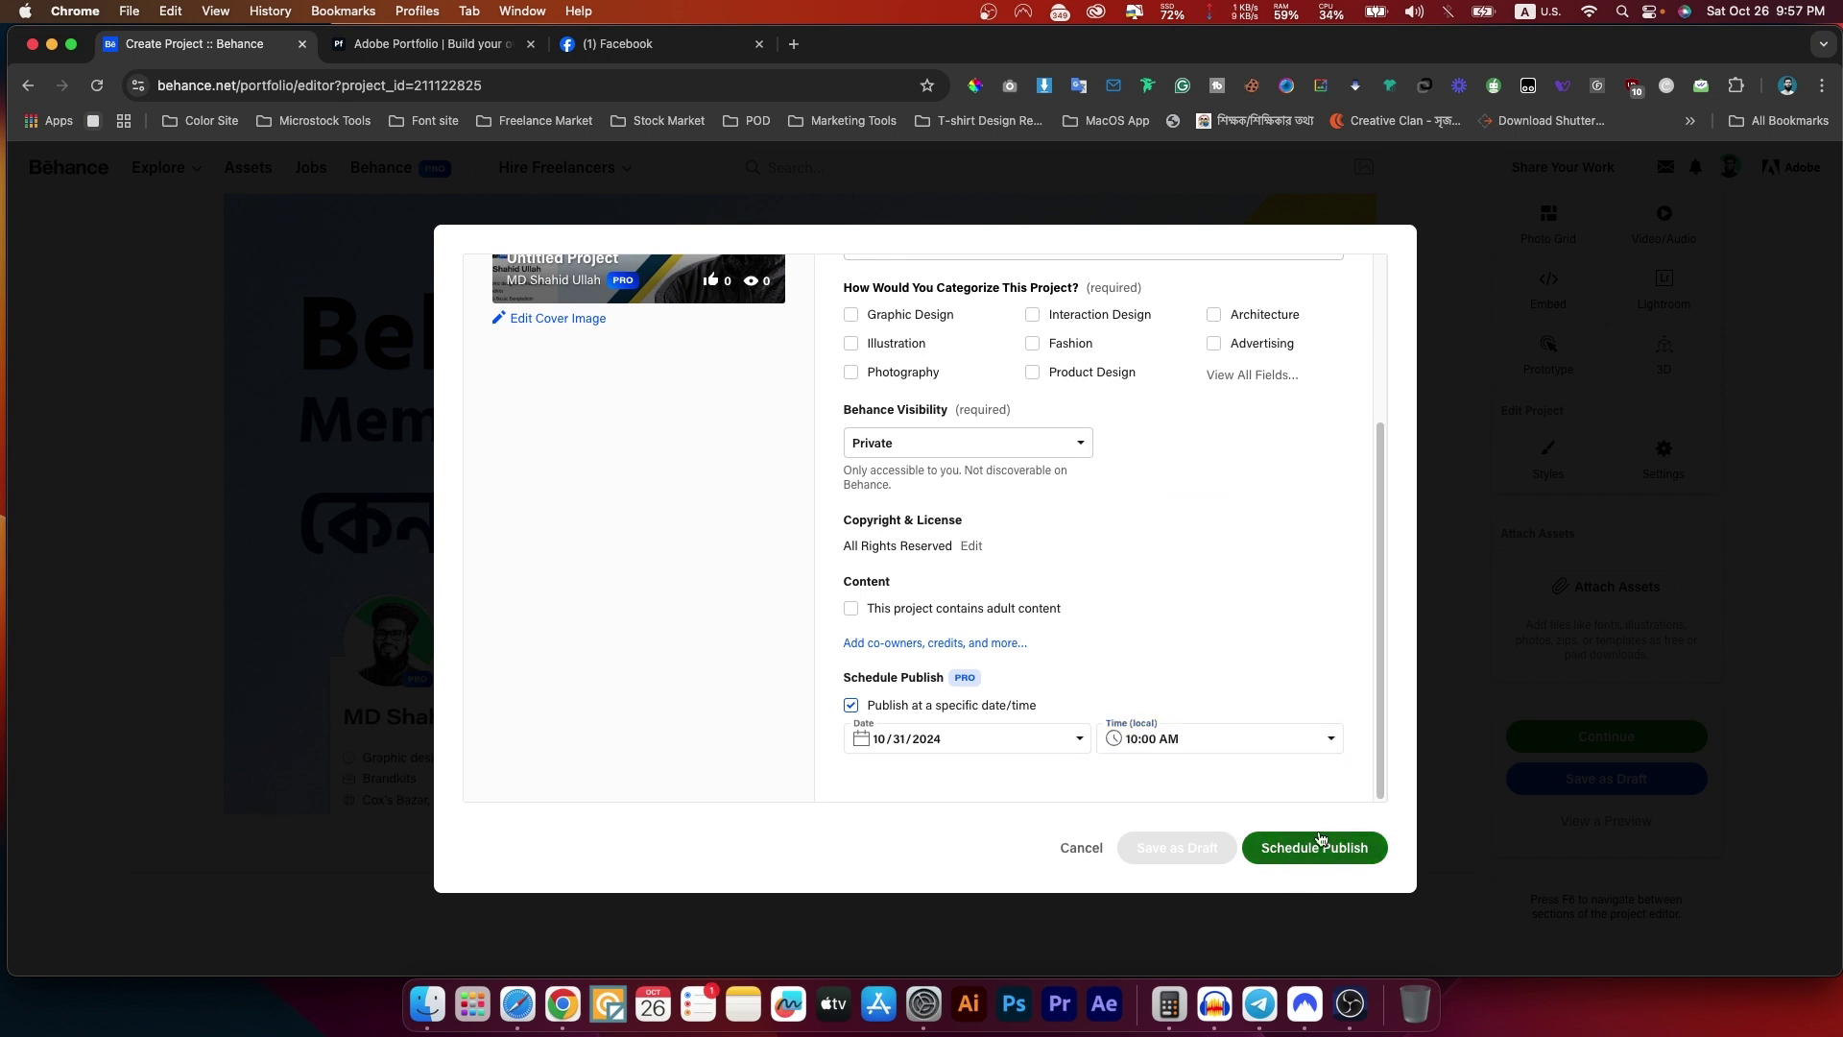
- Check the project settings once more and cancel them without scheduling or publishing
scroll(1147, 712, "up", 3)
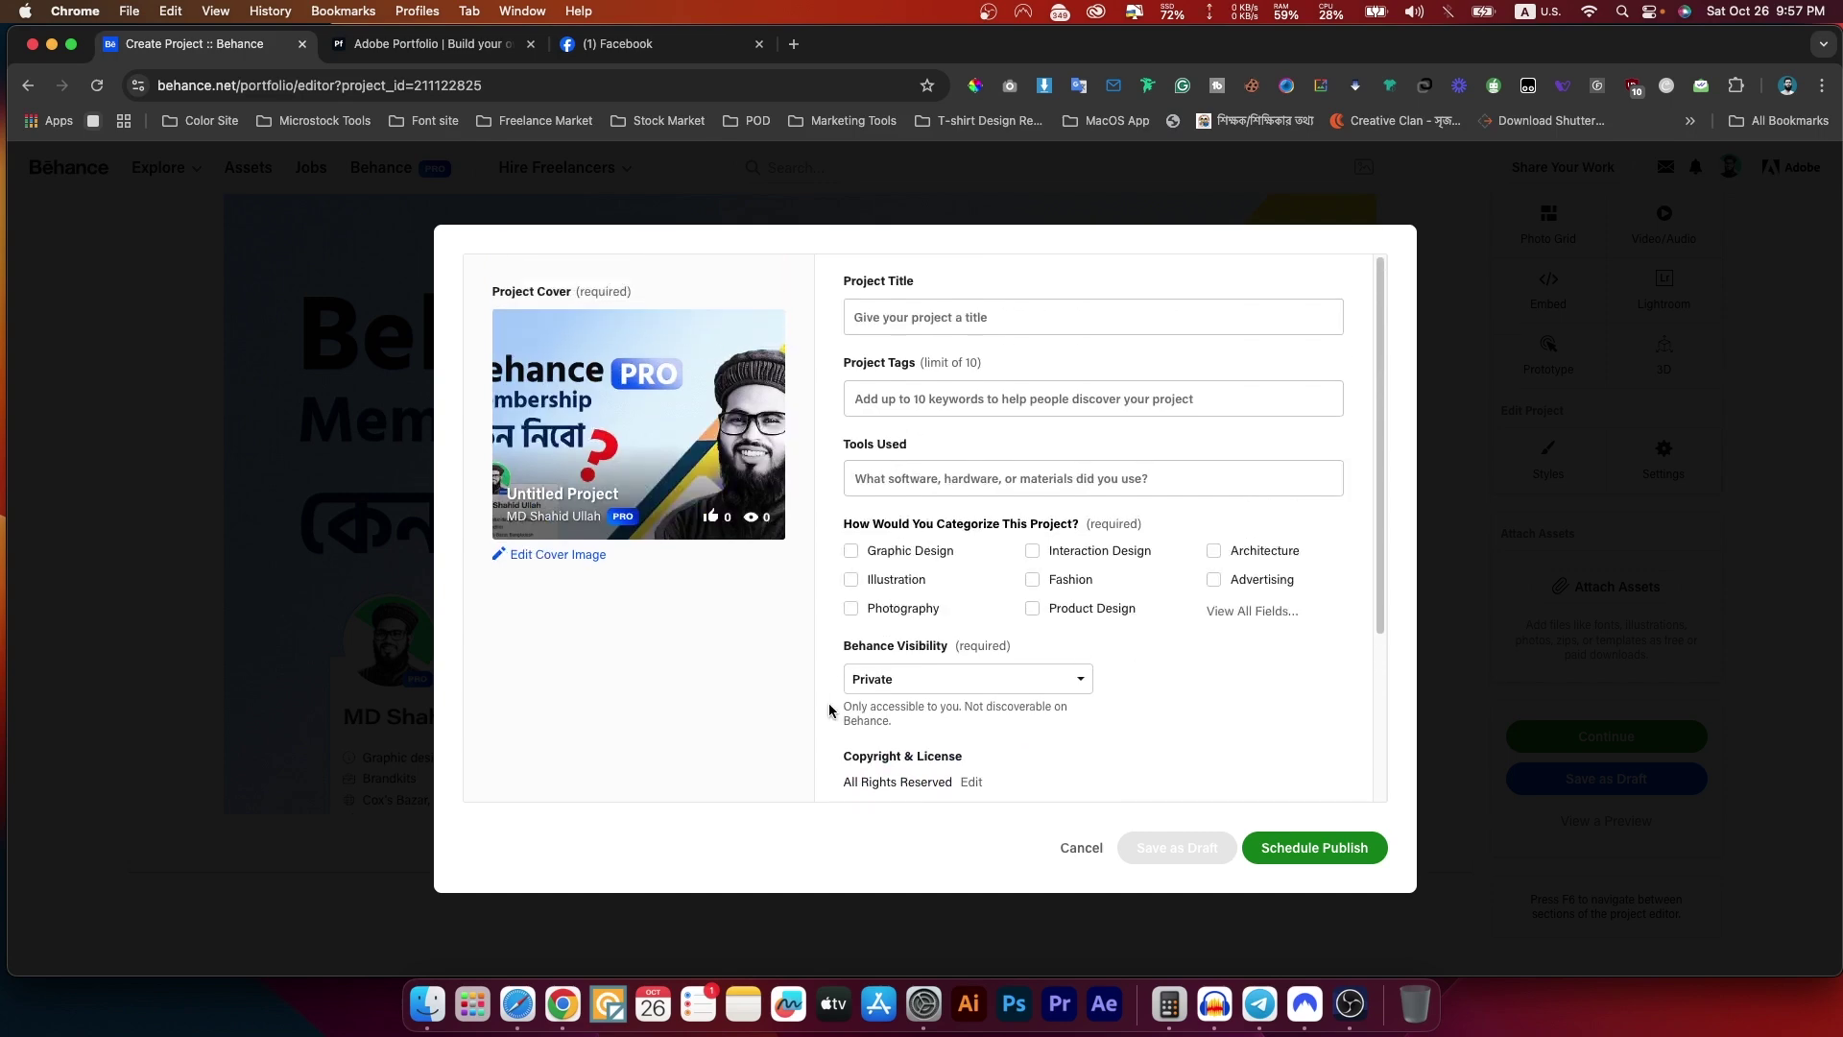
scroll(830, 709, "down", 3)
left_click(1081, 847)
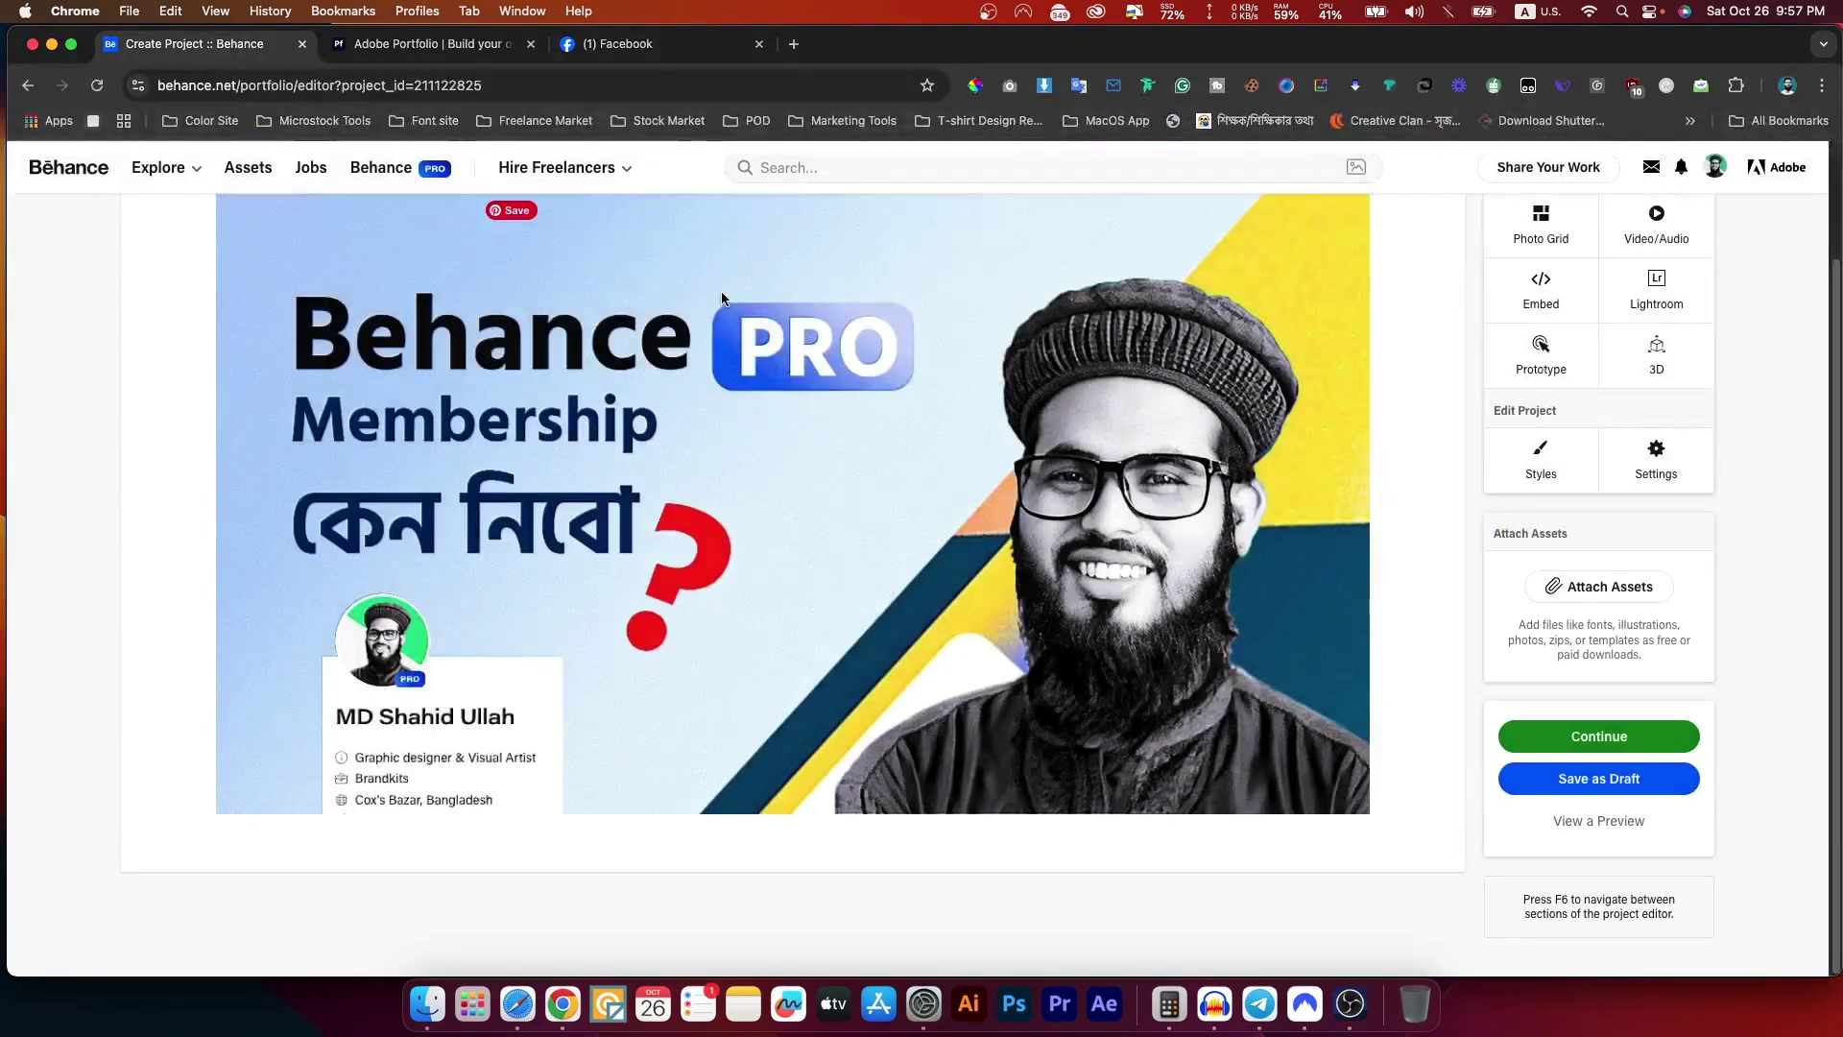
- Return to the Behance Pro membership page and examine its "Stand out on Behance" section
scroll(722, 299, "up", 3)
left_click(377, 170)
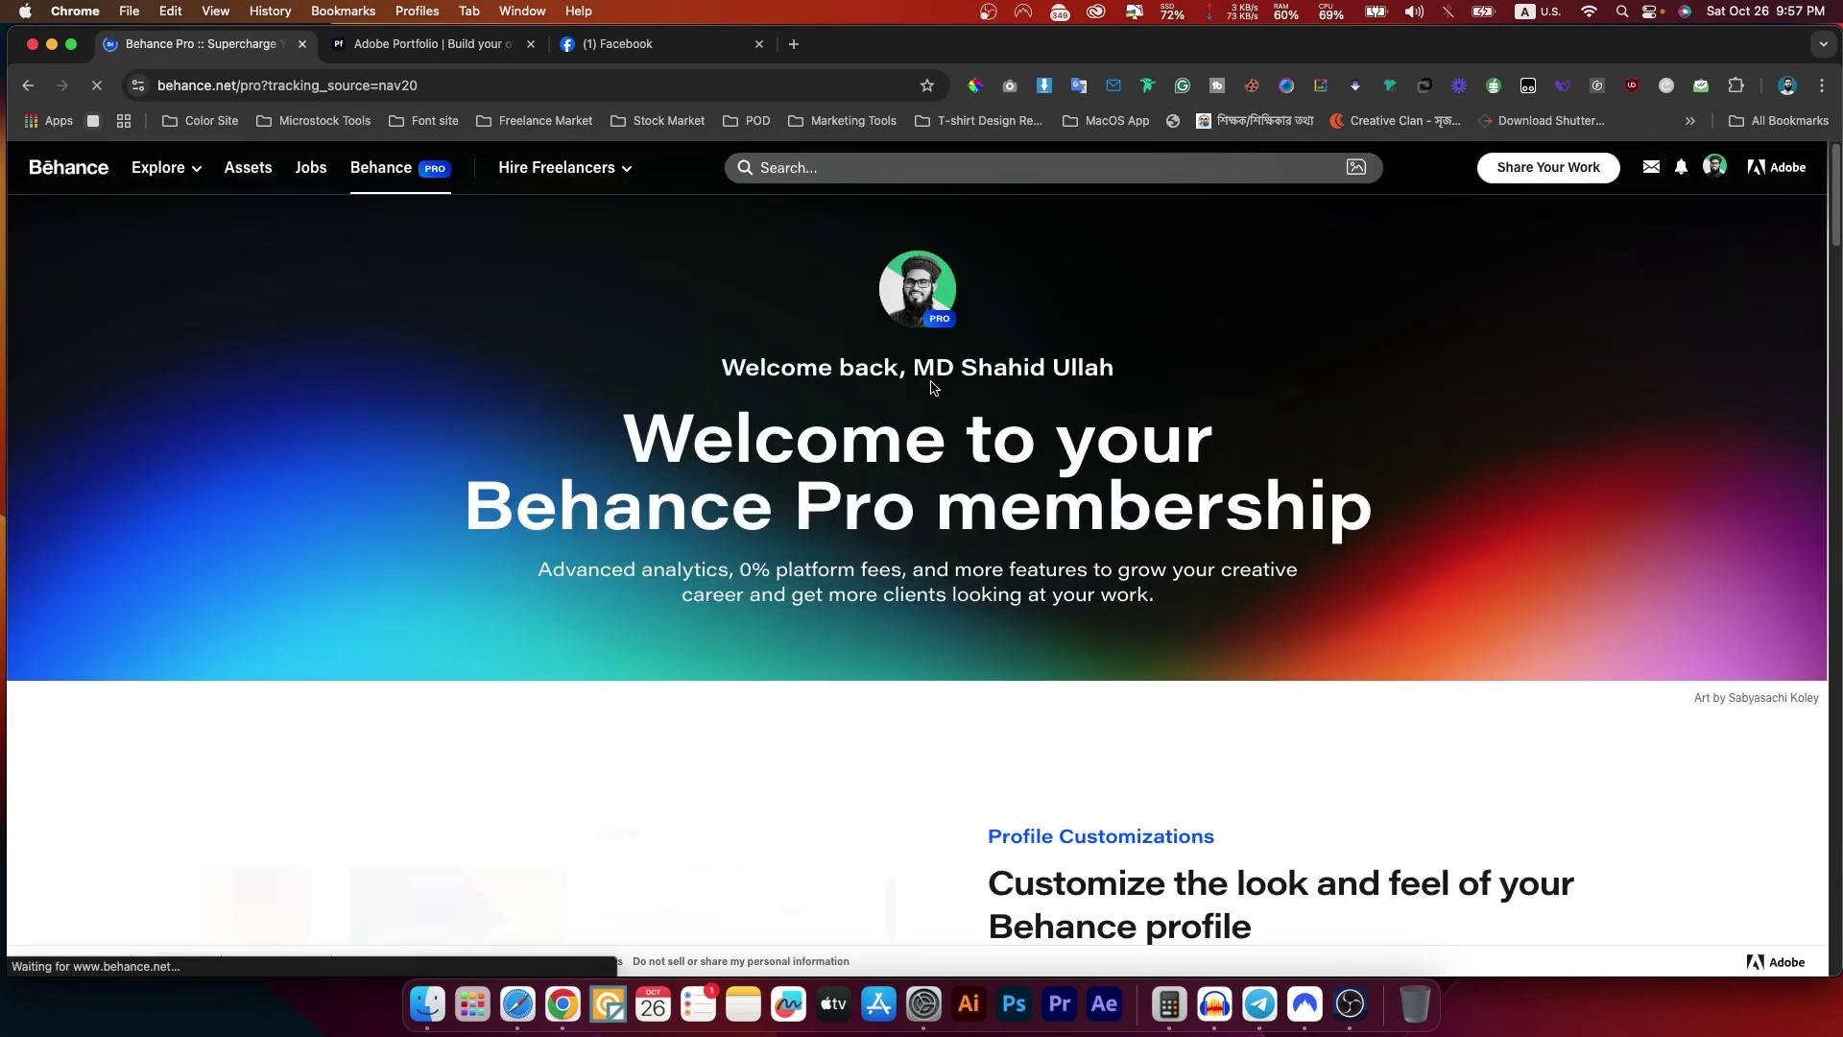
scroll(931, 386, "down", 20)
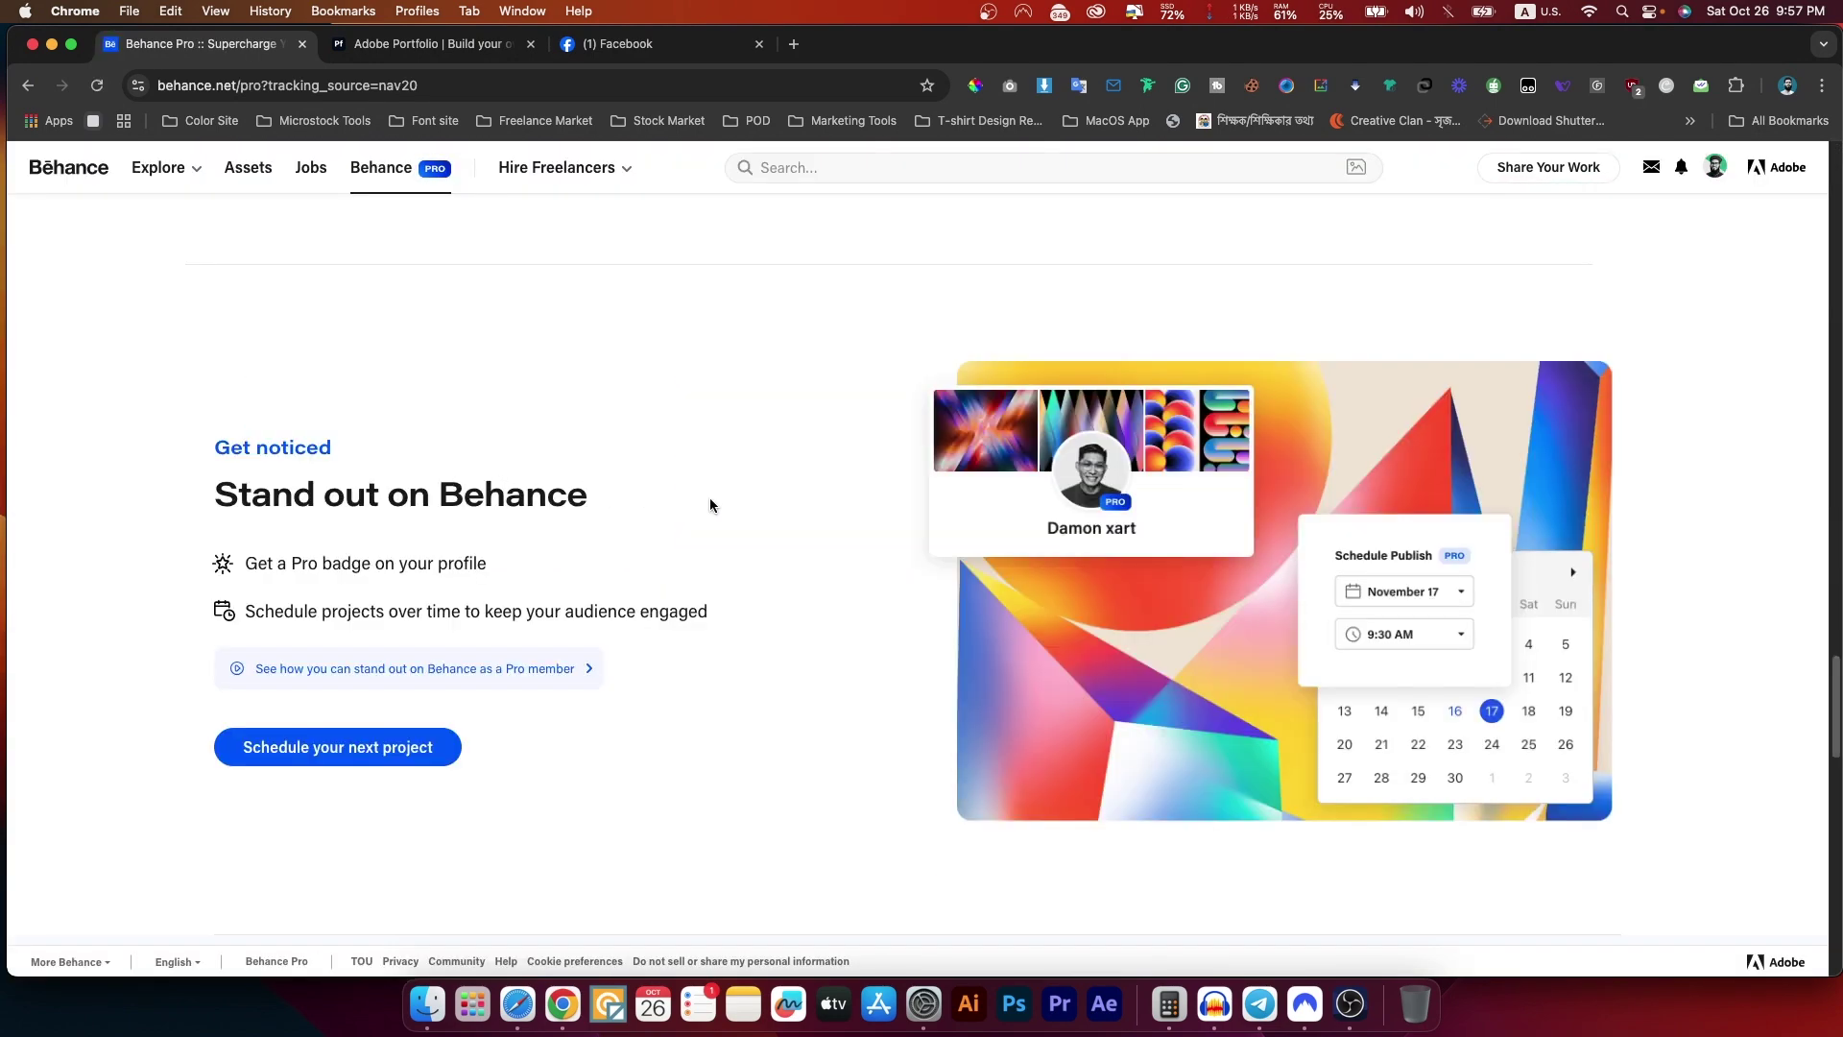
scroll(710, 498, "down", 1)
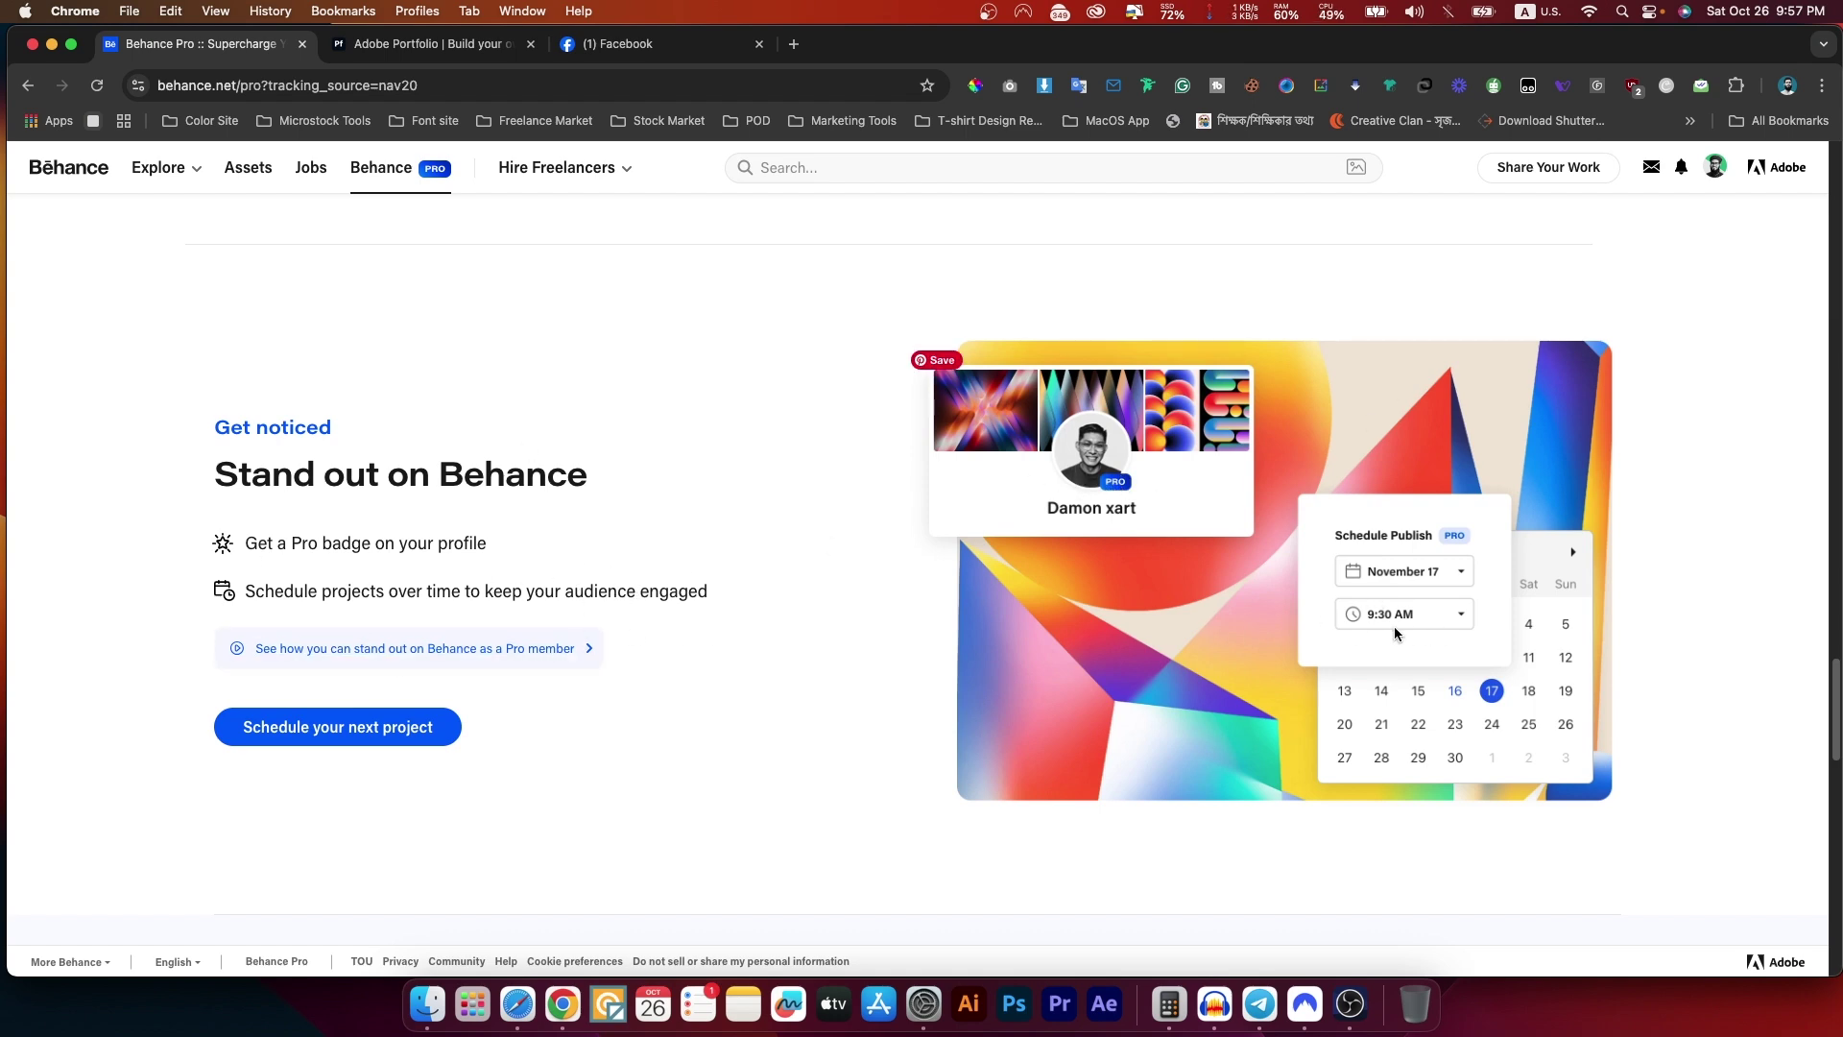
- Compare the feature lists of the free Behance plan and Behance Pro in the membership overview
scroll(1395, 632, "down", 10)
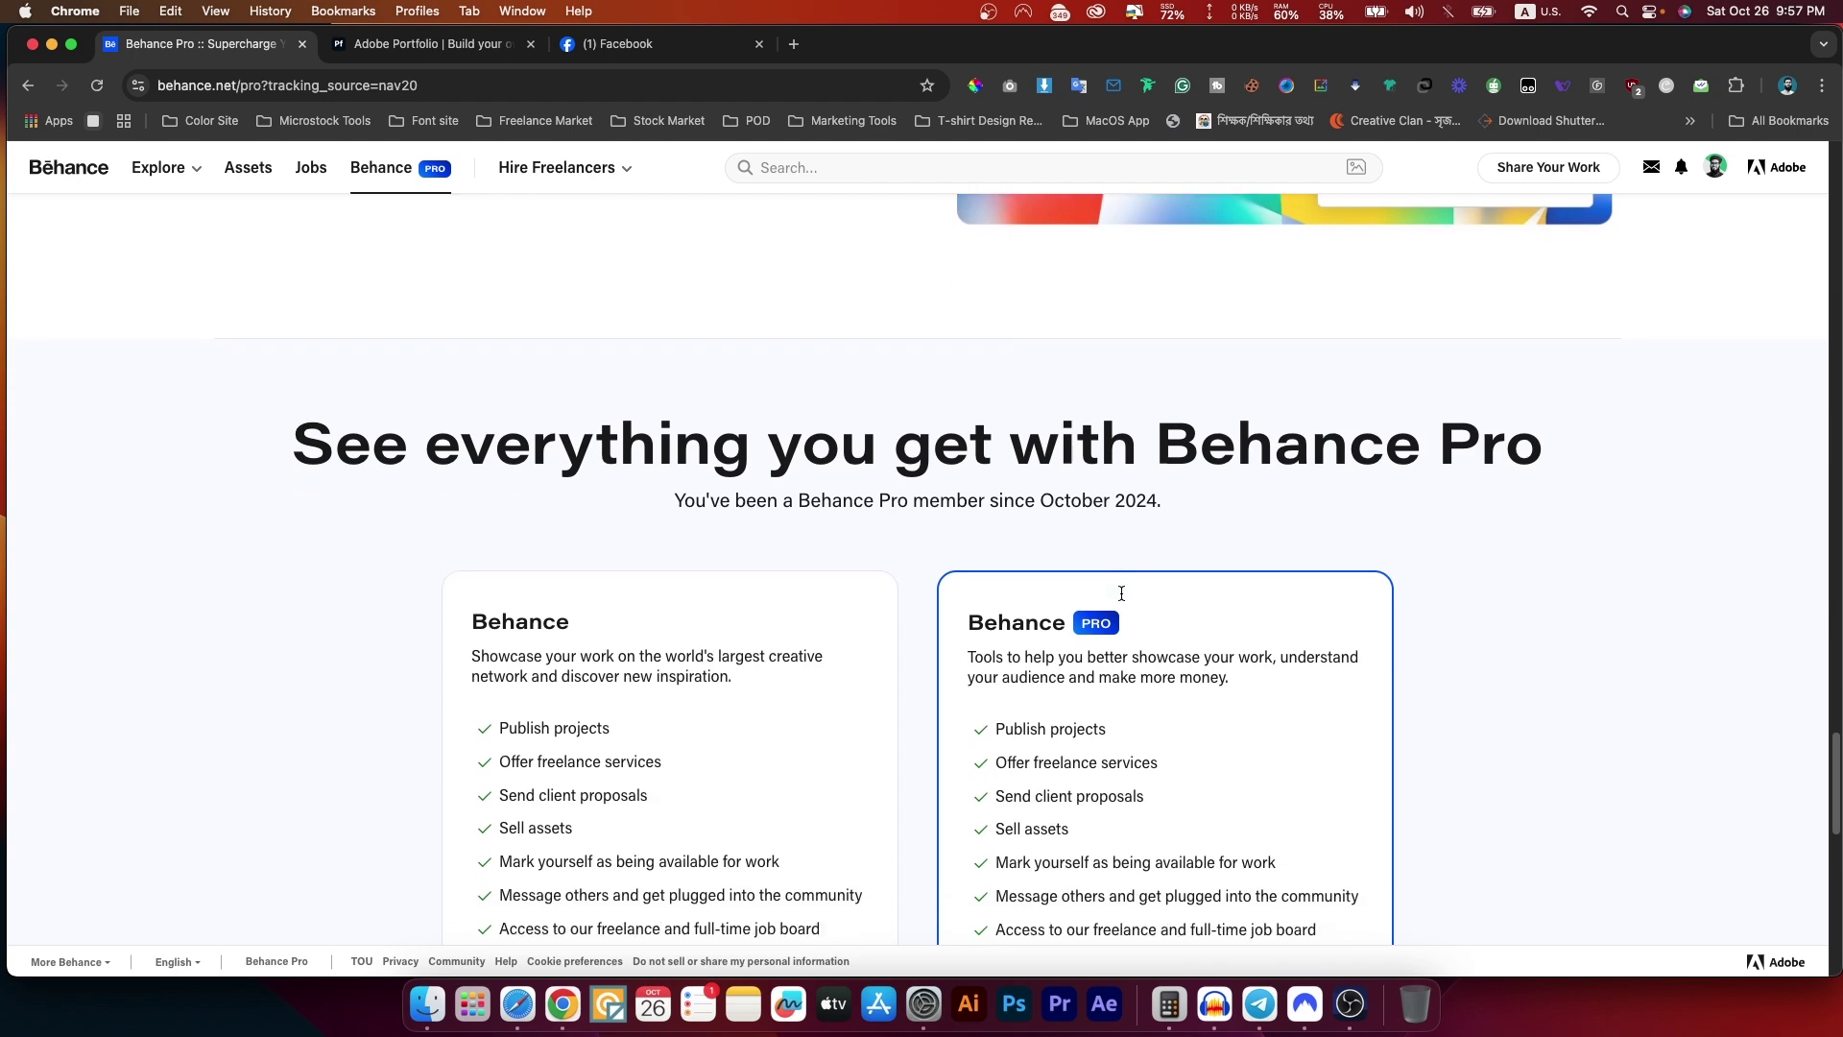
scroll(1118, 591, "down", 3)
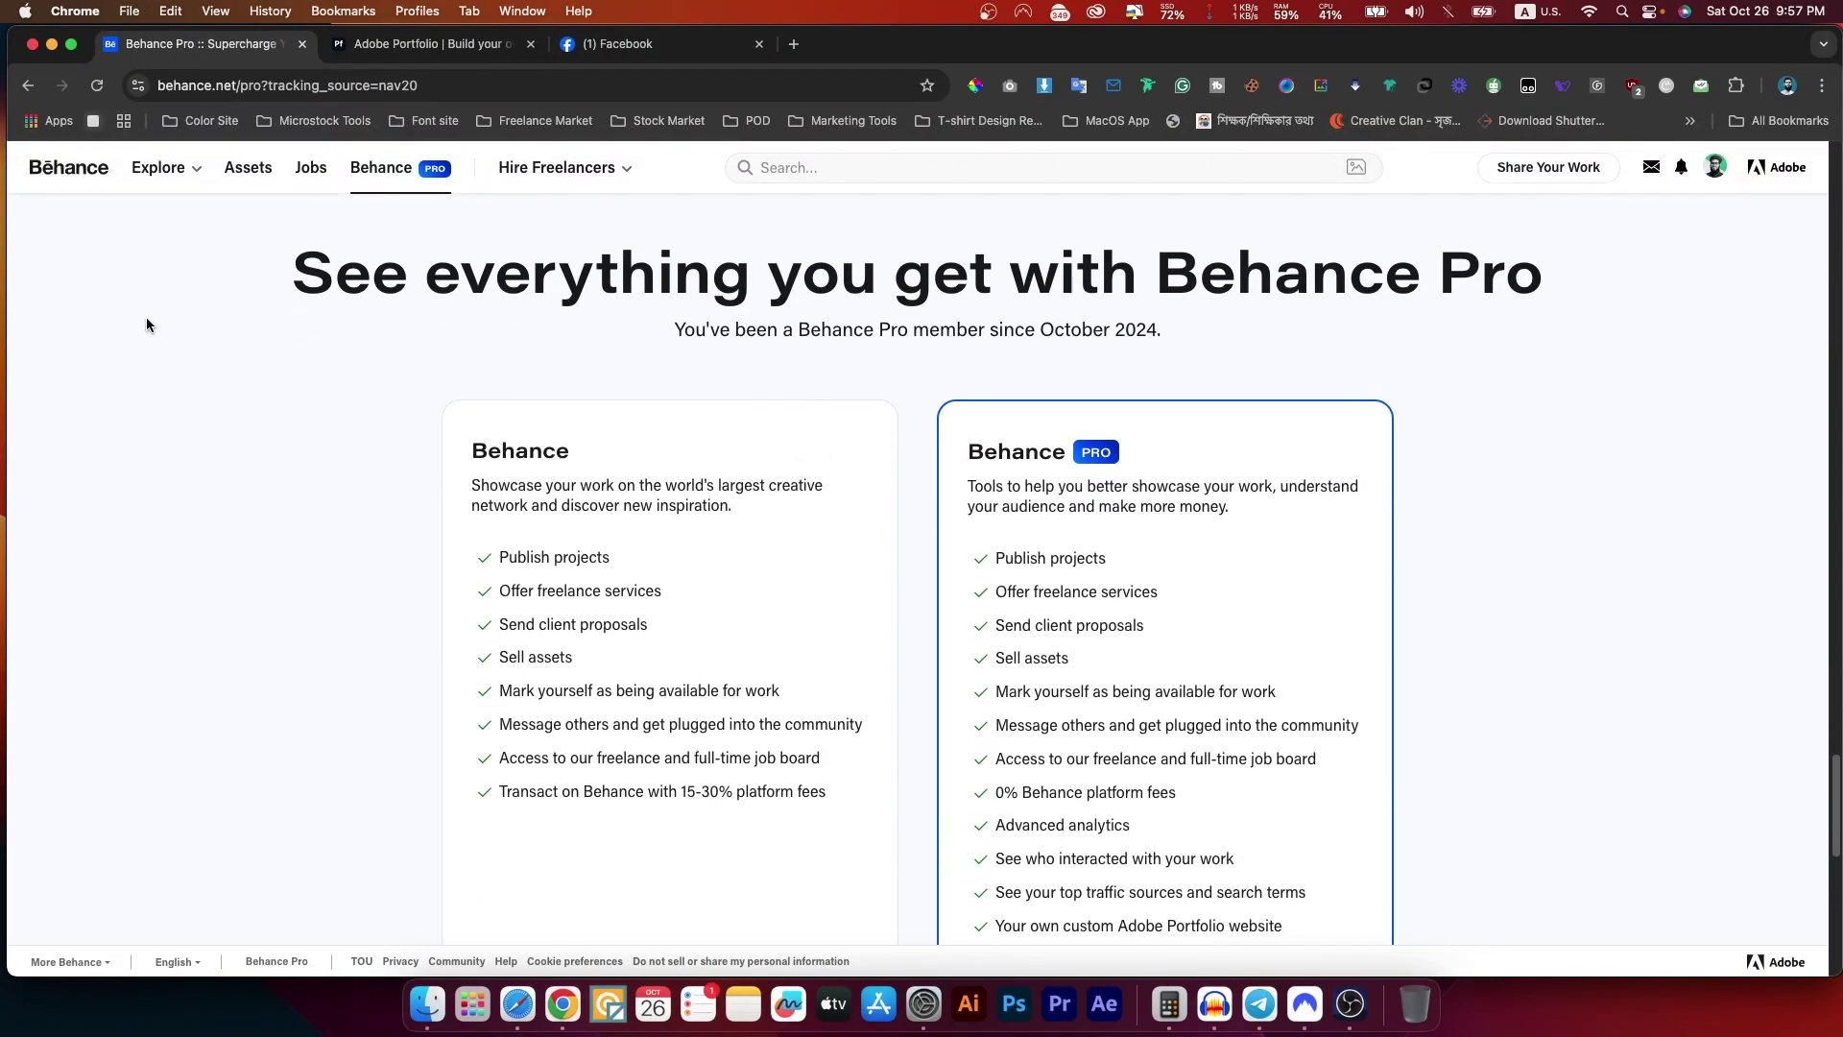
scroll(910, 646, "down", 2)
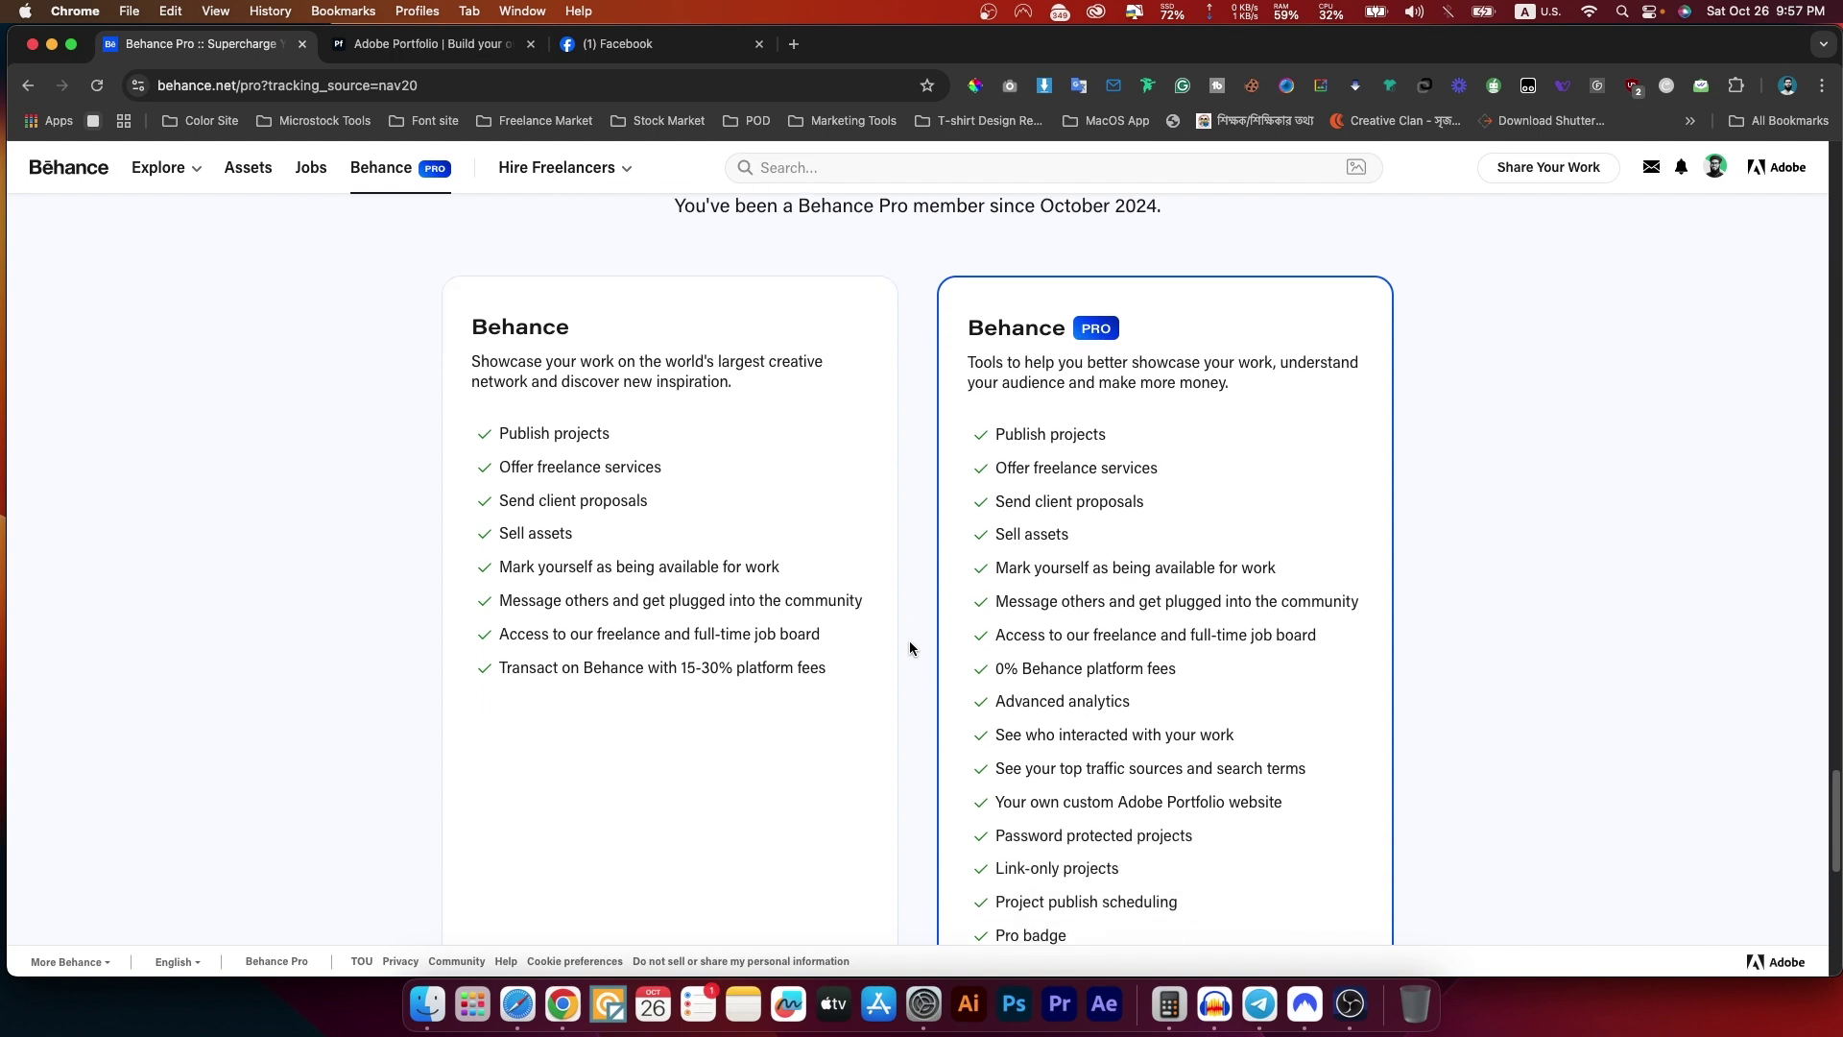
scroll(1170, 735, "down", 1)
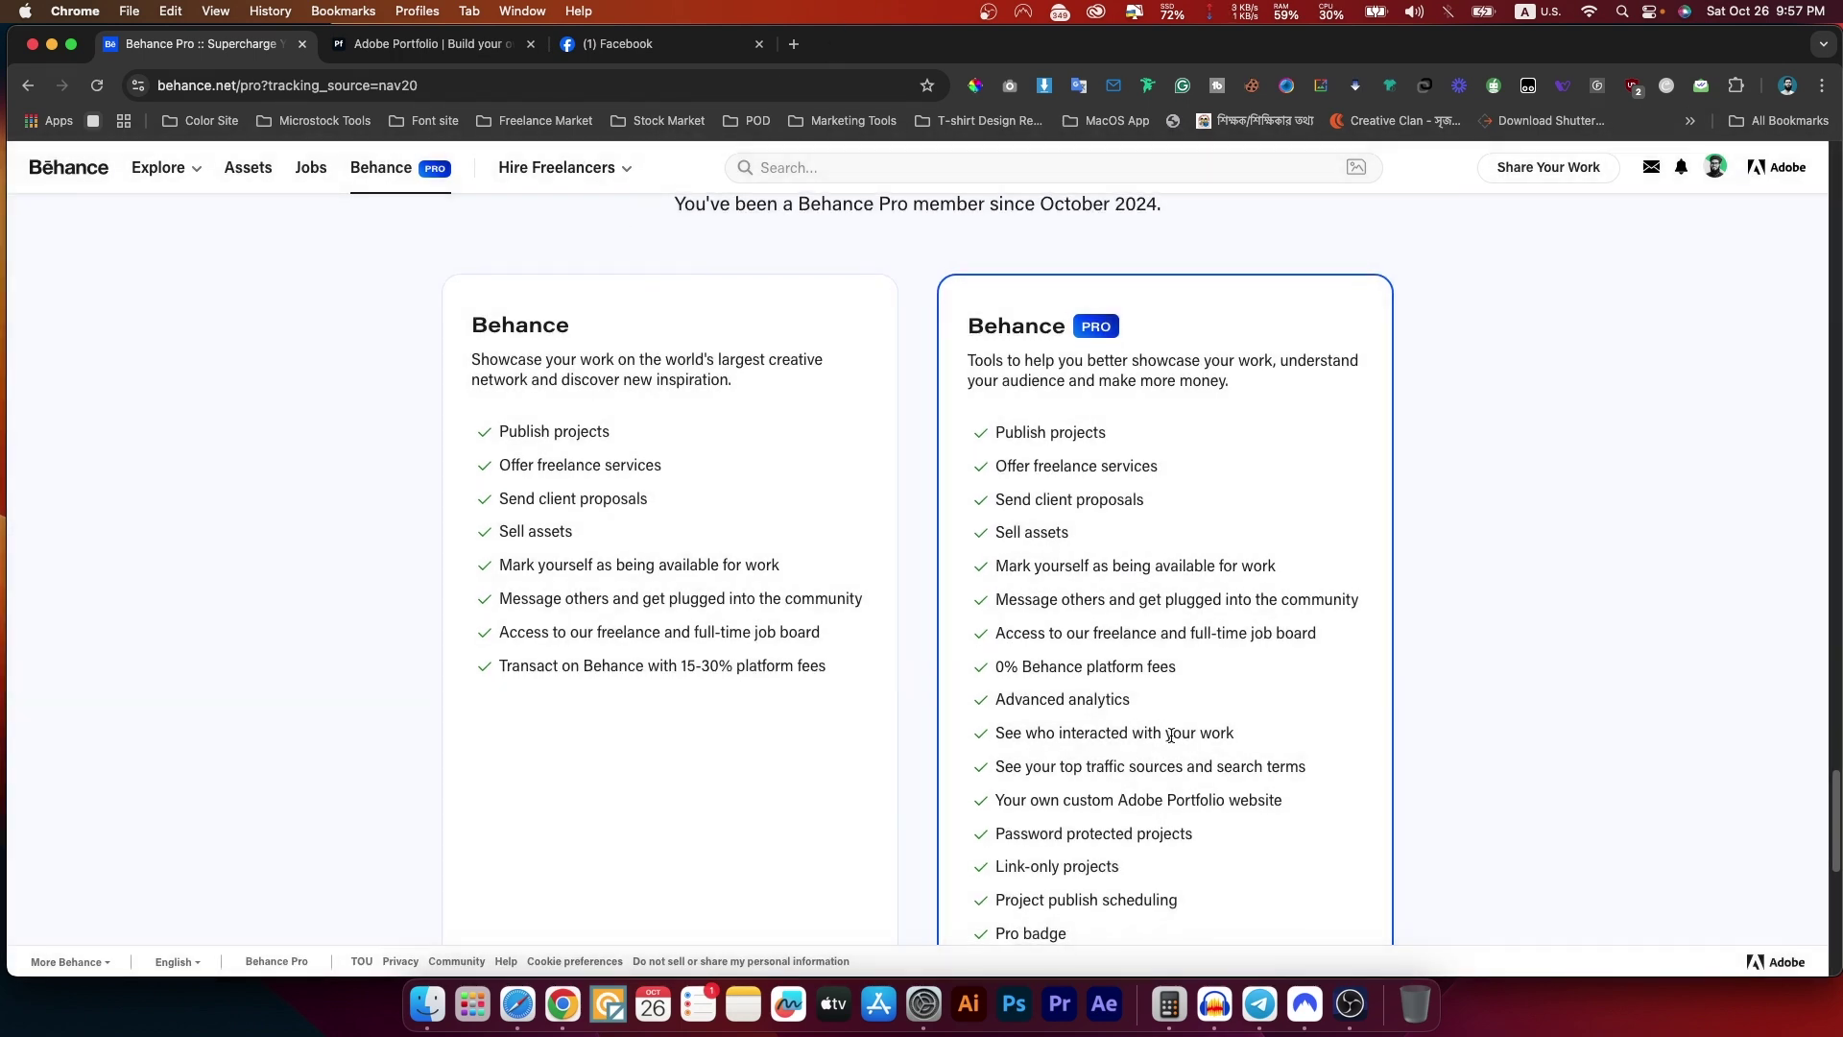
scroll(1170, 736, "down", 5)
scroll(1055, 641, "up", 2)
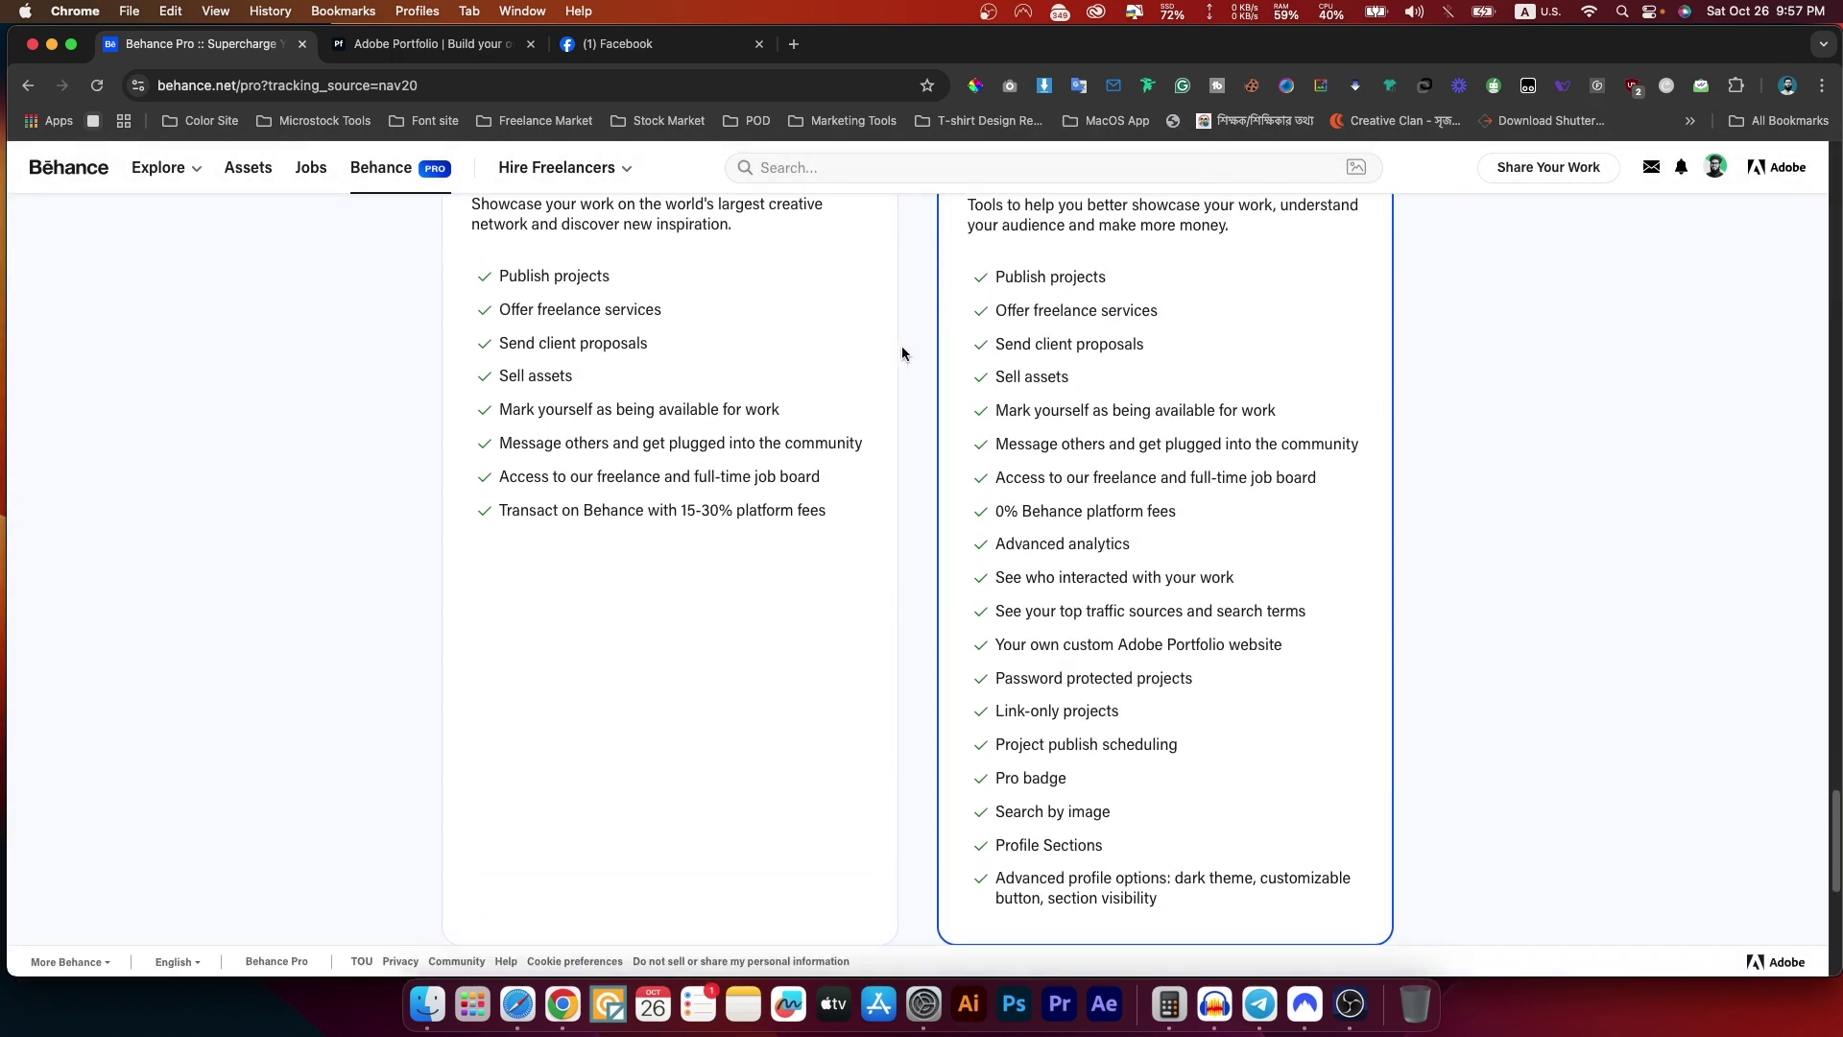
left_click_drag(977, 261, 1290, 901)
scroll(1015, 606, "up", 4)
scroll(1028, 616, "down", 15)
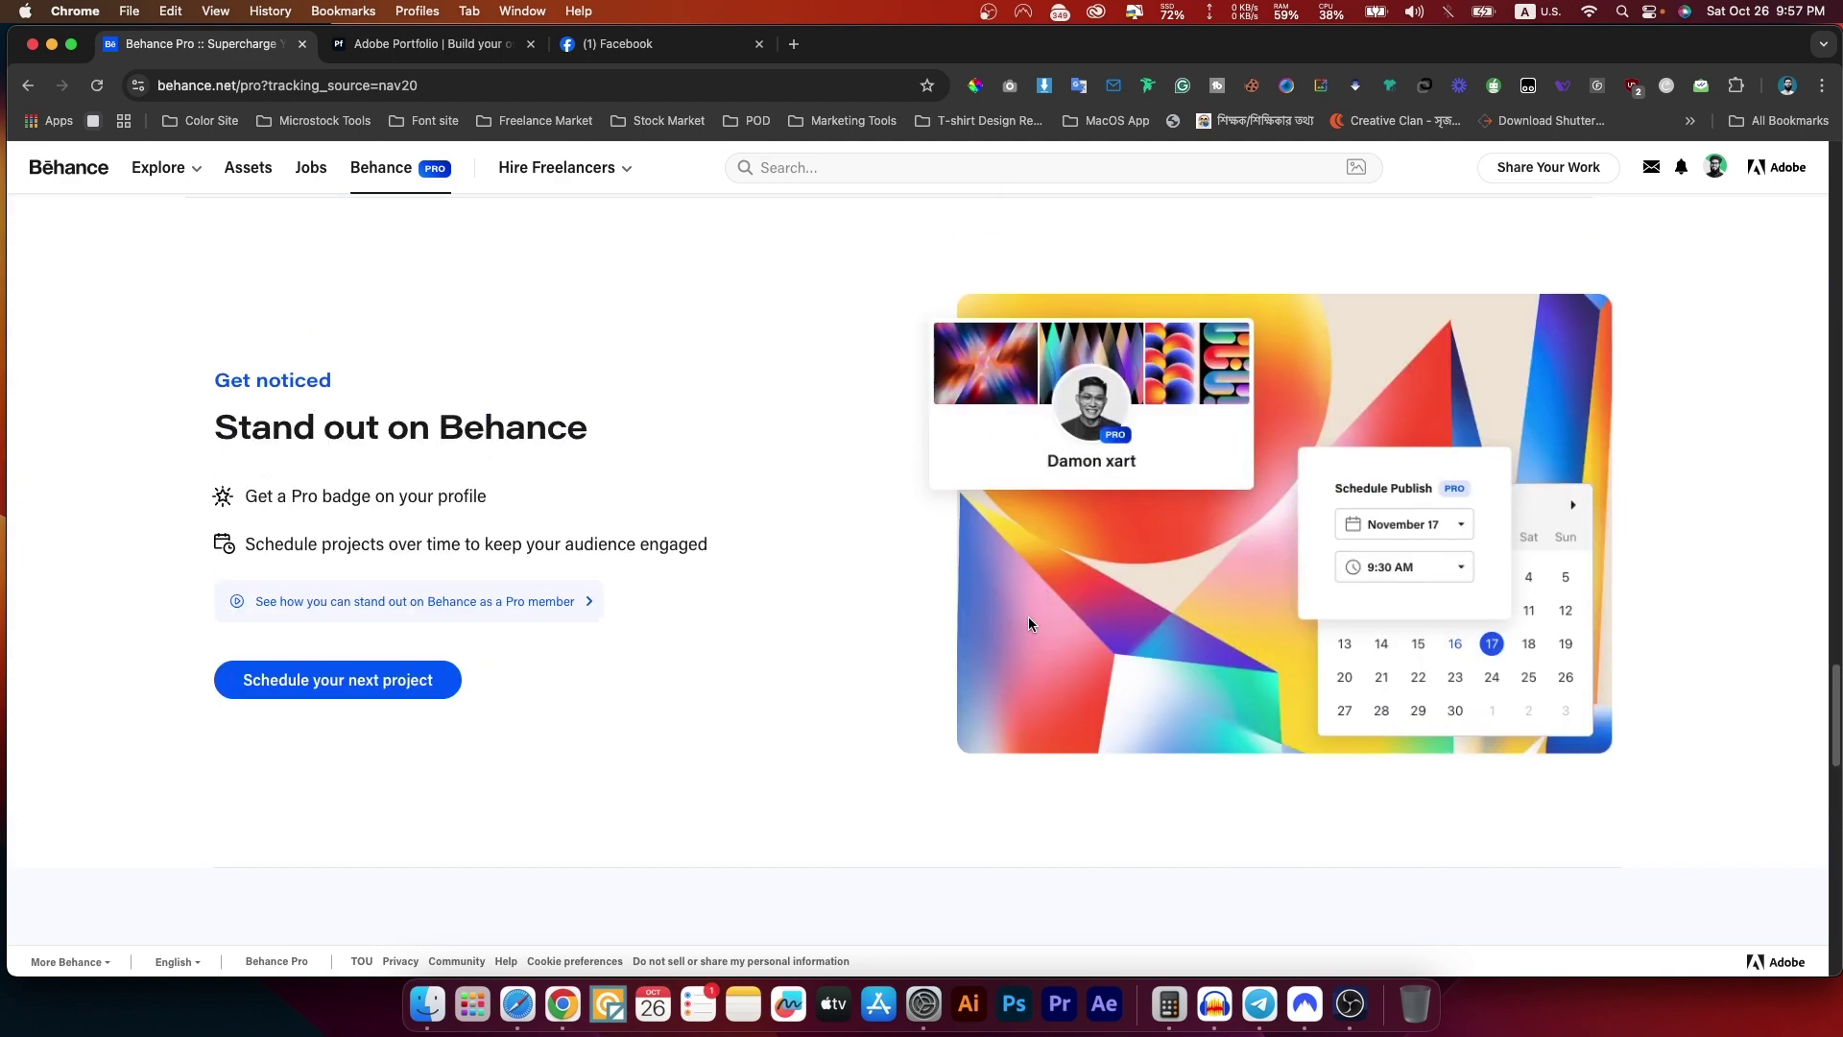
- Look back over the Behance Pro feature sections up to the welcome banner
scroll(1022, 614, "up", 5)
scroll(1023, 614, "up", 20)
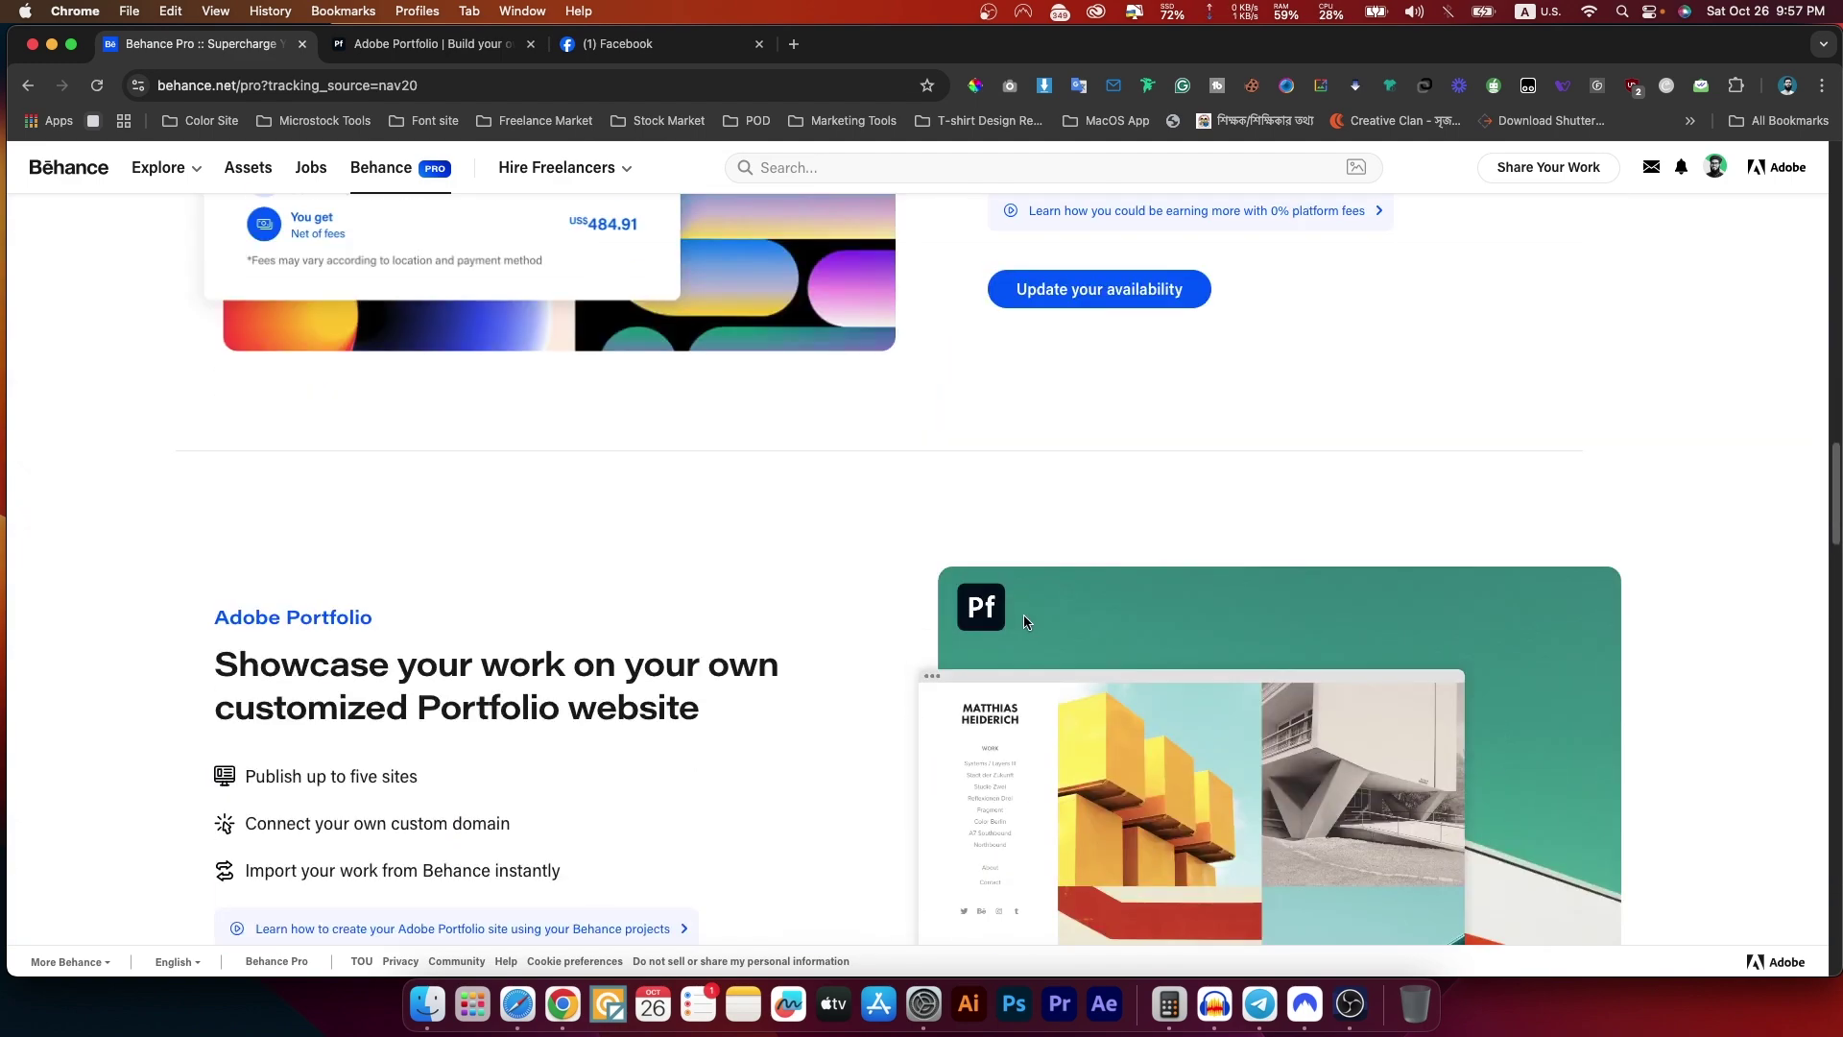
scroll(1024, 615, "up", 10)
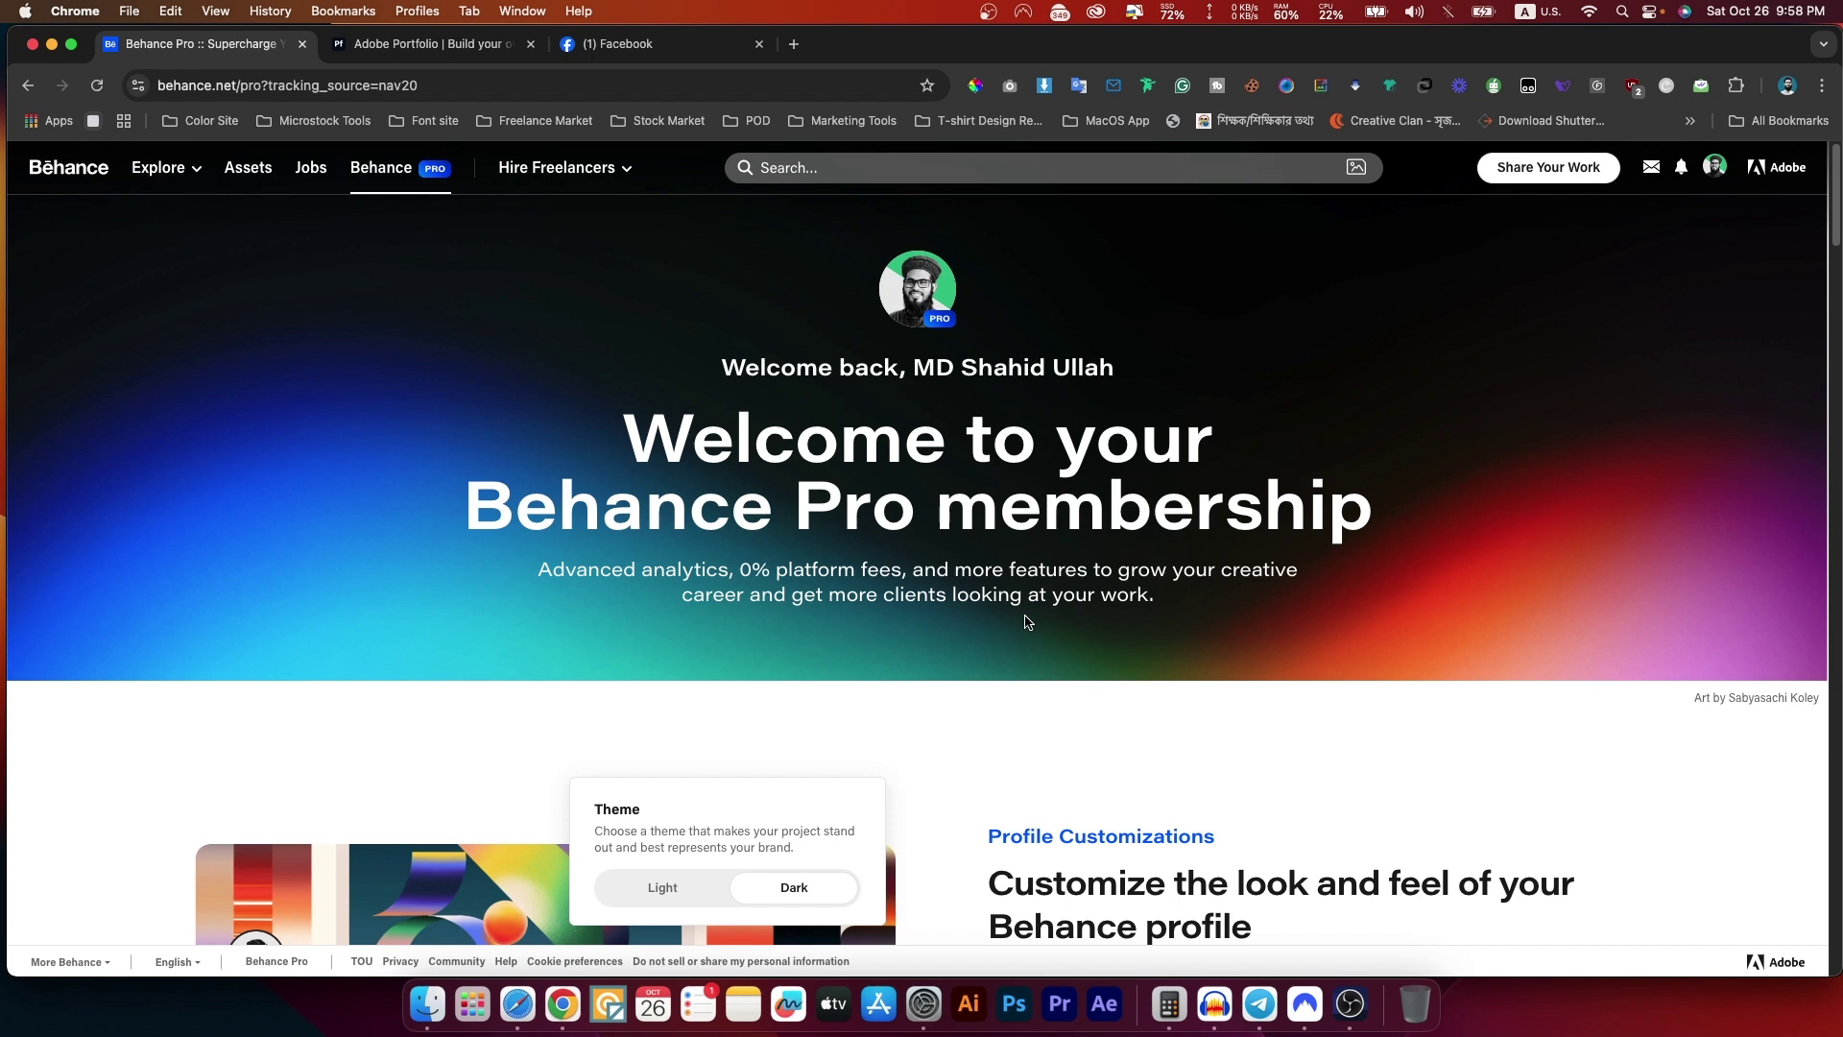
- Switch to Facebook, view the Brand Kits page header, and open the e-Digital page
key("ctrl+shift+Tab")
scroll(864, 363, "up", 4)
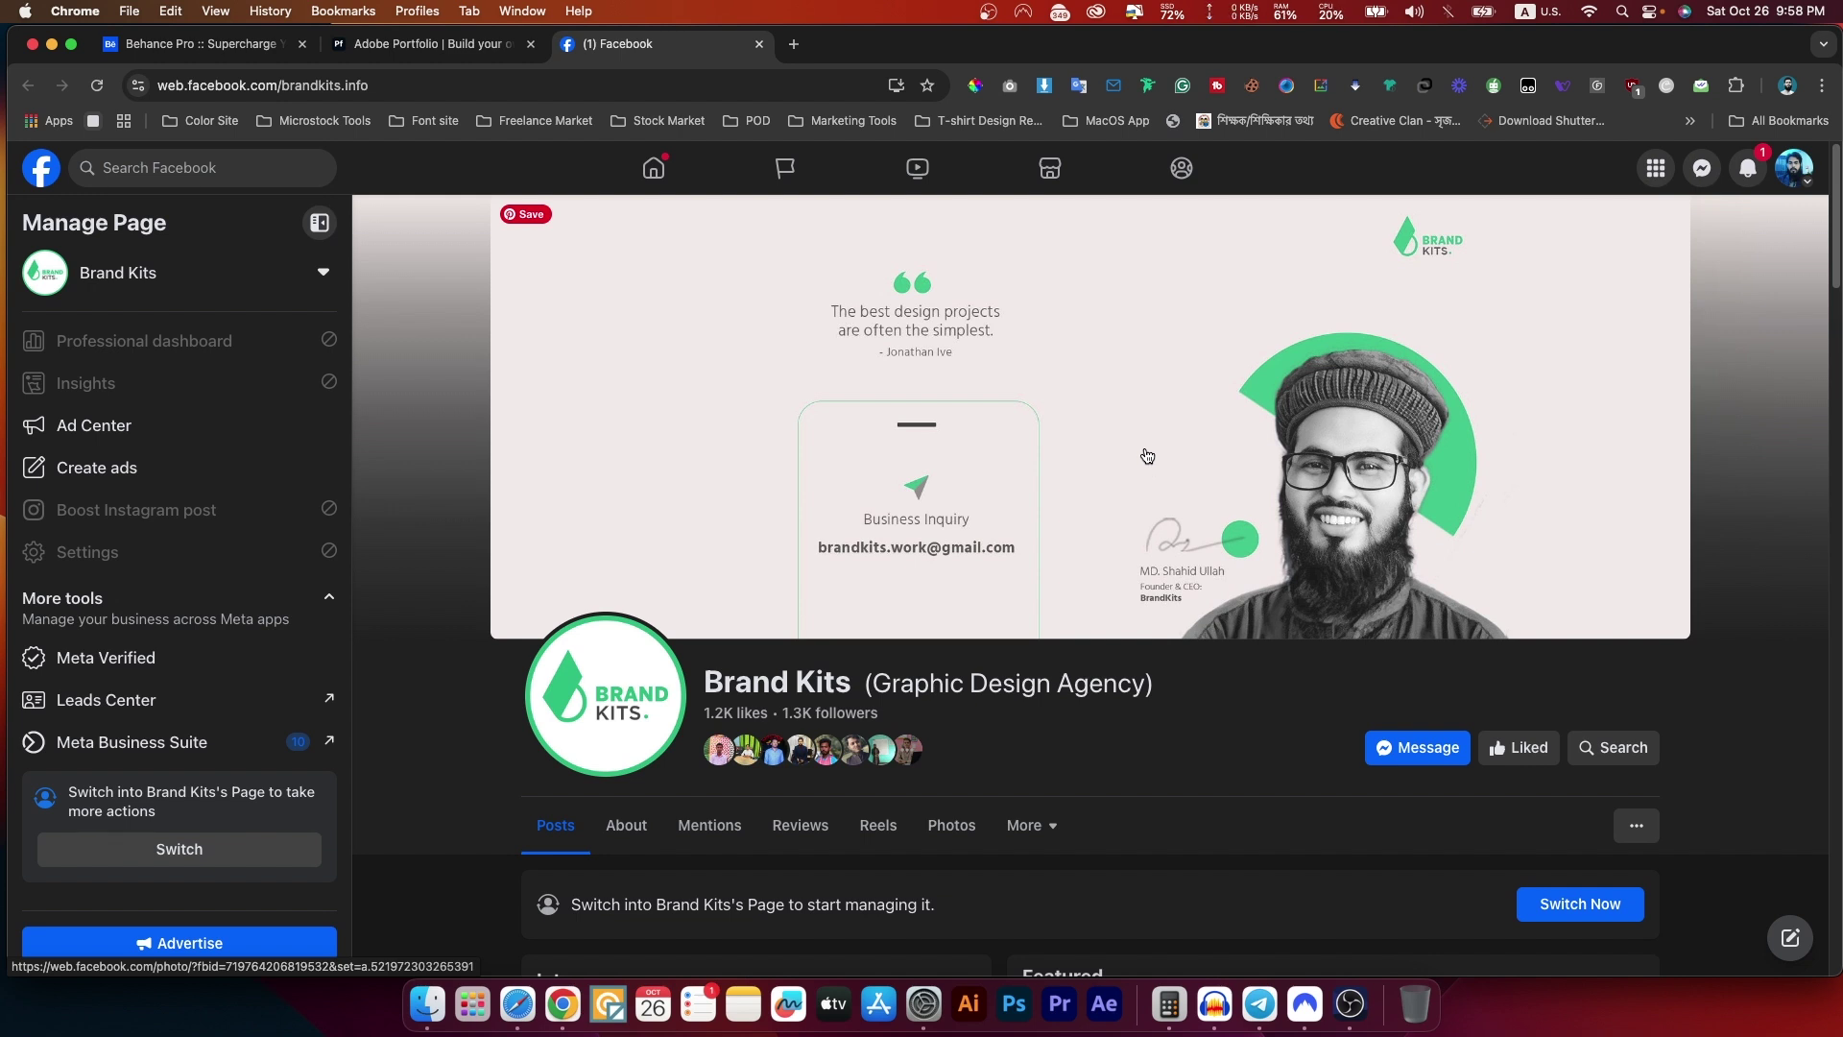
left_click(805, 176)
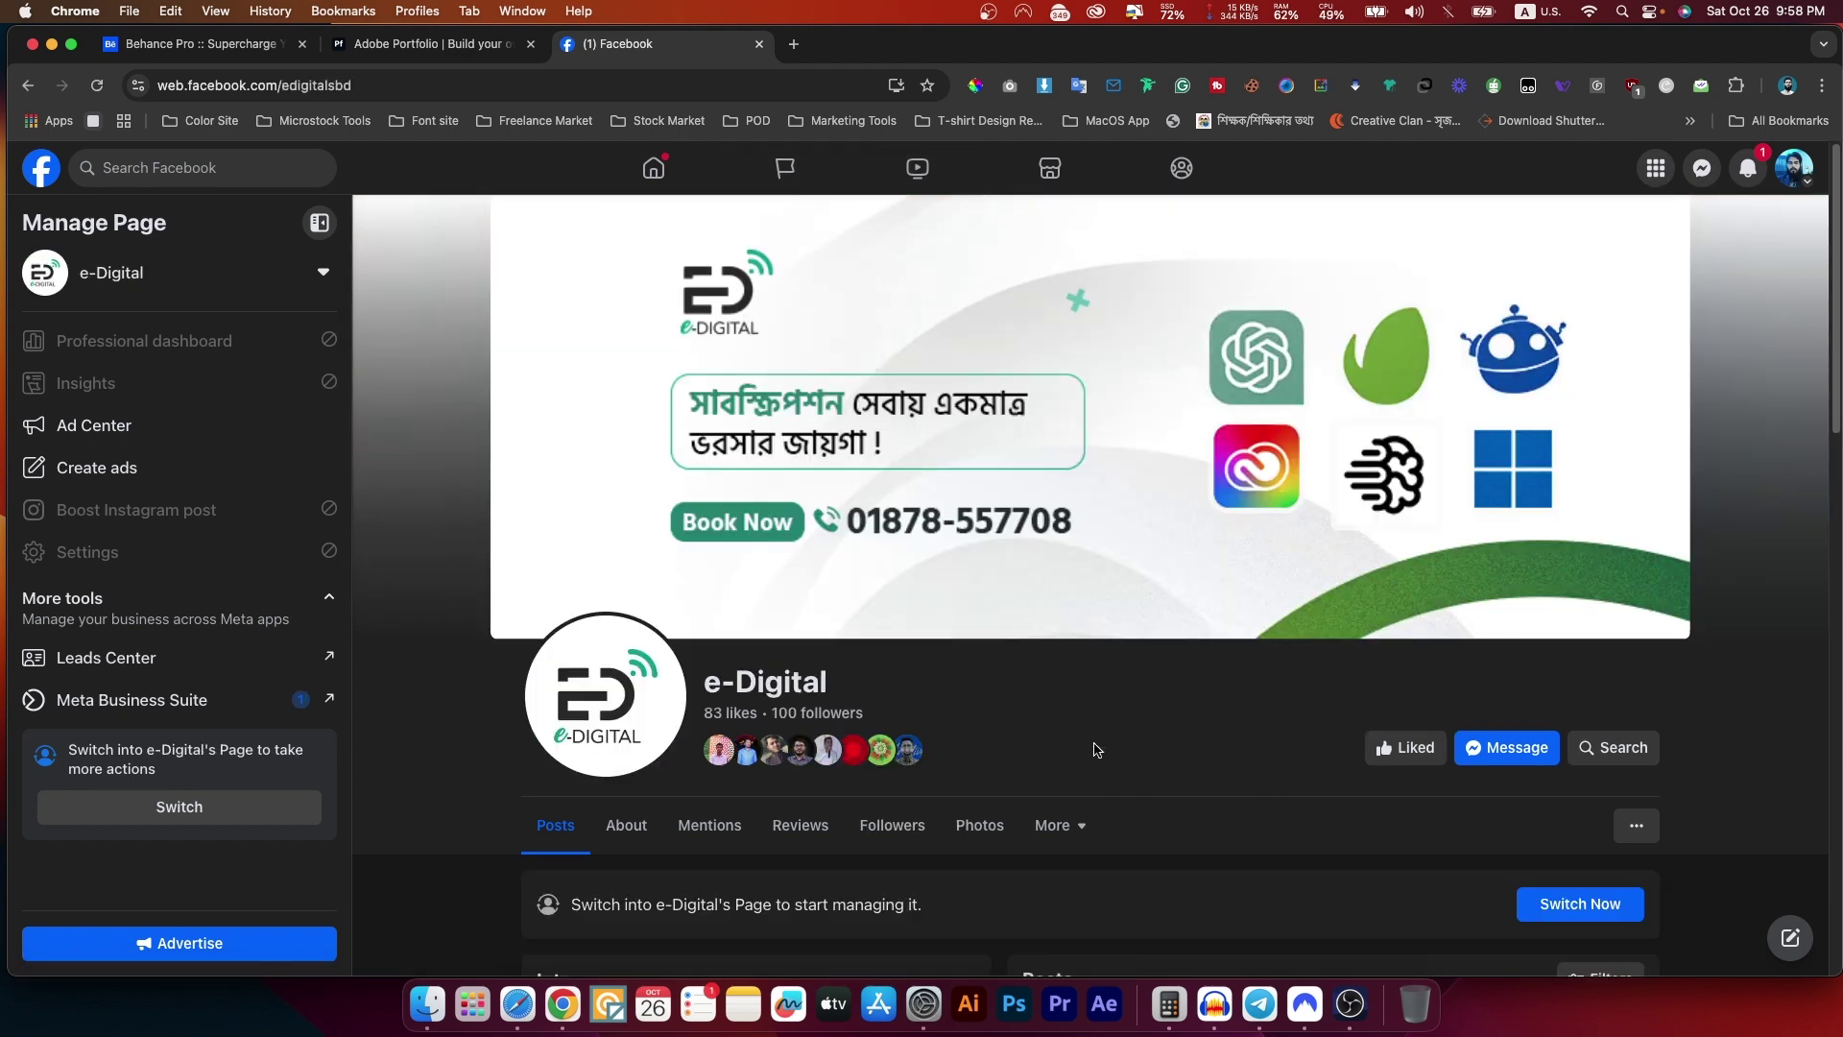
- Look over the e-Digital page's intro and posts, and highlight the page name in its header
scroll(1156, 739, "down", 3)
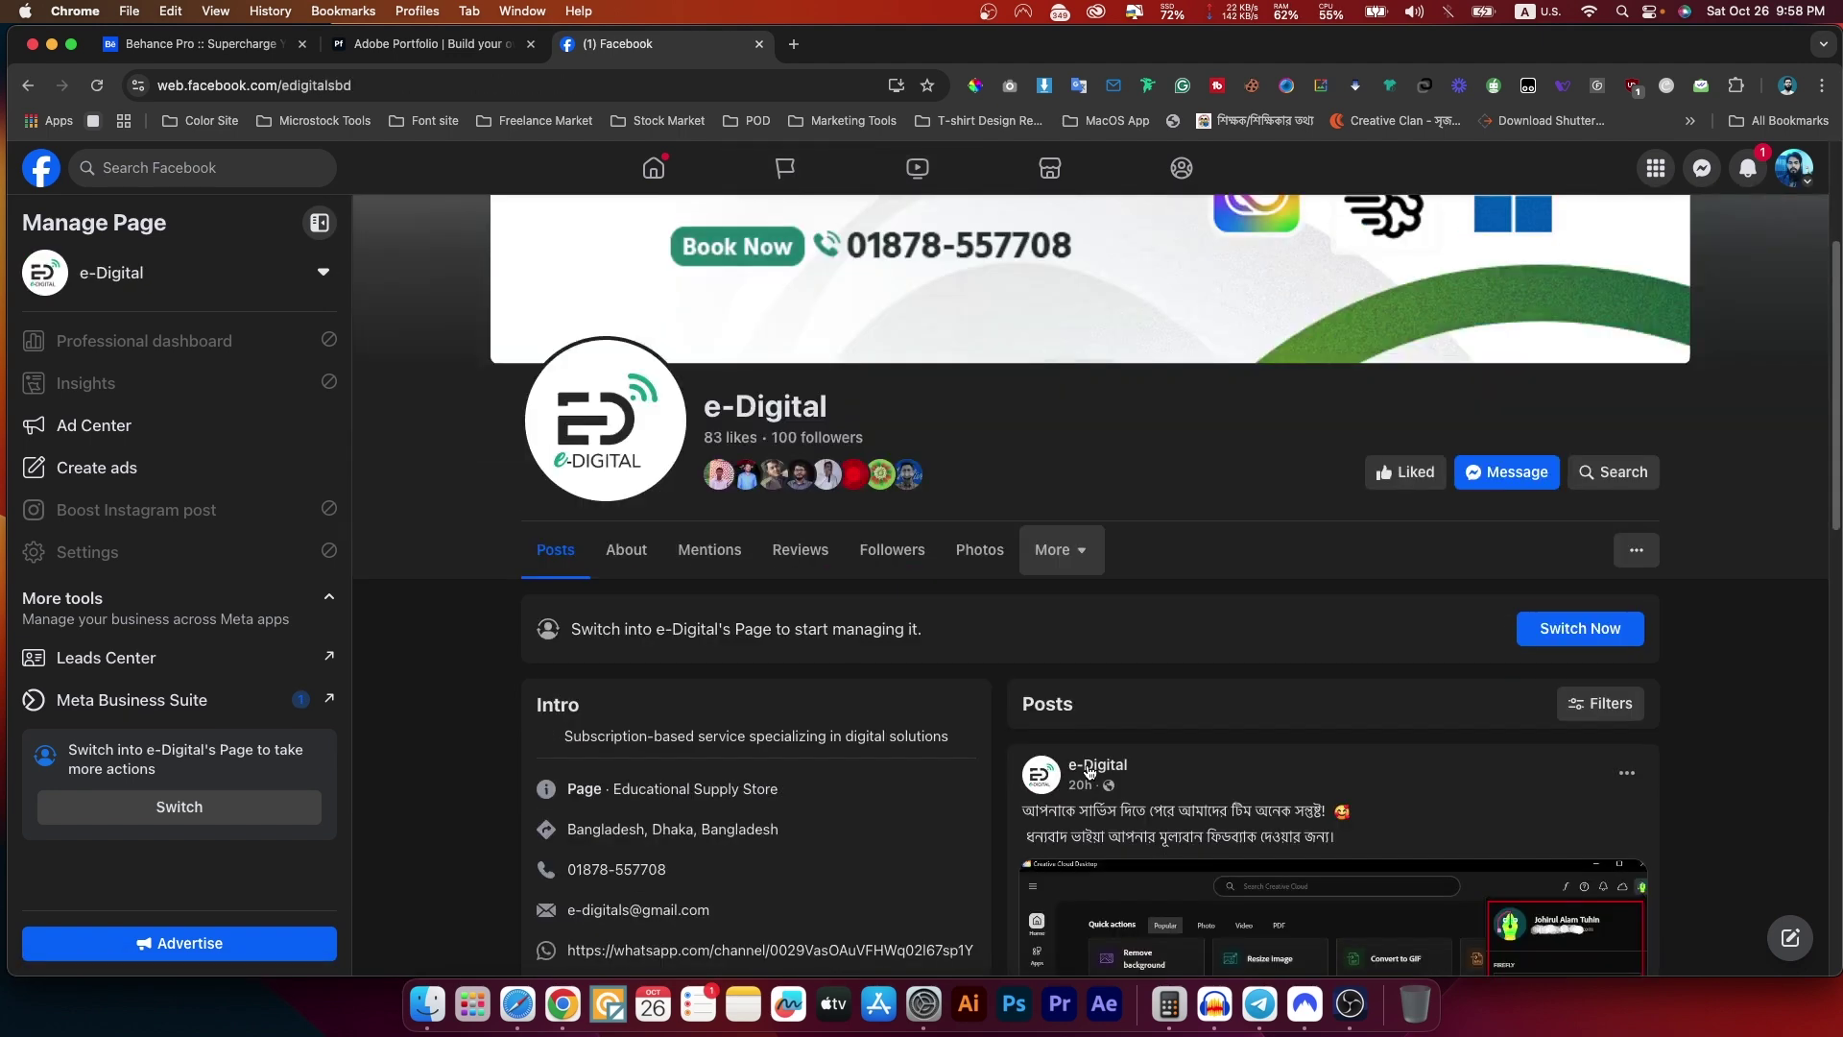
scroll(864, 624, "up", 3)
left_click_drag(704, 666, 995, 666)
left_click(996, 667)
triple_click(883, 666)
scroll(883, 665, "up", 1)
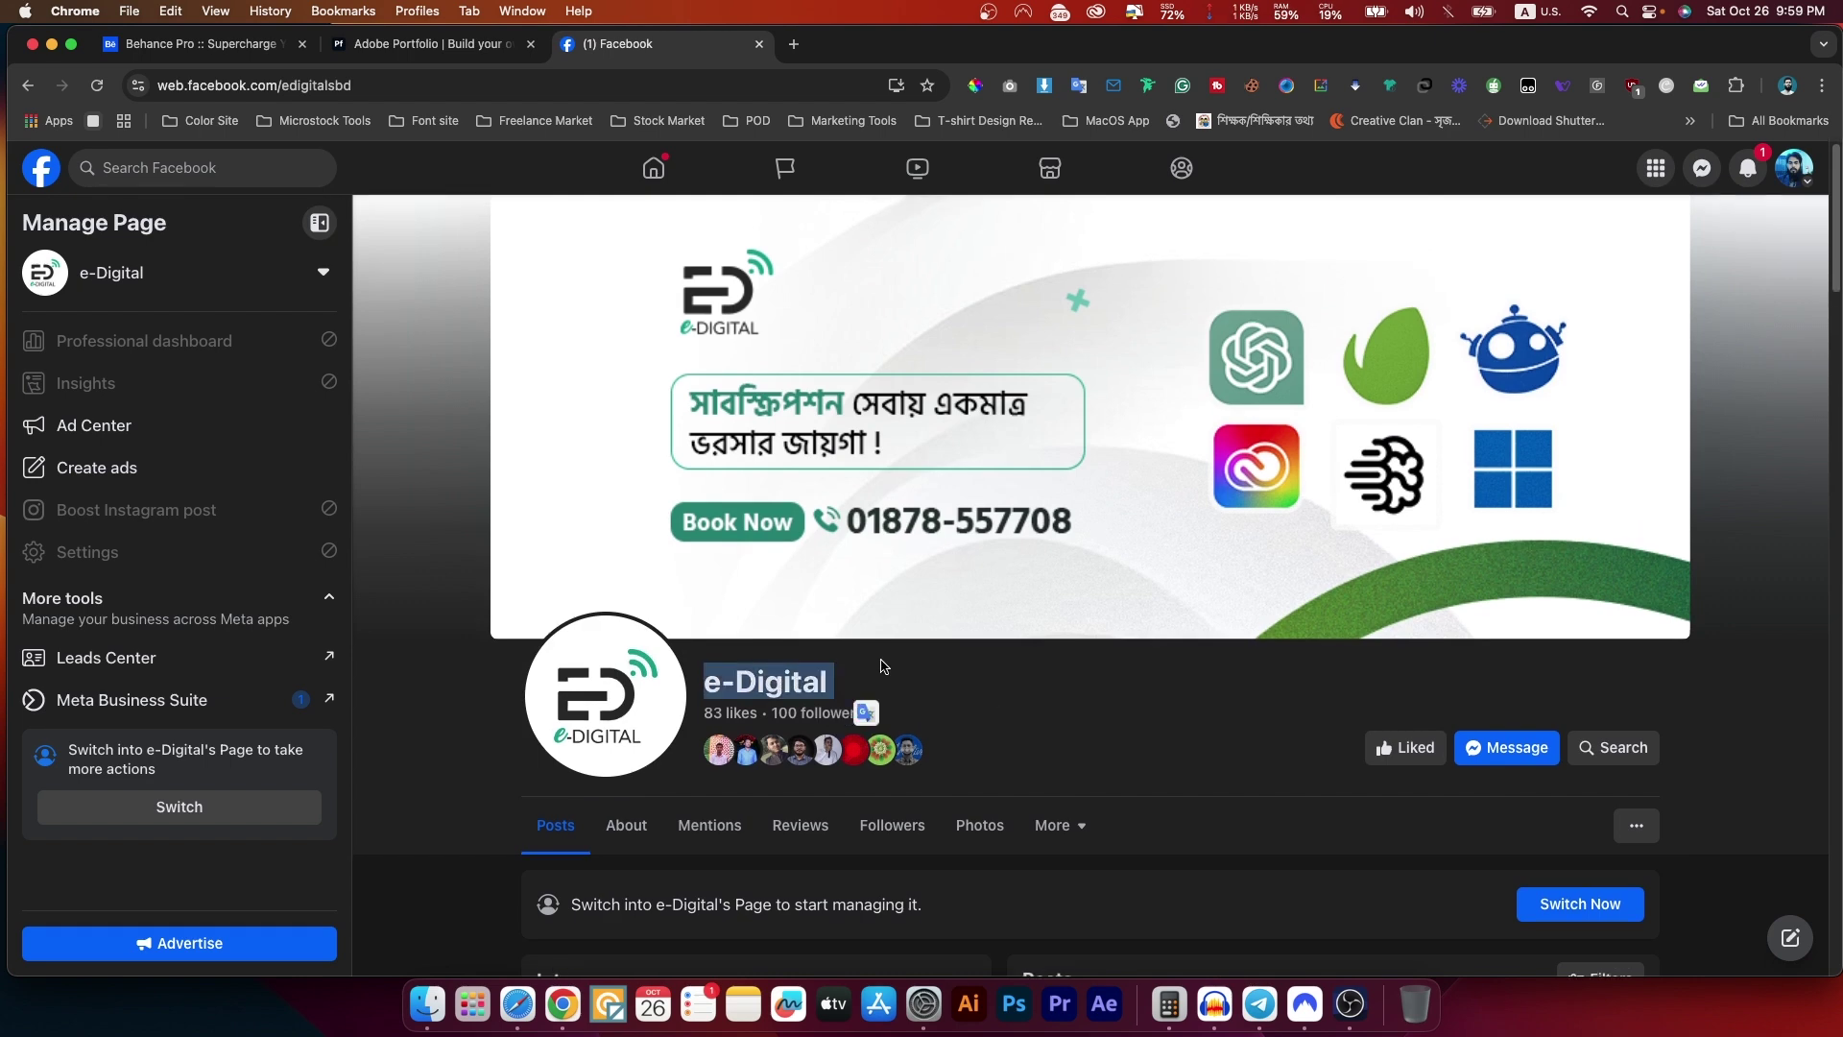